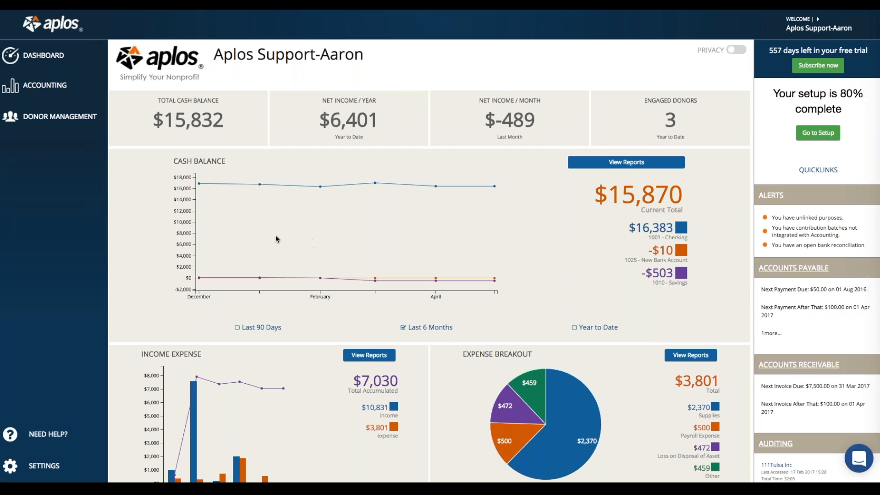
Step: Review the dashboard's summary metrics and its cash balance, income expense, expense breakout, contributions and donations charts
{"action": "scroll", "coordinate": [276, 243], "scroll_direction": "down", "scroll_amount": 3}
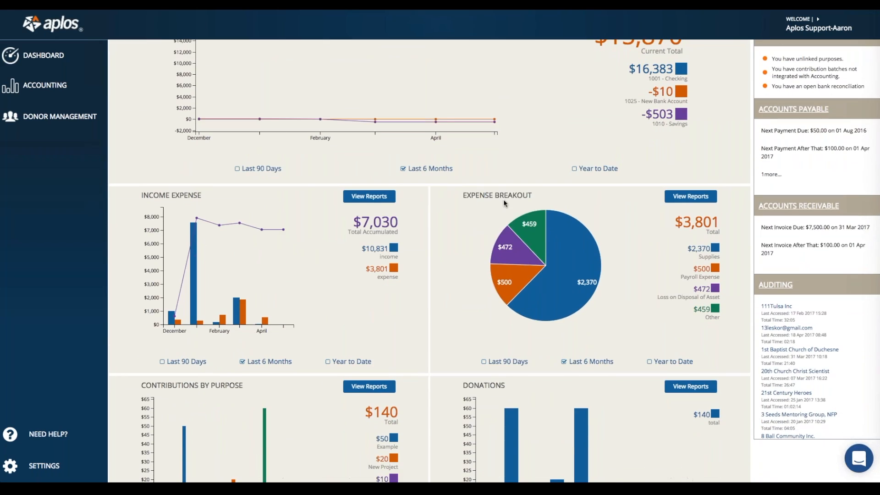
{"action": "scroll", "coordinate": [475, 295], "scroll_direction": "down", "scroll_amount": 3}
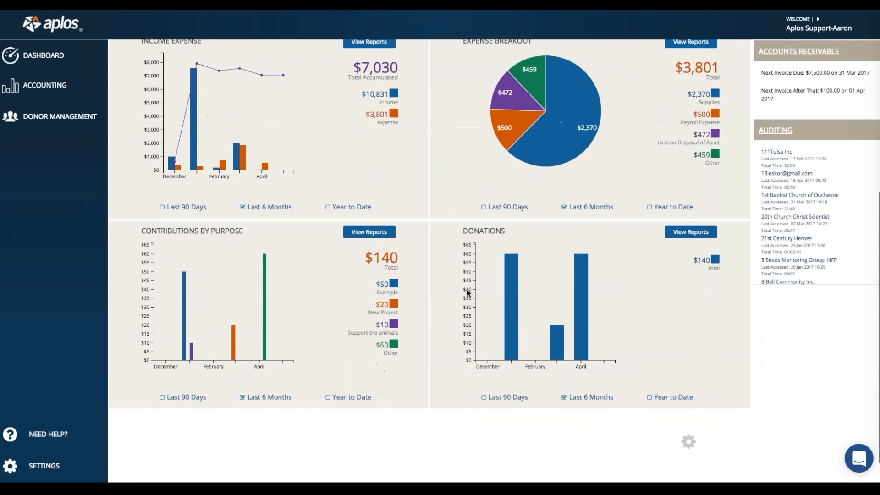
{"action": "scroll", "coordinate": [466, 289], "scroll_direction": "up", "scroll_amount": 3}
{"action": "scroll", "coordinate": [436, 293], "scroll_direction": "up", "scroll_amount": 2}
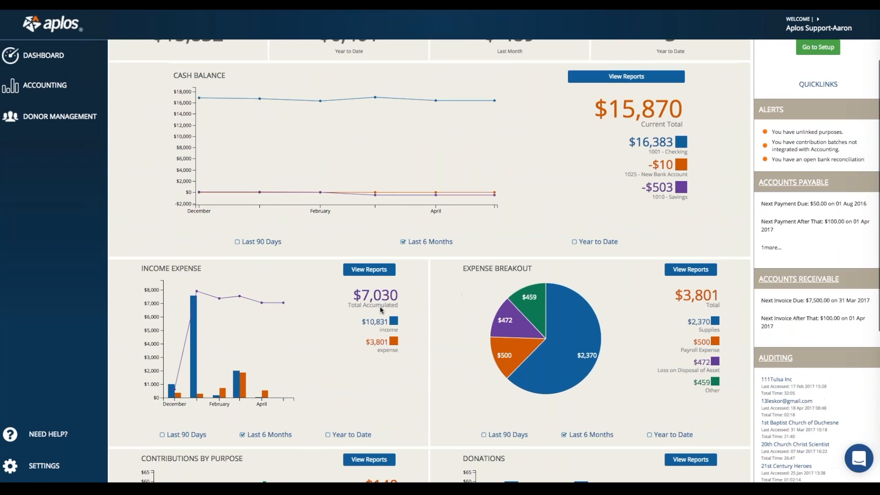
{"action": "scroll", "coordinate": [431, 313], "scroll_direction": "up", "scroll_amount": 2}
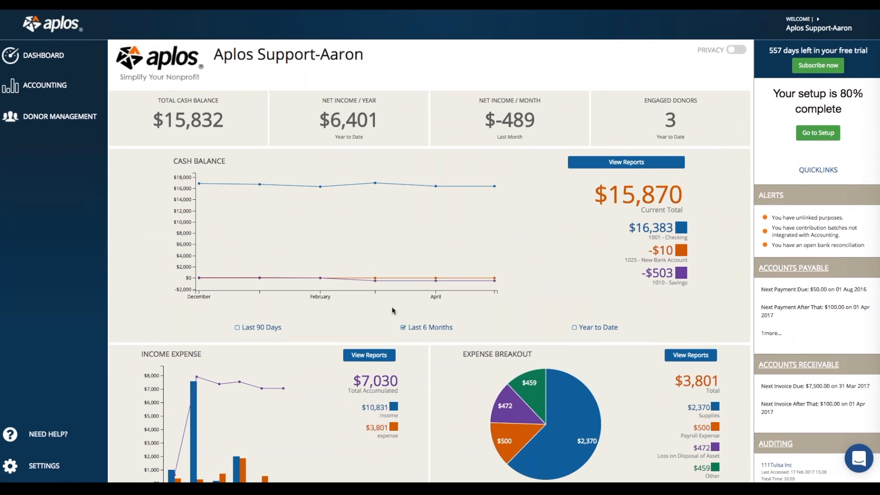
{"action": "scroll", "coordinate": [471, 275], "scroll_direction": "down", "scroll_amount": 1}
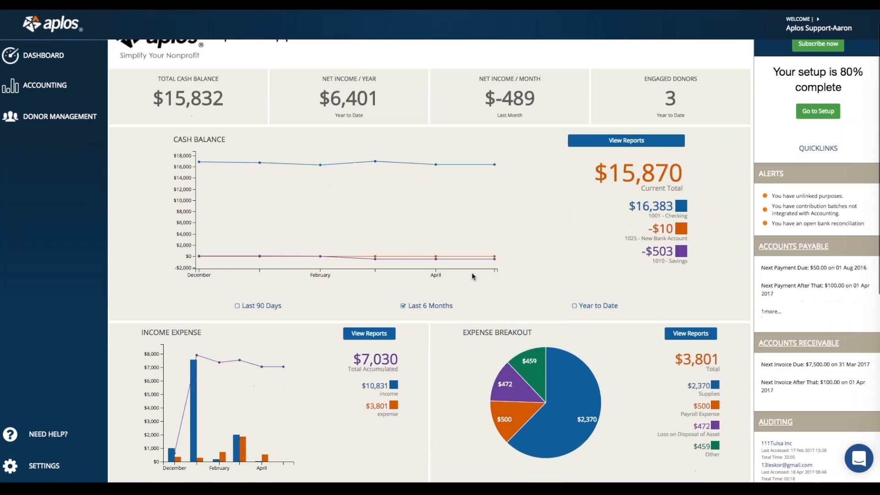
{"action": "scroll", "coordinate": [471, 273], "scroll_direction": "down", "scroll_amount": 7}
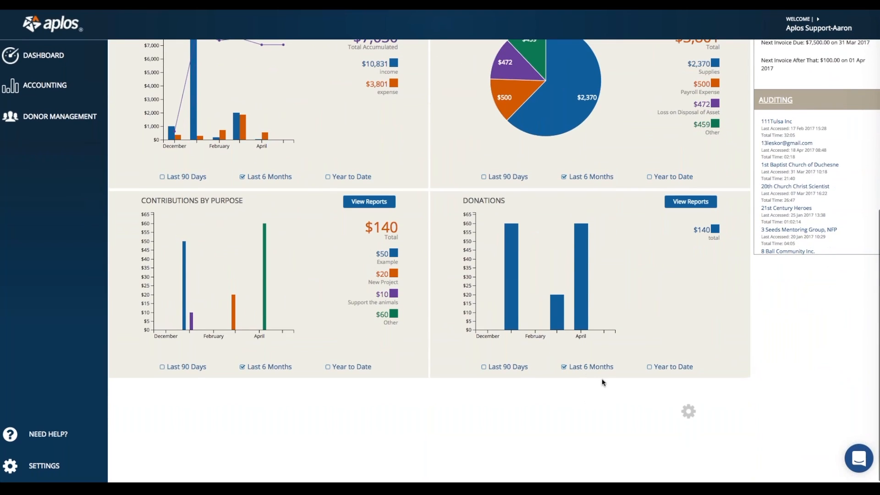
Step: Open the dashboard customization and cycle through the choices for the first metric, returning to Total Cash Balance
{"action": "left_click", "coordinate": [688, 411]}
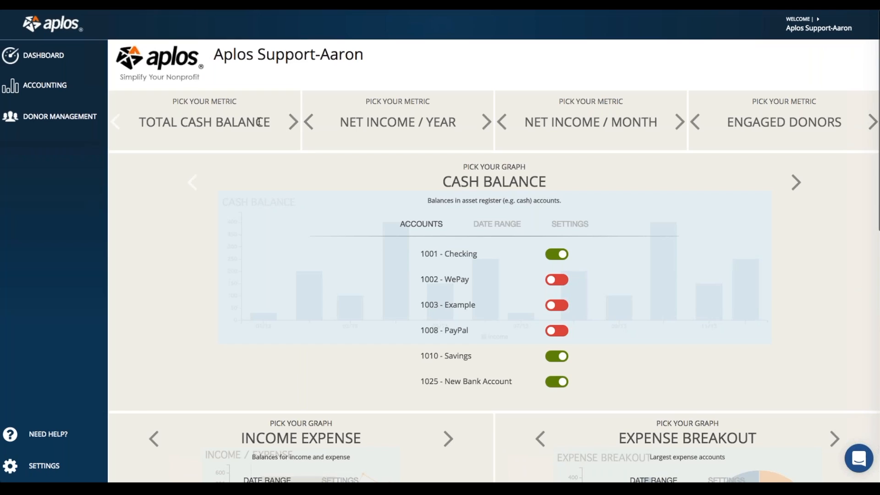
{"action": "left_click", "coordinate": [291, 122]}
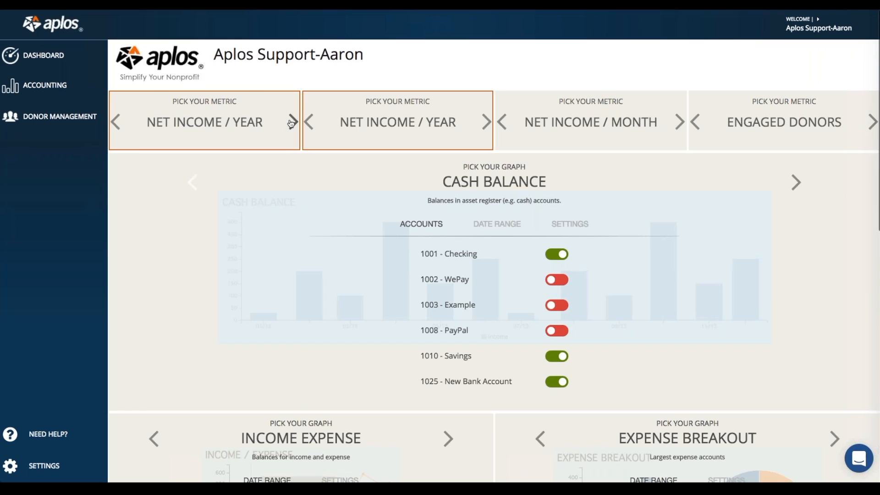
{"action": "left_click", "coordinate": [291, 122]}
{"action": "left_click", "coordinate": [292, 122]}
{"action": "left_click", "coordinate": [291, 121]}
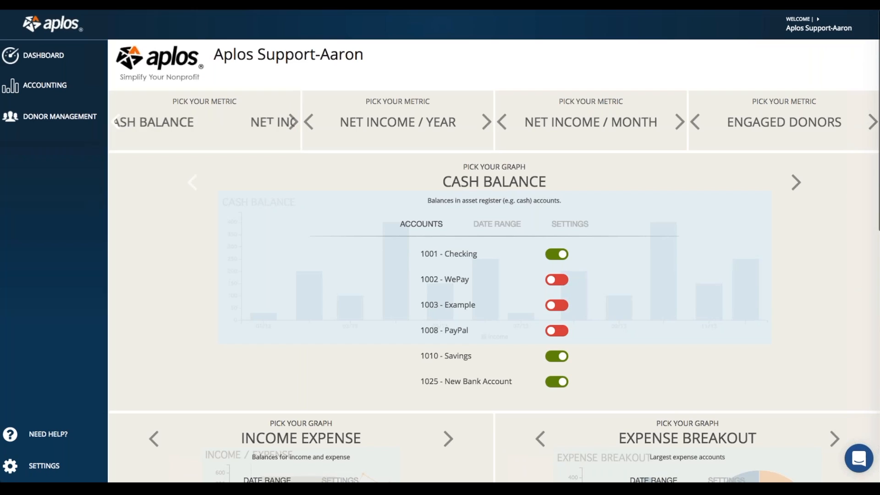
Step: Switch the 1003 - Example account on and back off in the Cash Balance graph, and save the dashboard configuration
{"action": "scroll", "coordinate": [414, 233], "scroll_direction": "down", "scroll_amount": 1}
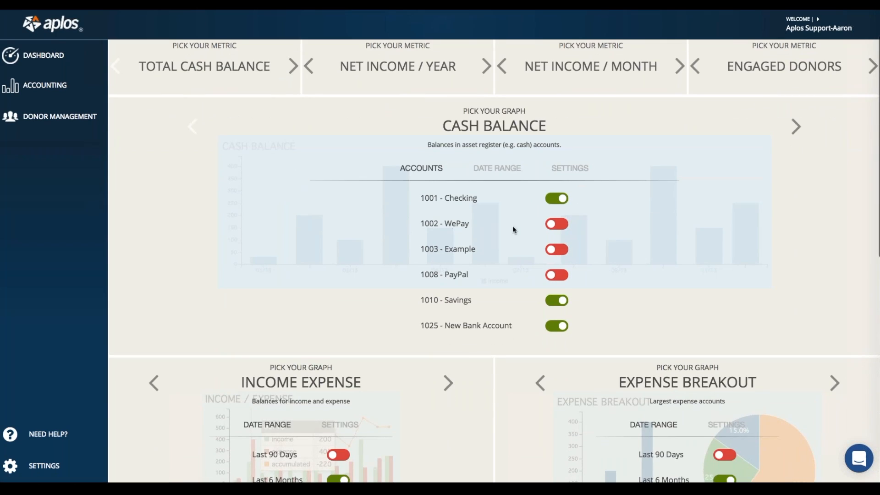
{"action": "scroll", "coordinate": [513, 229], "scroll_direction": "down", "scroll_amount": 1}
{"action": "left_click", "coordinate": [563, 212]}
{"action": "left_click", "coordinate": [559, 211]}
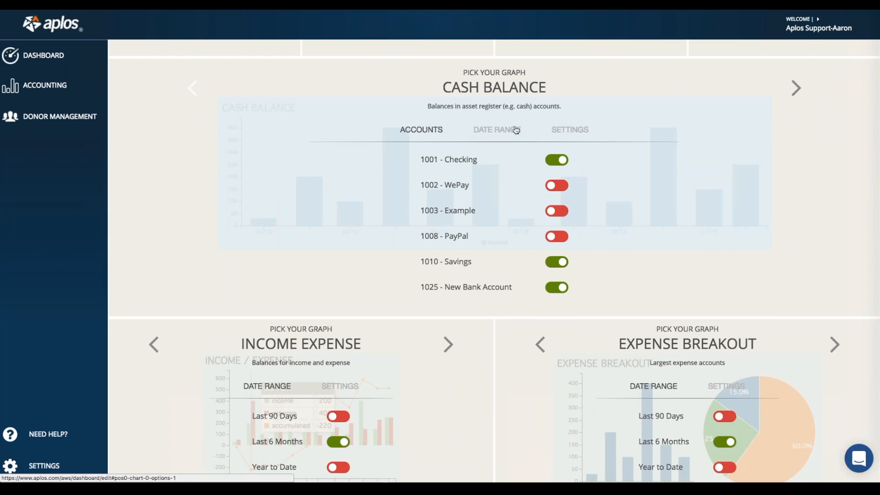
{"action": "scroll", "coordinate": [617, 253], "scroll_direction": "down", "scroll_amount": 2}
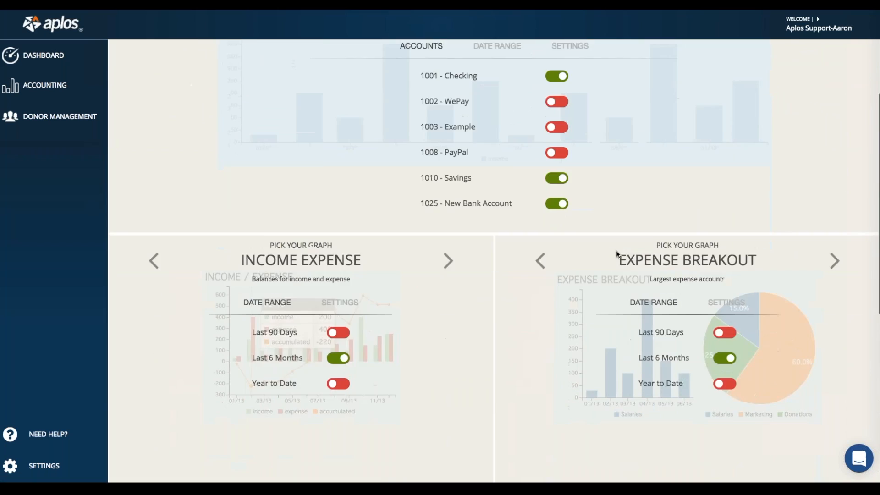
{"action": "scroll", "coordinate": [616, 254], "scroll_direction": "down", "scroll_amount": 8}
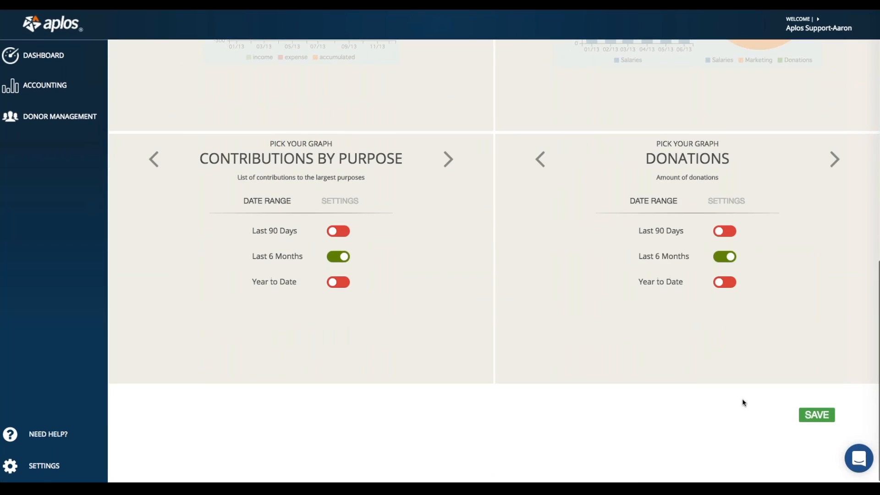
{"action": "left_click", "coordinate": [817, 415]}
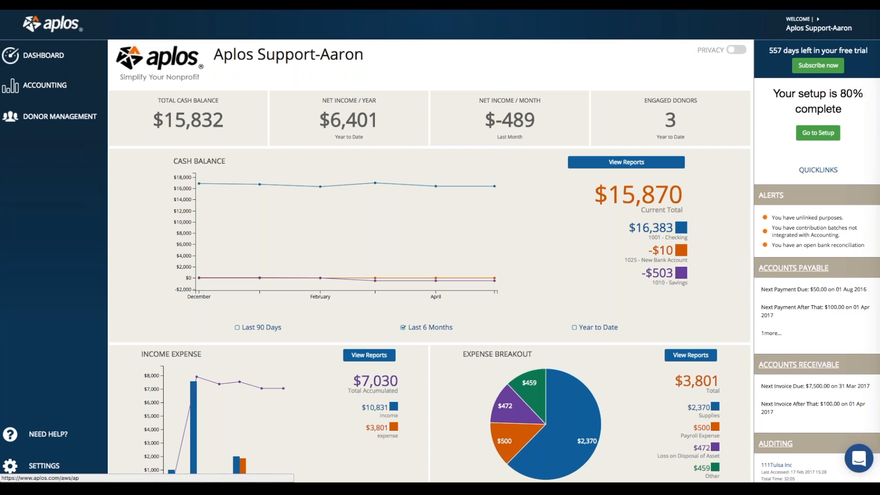
Step: Turn on the dashboard's Privacy mode to hide the financial data, and turn it off again
{"action": "scroll", "coordinate": [805, 273], "scroll_direction": "down", "scroll_amount": 1}
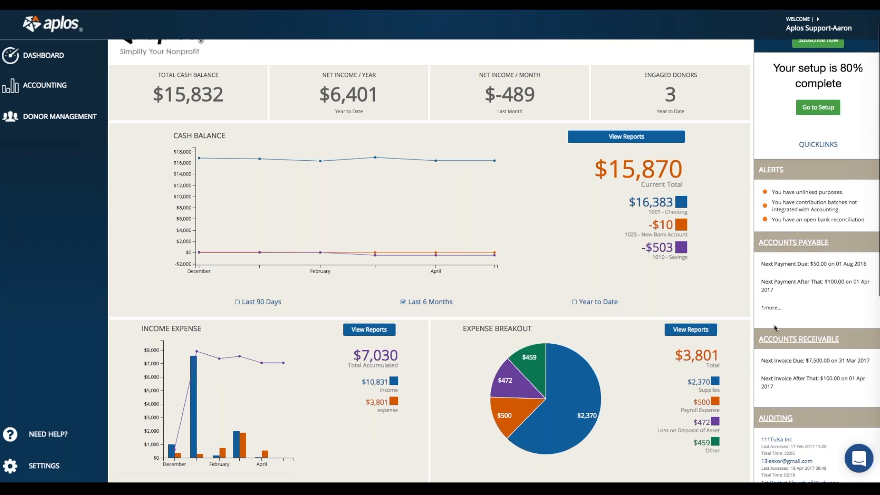
{"action": "scroll", "coordinate": [534, 244], "scroll_direction": "up", "scroll_amount": 2}
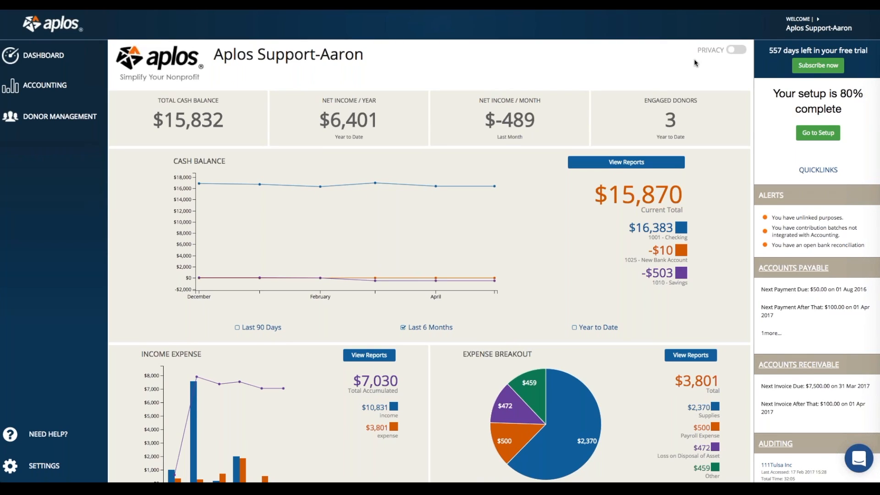
{"action": "left_click", "coordinate": [735, 50]}
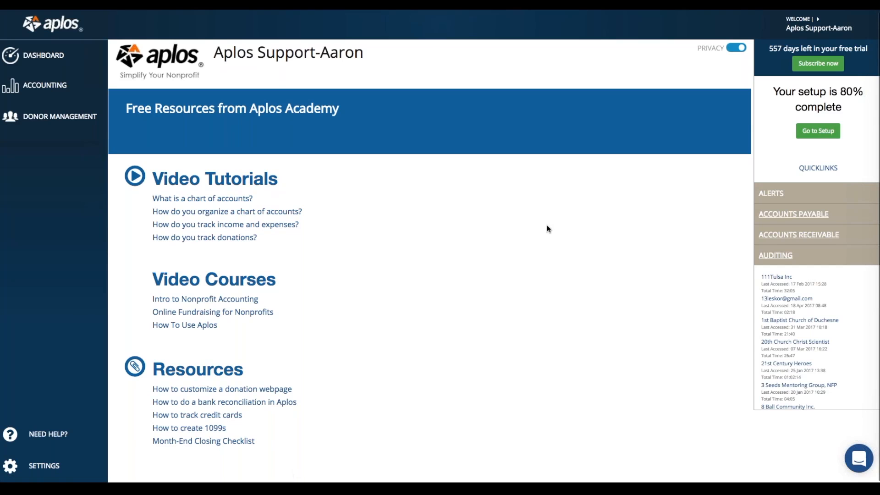
{"action": "left_click", "coordinate": [735, 48]}
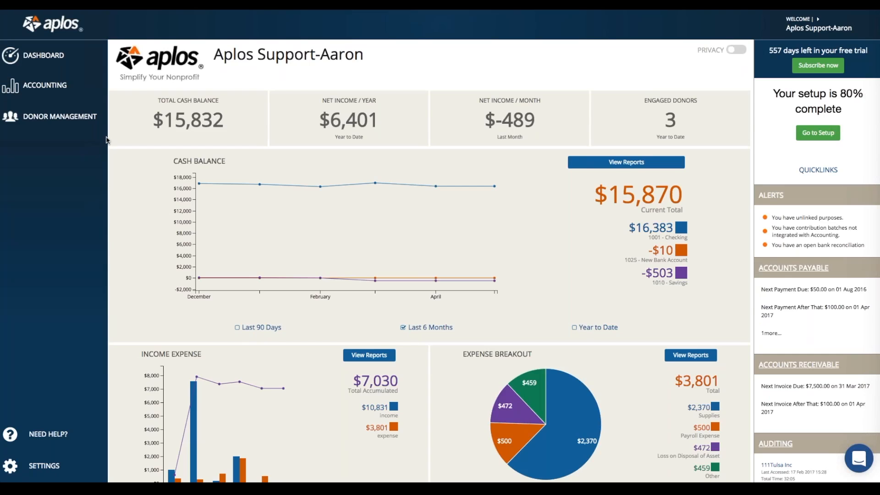
Step: Open the Org Info settings and review the organization details, donations setup, logo and communication settings
{"action": "left_click", "coordinate": [62, 472]}
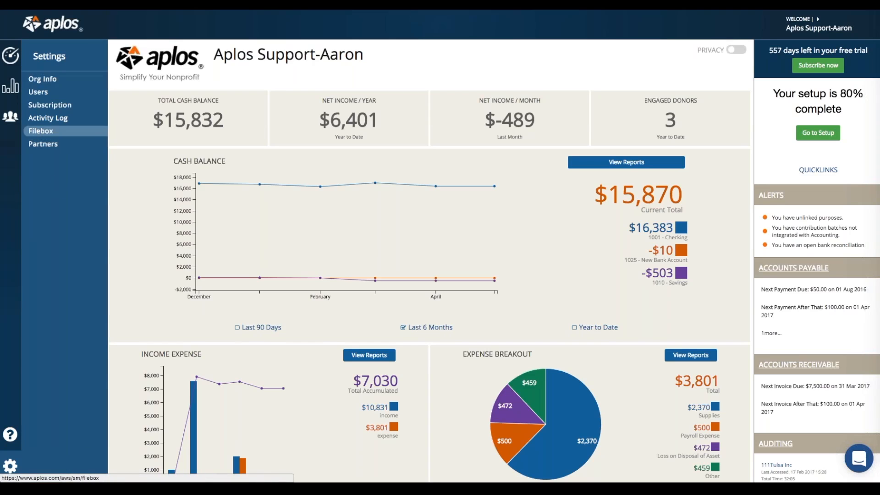
{"action": "left_click", "coordinate": [57, 81]}
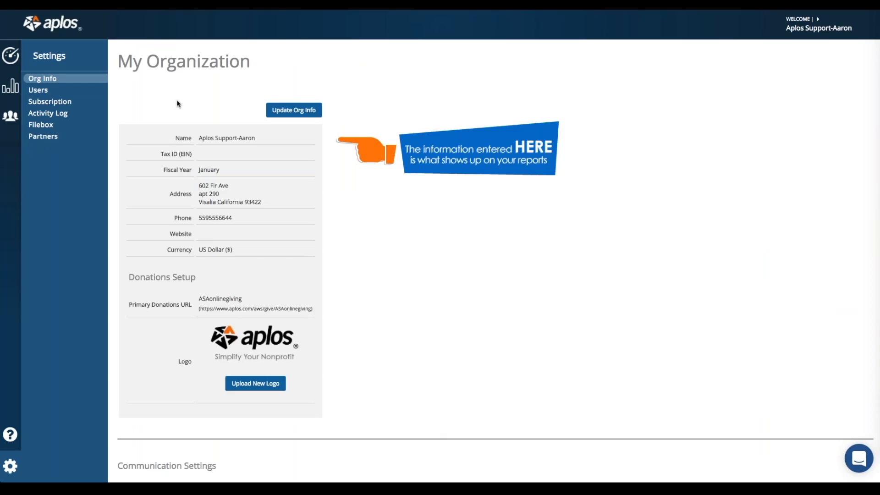
{"action": "scroll", "coordinate": [237, 123], "scroll_direction": "down", "scroll_amount": 2}
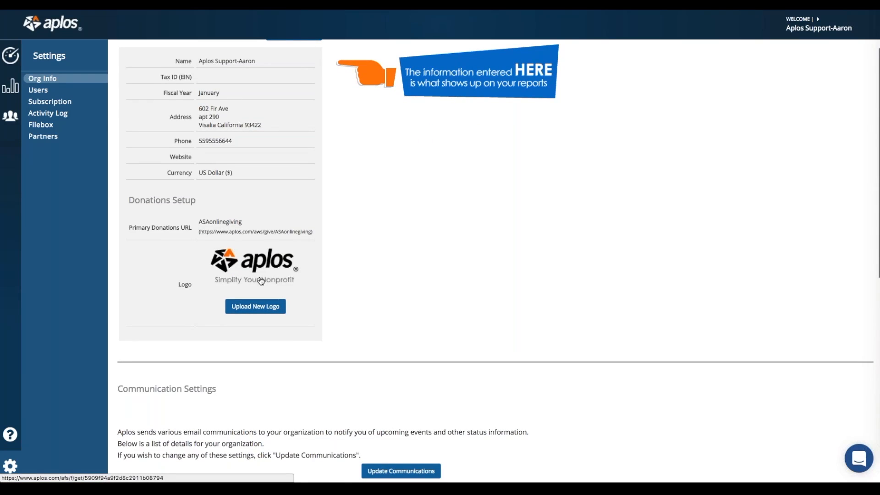
{"action": "scroll", "coordinate": [263, 277], "scroll_direction": "down", "scroll_amount": 4}
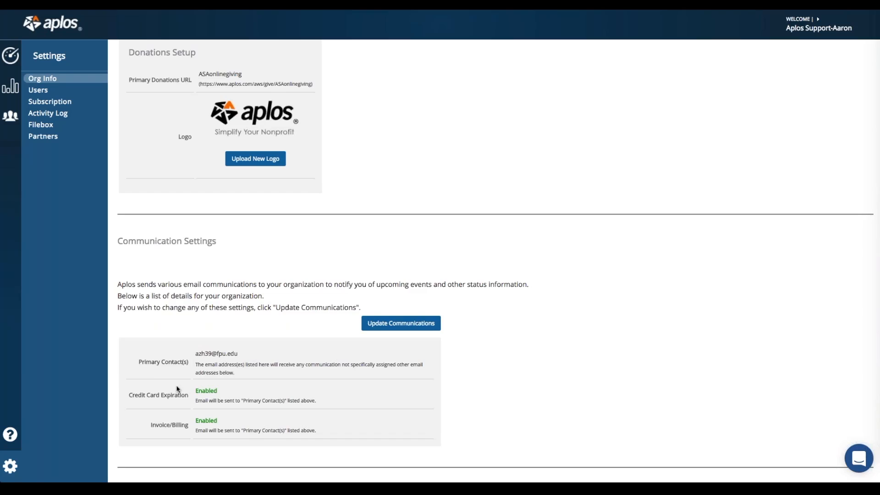
{"action": "scroll", "coordinate": [193, 326], "scroll_direction": "up", "scroll_amount": 5}
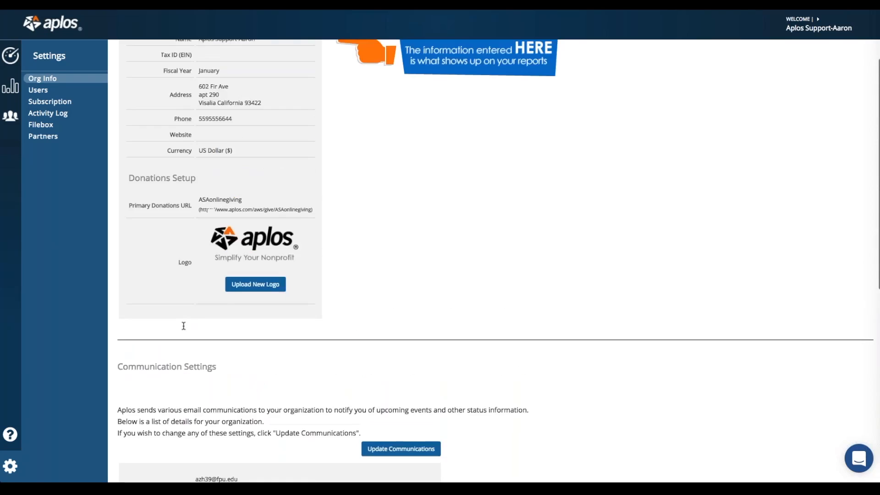
{"action": "scroll", "coordinate": [183, 326], "scroll_direction": "up", "scroll_amount": 3}
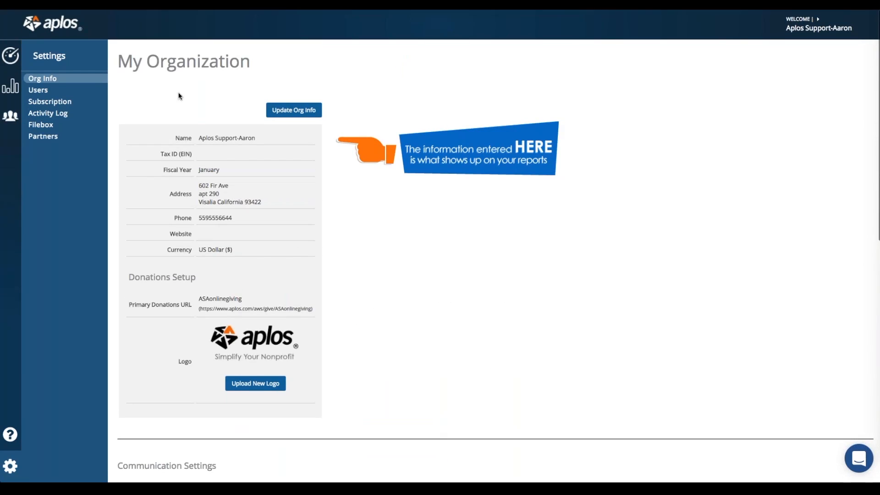
Step: View the Users settings, open the form for adding a user to see its roles, and cancel it
{"action": "left_click", "coordinate": [52, 92]}
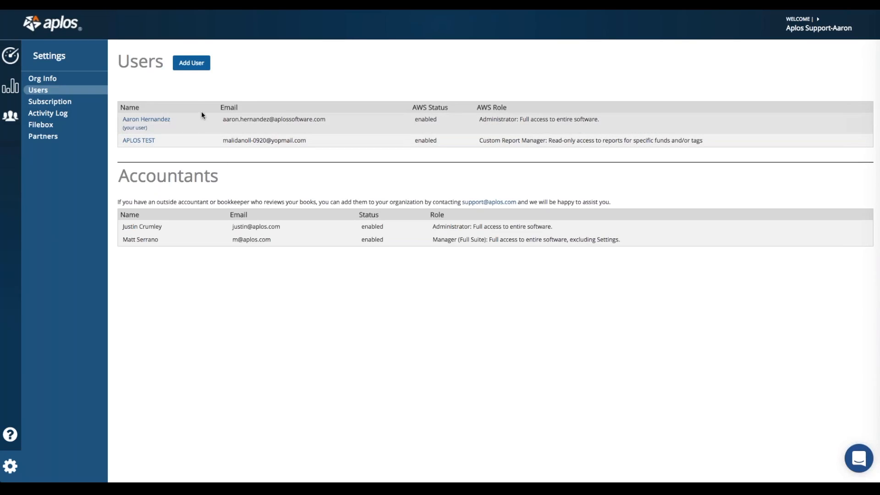
{"action": "left_click", "coordinate": [193, 66]}
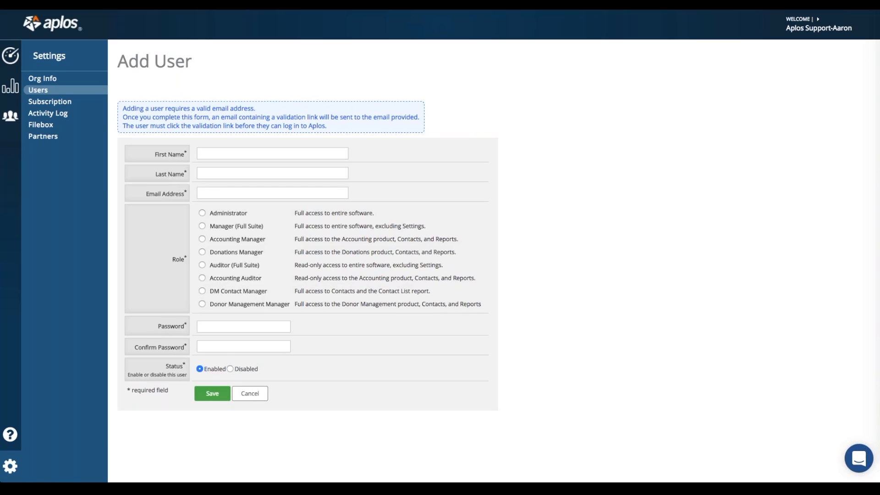
{"action": "left_click", "coordinate": [250, 395]}
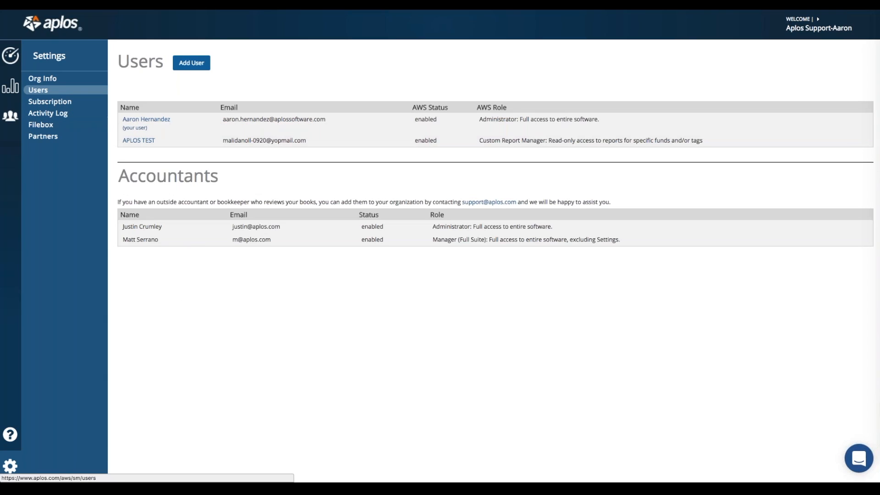
Step: View the Subscription, Activity Log and Filebox pages of the settings
{"action": "left_click", "coordinate": [56, 104]}
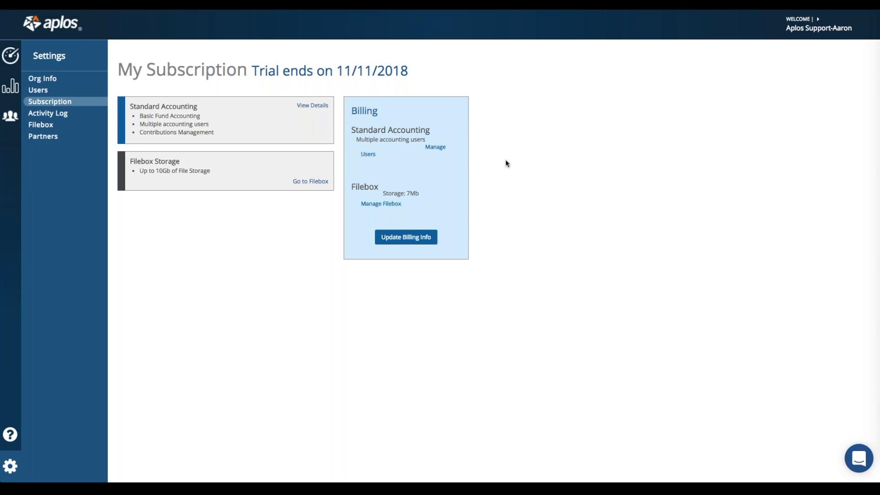
{"action": "left_click", "coordinate": [53, 117]}
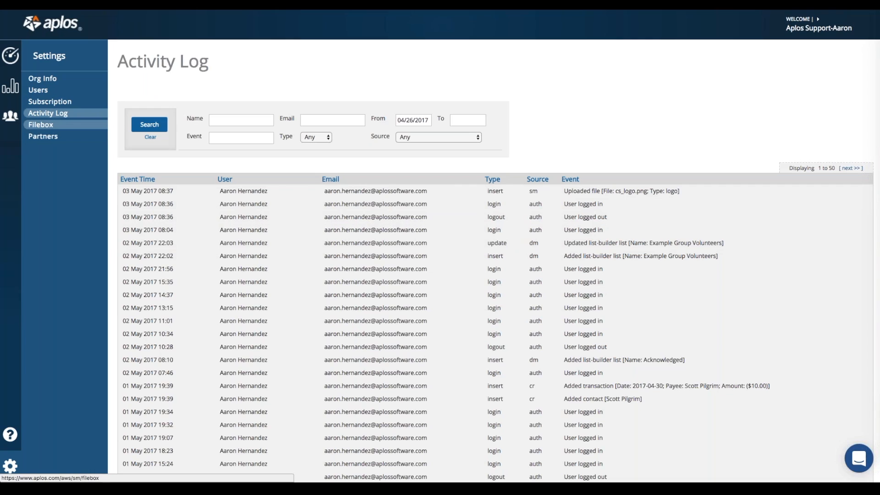
{"action": "left_click", "coordinate": [55, 130]}
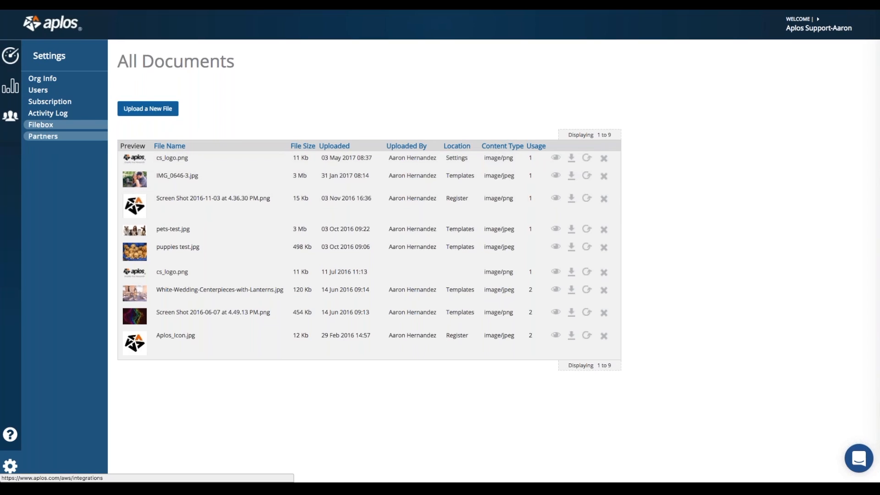
Step: Open the Partners settings and look through the available partner apps that can be linked
{"action": "left_click", "coordinate": [43, 136]}
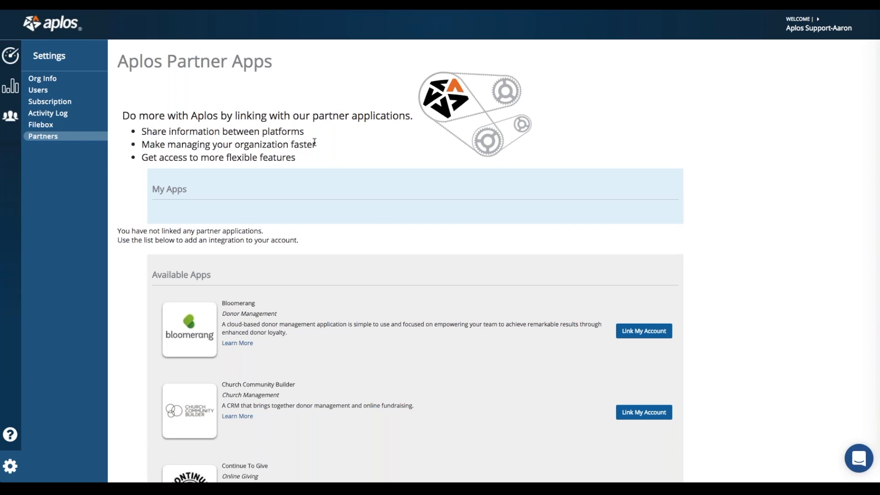
{"action": "scroll", "coordinate": [371, 218], "scroll_direction": "down", "scroll_amount": 3}
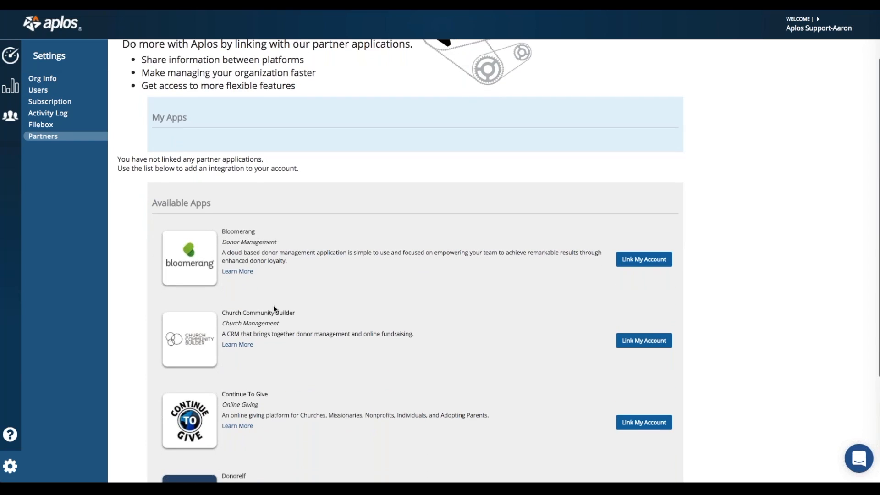
{"action": "scroll", "coordinate": [274, 309], "scroll_direction": "down", "scroll_amount": 2}
{"action": "scroll", "coordinate": [282, 329], "scroll_direction": "down", "scroll_amount": 2}
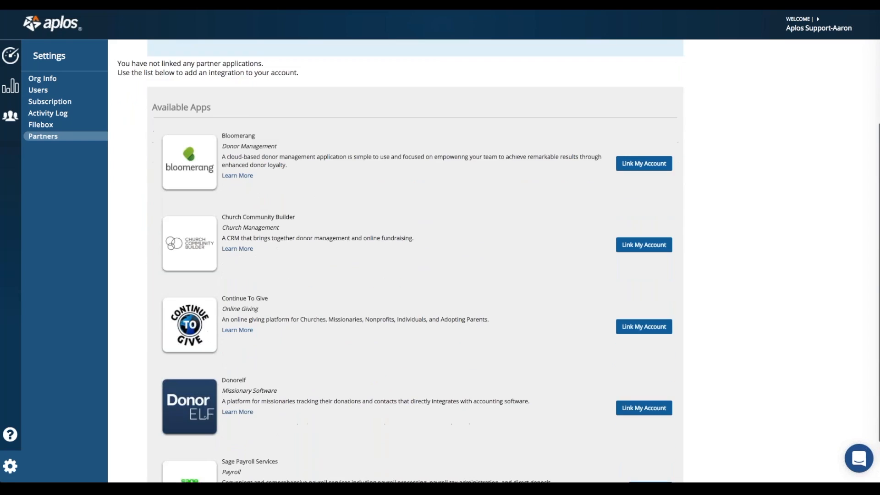
{"action": "scroll", "coordinate": [280, 337], "scroll_direction": "down", "scroll_amount": 2}
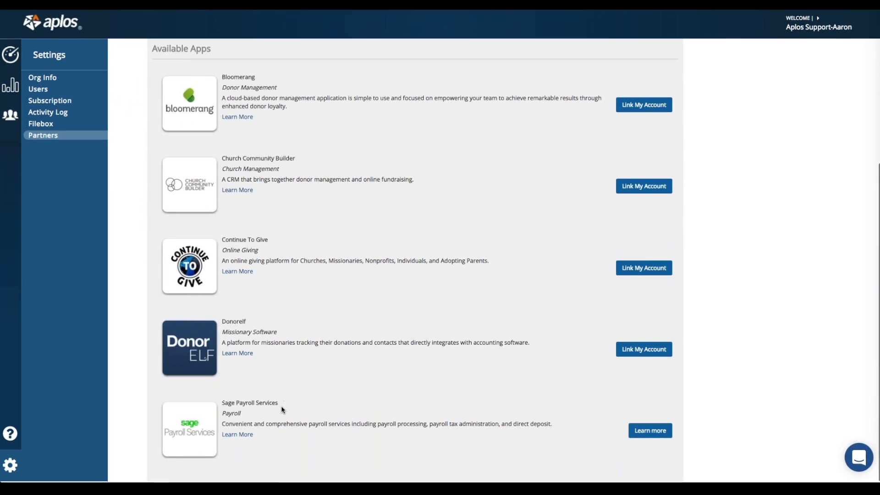
{"action": "scroll", "coordinate": [283, 408], "scroll_direction": "up", "scroll_amount": 6}
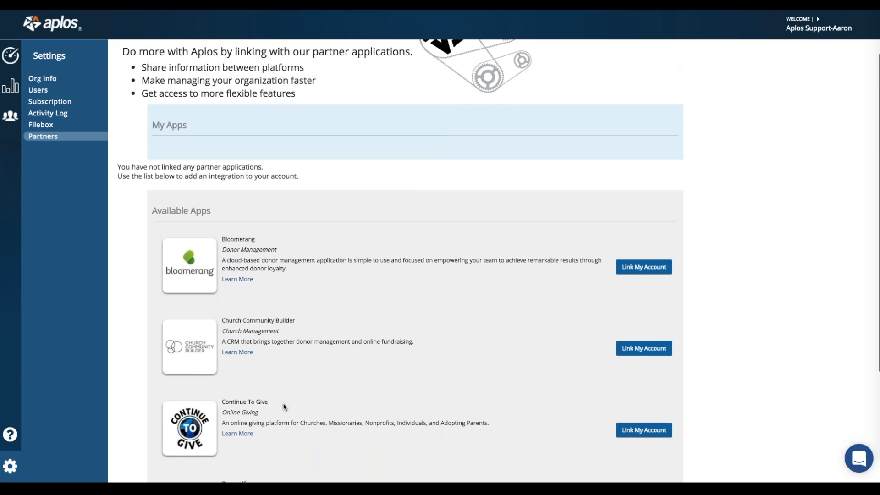
Step: Review the linked apps area and the descriptions in the available apps list on the Partners page
{"action": "scroll", "coordinate": [284, 406], "scroll_direction": "up", "scroll_amount": 2}
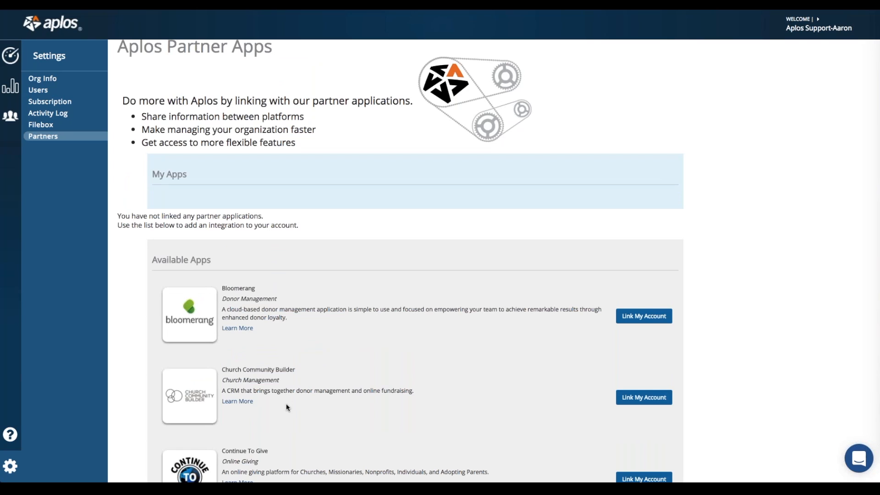
{"action": "scroll", "coordinate": [315, 351], "scroll_direction": "down", "scroll_amount": 3}
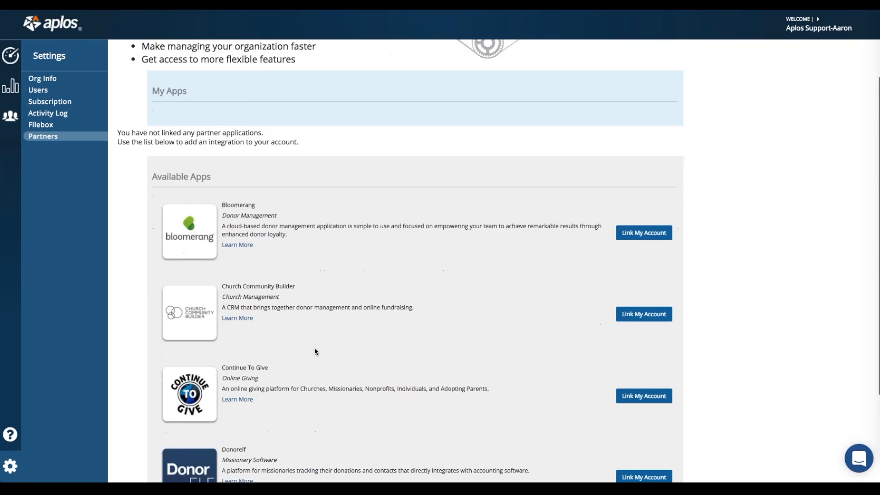
{"action": "scroll", "coordinate": [315, 351], "scroll_direction": "down", "scroll_amount": 3}
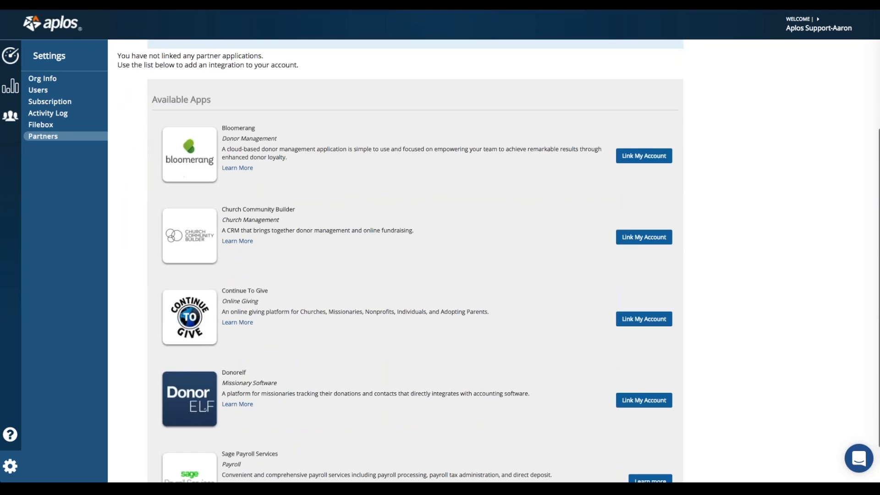
{"action": "scroll", "coordinate": [395, 261], "scroll_direction": "up", "scroll_amount": 3}
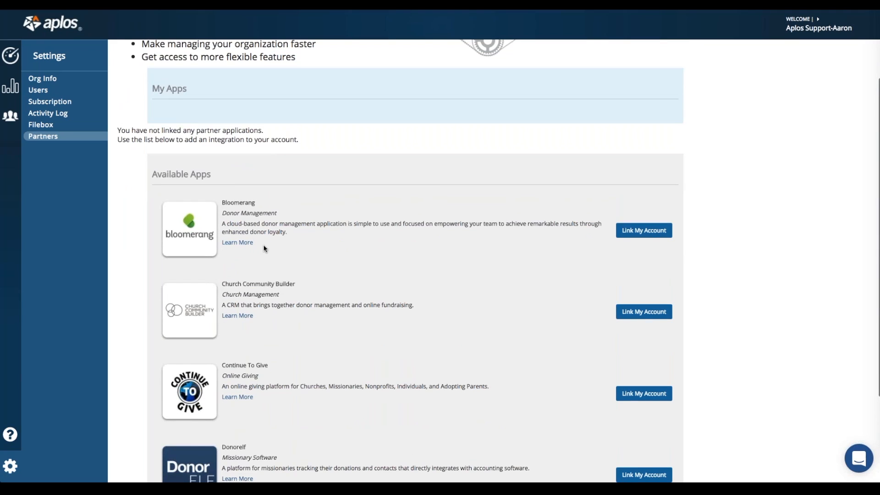
{"action": "scroll", "coordinate": [280, 250], "scroll_direction": "up", "scroll_amount": 3}
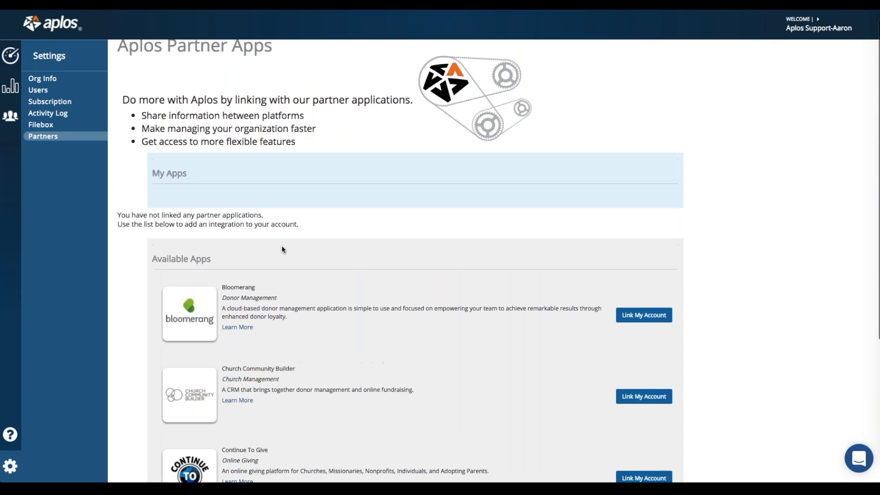
{"action": "scroll", "coordinate": [281, 249], "scroll_direction": "up", "scroll_amount": 1}
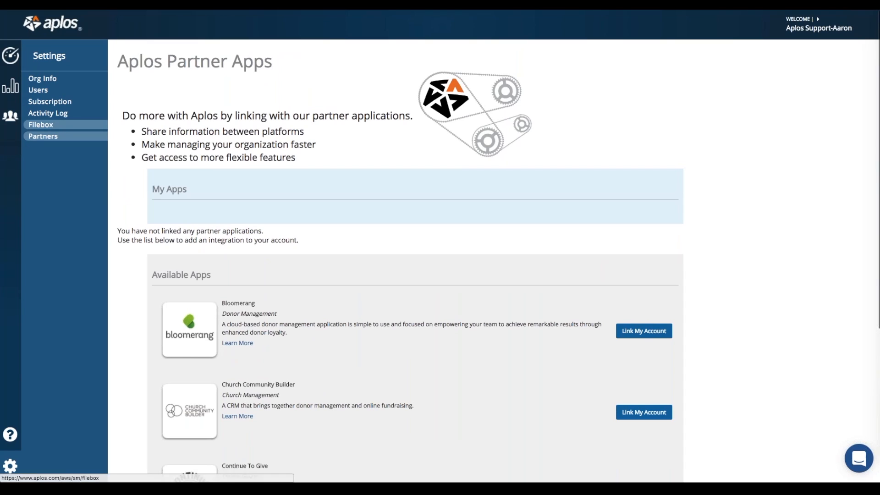
Step: Open the accounting Account List and review the funds and the expense account groups in the Chart of Accounts
{"action": "left_click", "coordinate": [14, 93]}
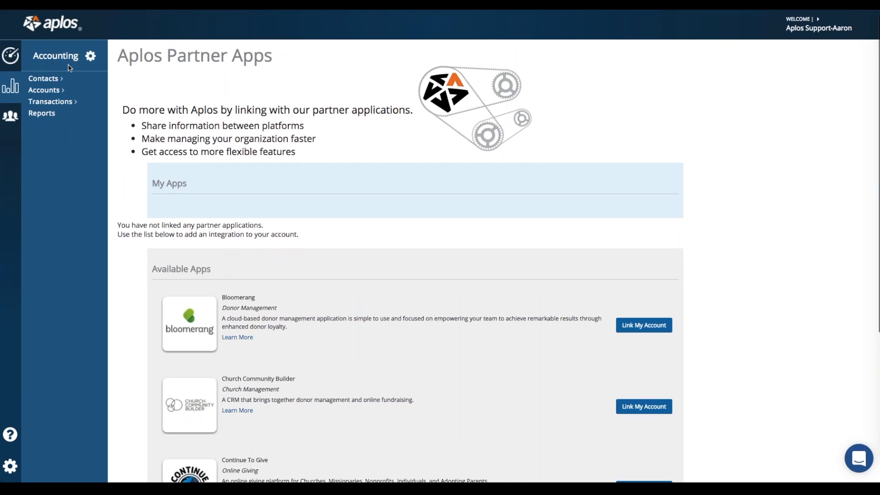
{"action": "left_click", "coordinate": [64, 94]}
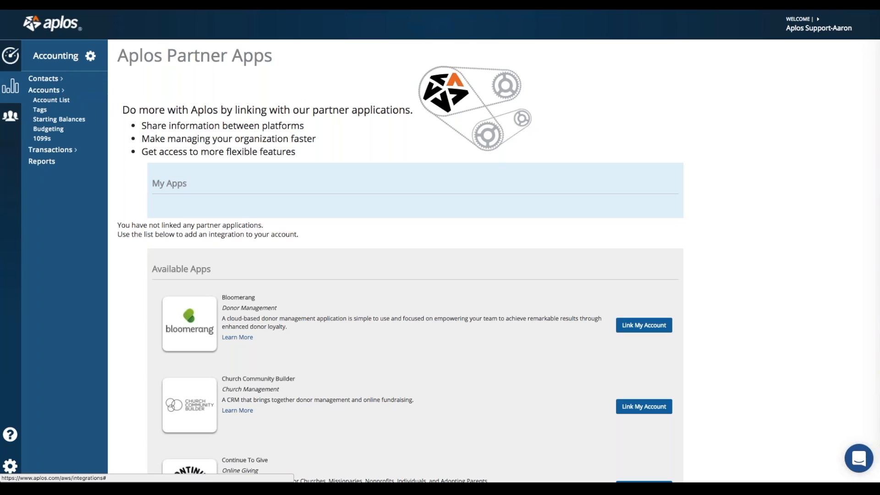
{"action": "left_click", "coordinate": [57, 100]}
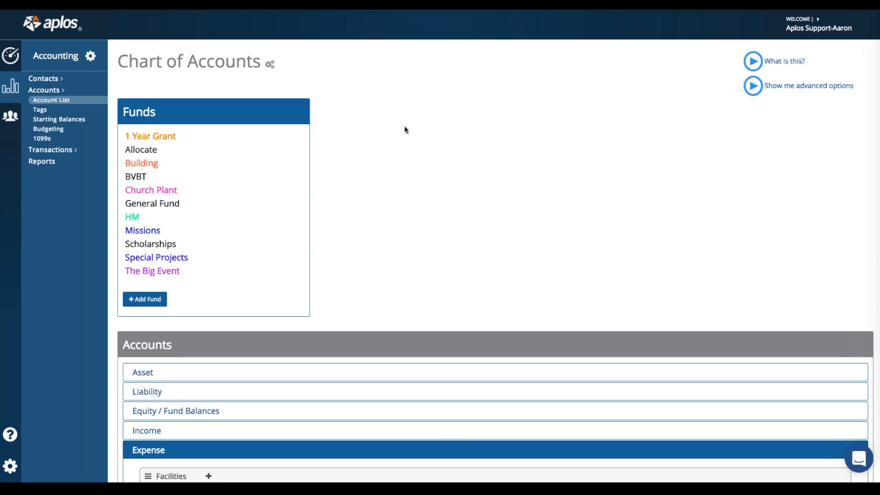
{"action": "scroll", "coordinate": [385, 149], "scroll_direction": "down", "scroll_amount": 2}
{"action": "scroll", "coordinate": [370, 155], "scroll_direction": "down", "scroll_amount": 4}
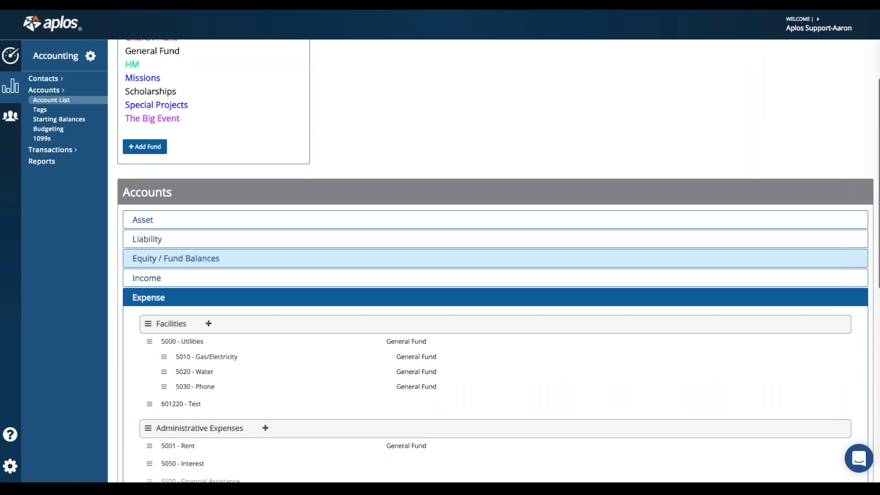
{"action": "scroll", "coordinate": [190, 277], "scroll_direction": "down", "scroll_amount": 2}
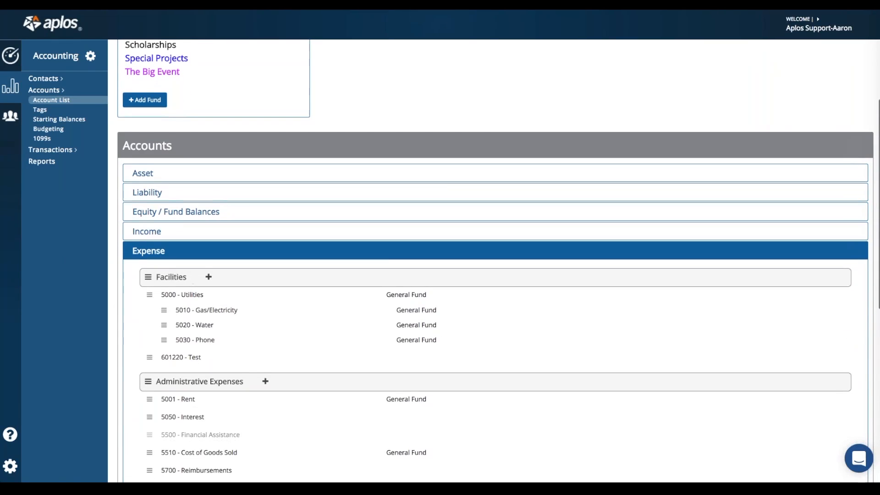
{"action": "scroll", "coordinate": [197, 247], "scroll_direction": "down", "scroll_amount": 6}
{"action": "scroll", "coordinate": [192, 237], "scroll_direction": "down", "scroll_amount": 3}
{"action": "scroll", "coordinate": [192, 240], "scroll_direction": "up", "scroll_amount": 2}
{"action": "scroll", "coordinate": [192, 238], "scroll_direction": "down", "scroll_amount": 10}
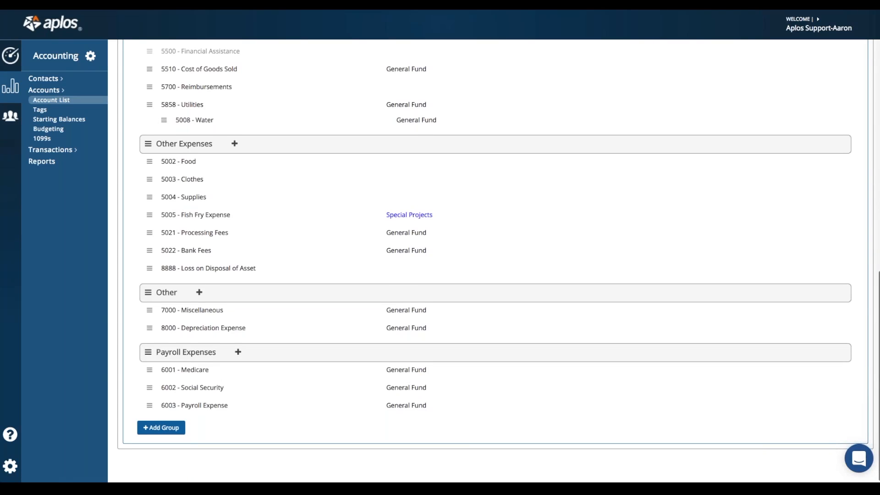
Step: Add and save a new expense account group named Other Expenses 2
{"action": "left_click", "coordinate": [161, 429]}
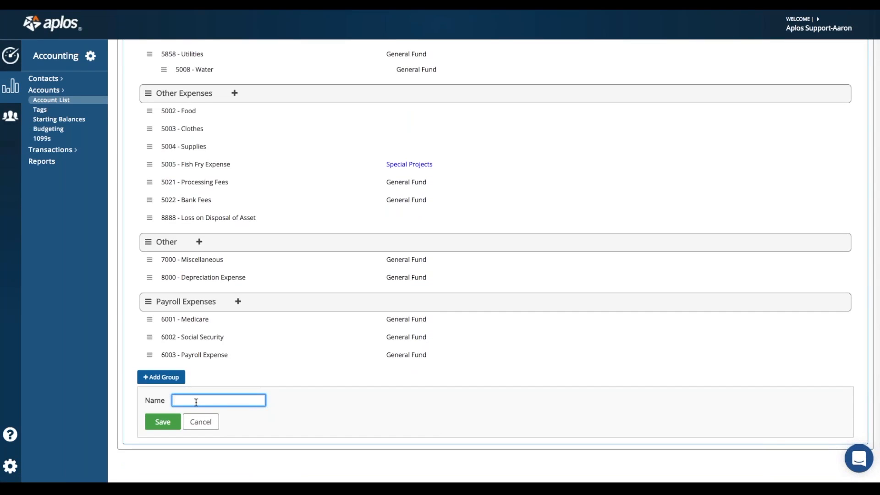
{"action": "type", "text": "Ex"}
{"action": "key", "text": "BackSpace"}
{"action": "key", "text": "BackSpace"}
{"action": "type", "text": "Other Expenses 2"}
{"action": "left_click", "coordinate": [163, 421]}
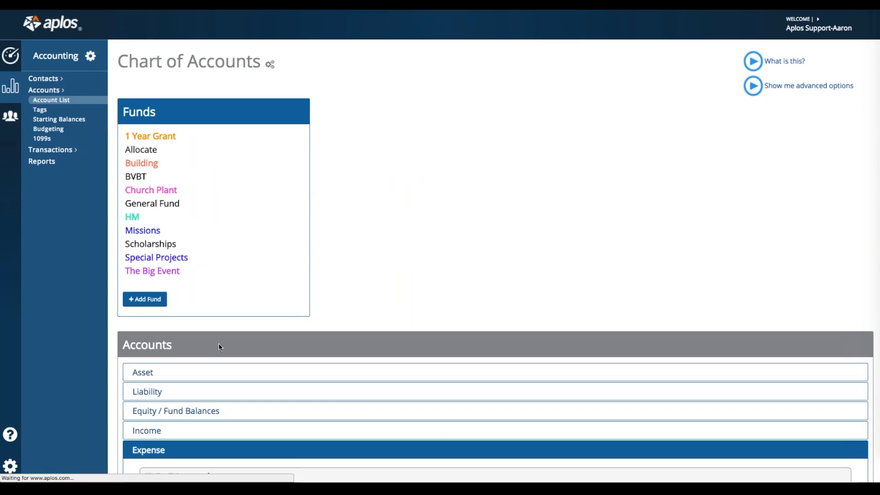
Step: Start a new account in the Other Expenses 2 group with number 6161 and name Other Expenses, keeping the fund as [Any Fund]
{"action": "scroll", "coordinate": [218, 345], "scroll_direction": "down", "scroll_amount": 3}
{"action": "scroll", "coordinate": [218, 345], "scroll_direction": "down", "scroll_amount": 15}
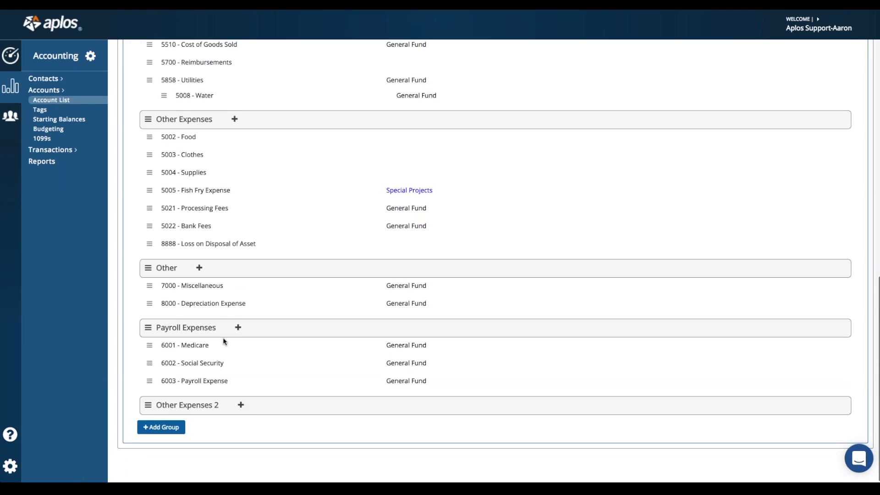
{"action": "left_click", "coordinate": [241, 406]}
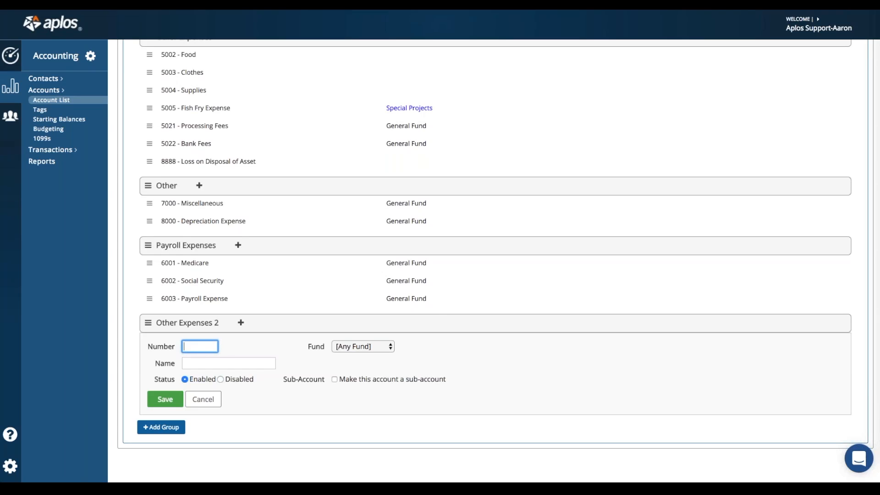
{"action": "type", "text": "61614"}
{"action": "key", "text": "BackSpace"}
{"action": "left_click", "coordinate": [206, 365]}
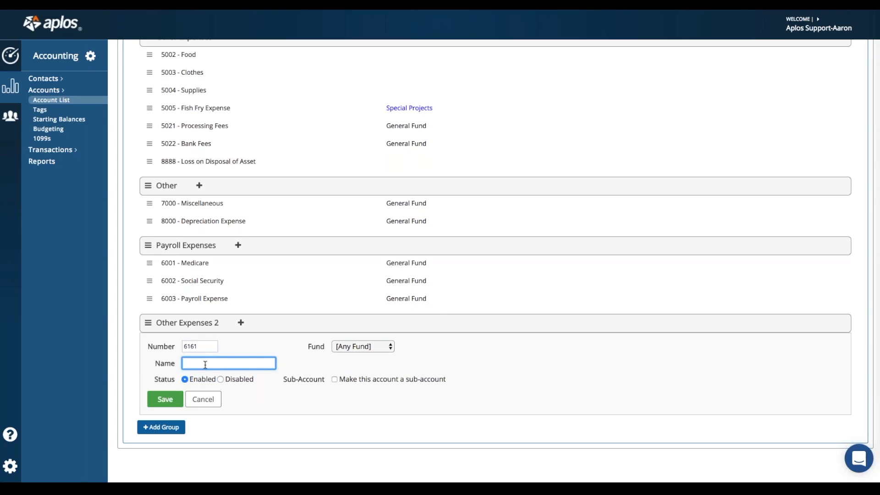
{"action": "type", "text": "Other Expenses"}
{"action": "left_click", "coordinate": [238, 351]}
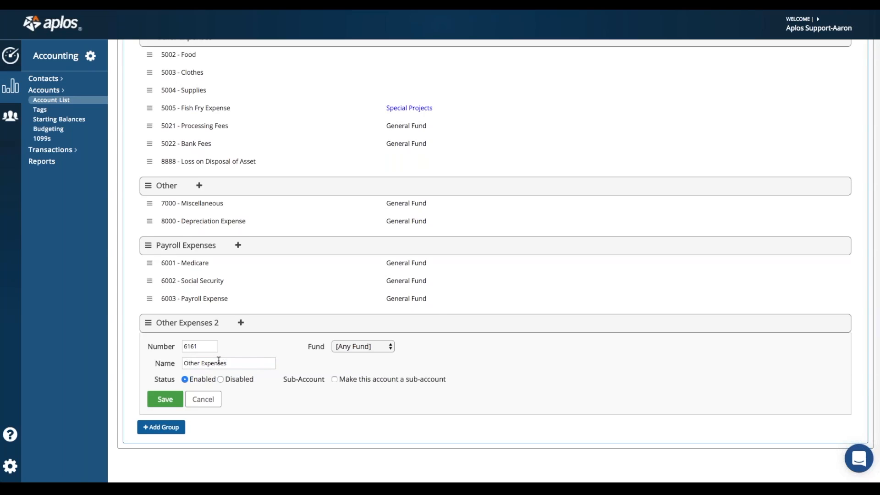
{"action": "left_click", "coordinate": [389, 348]}
{"action": "left_click", "coordinate": [316, 360]}
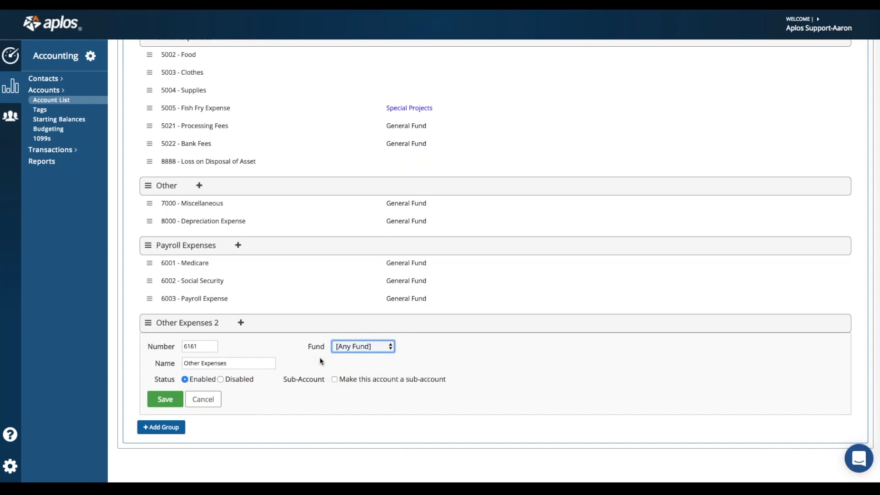
Step: Try making the new account a sub-account of 5858 - Utilities, and turn the sub-account option back off
{"action": "left_click", "coordinate": [334, 379]}
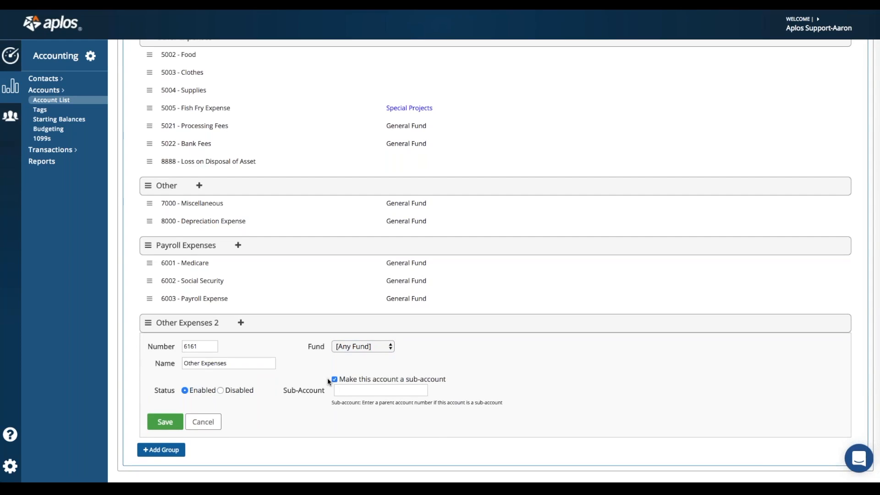
{"action": "left_click", "coordinate": [354, 390]}
{"action": "scroll", "coordinate": [366, 413], "scroll_direction": "down", "scroll_amount": 2}
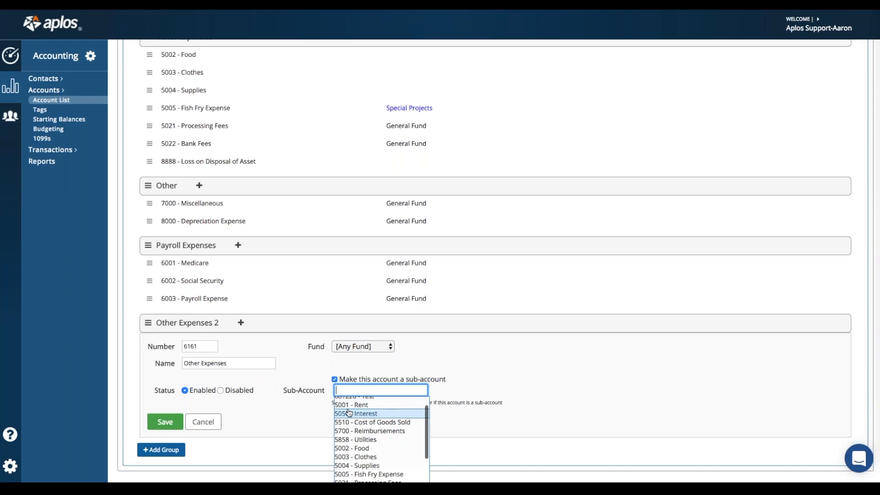
{"action": "scroll", "coordinate": [362, 415], "scroll_direction": "down", "scroll_amount": 1}
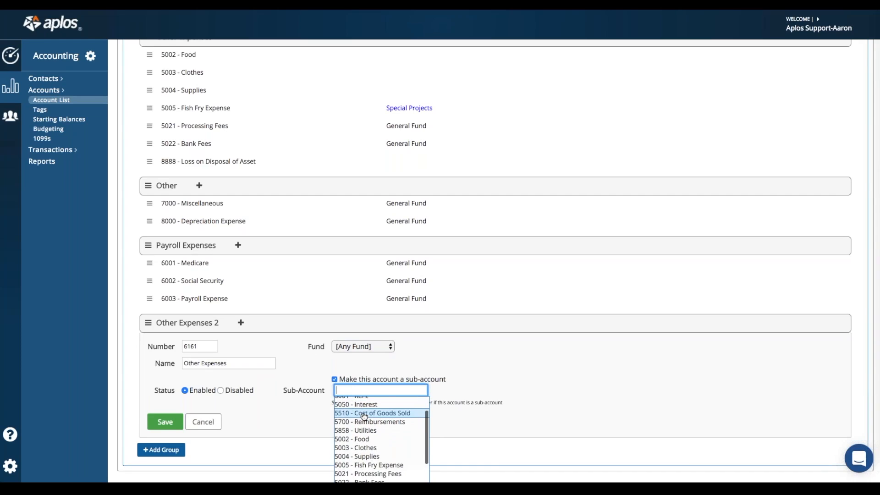
{"action": "left_click", "coordinate": [359, 429]}
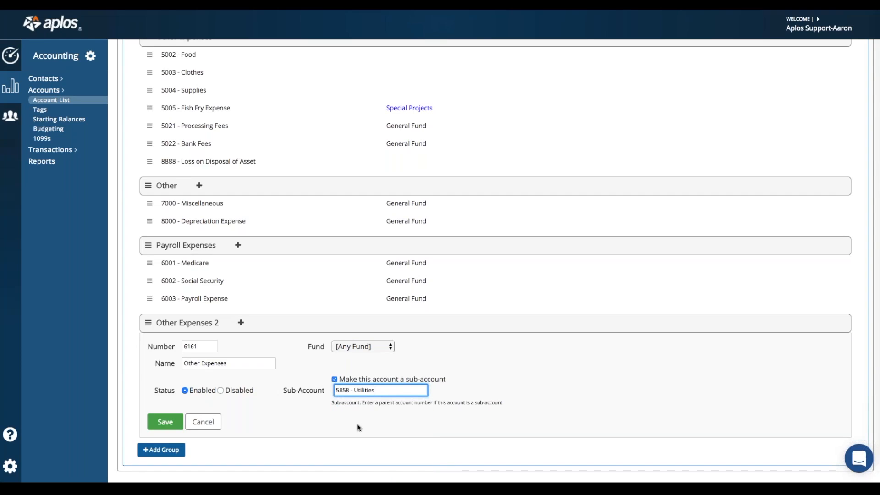
{"action": "left_click", "coordinate": [246, 400]}
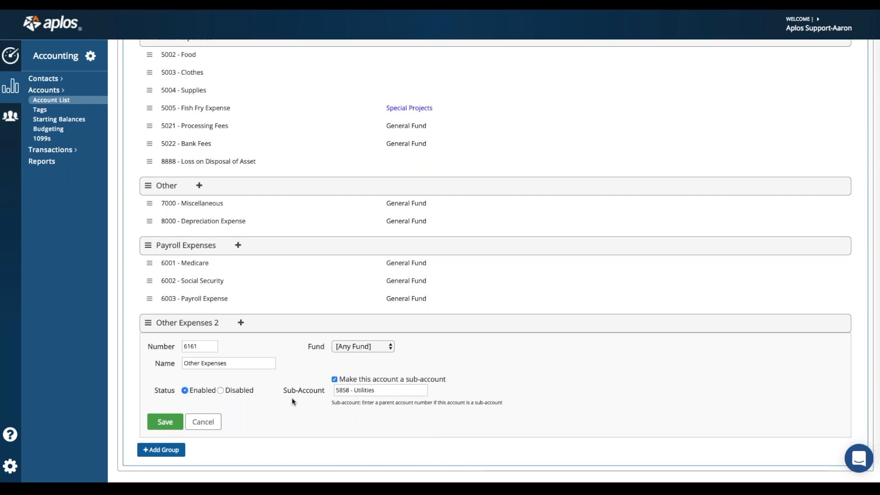
{"action": "left_click", "coordinate": [334, 380]}
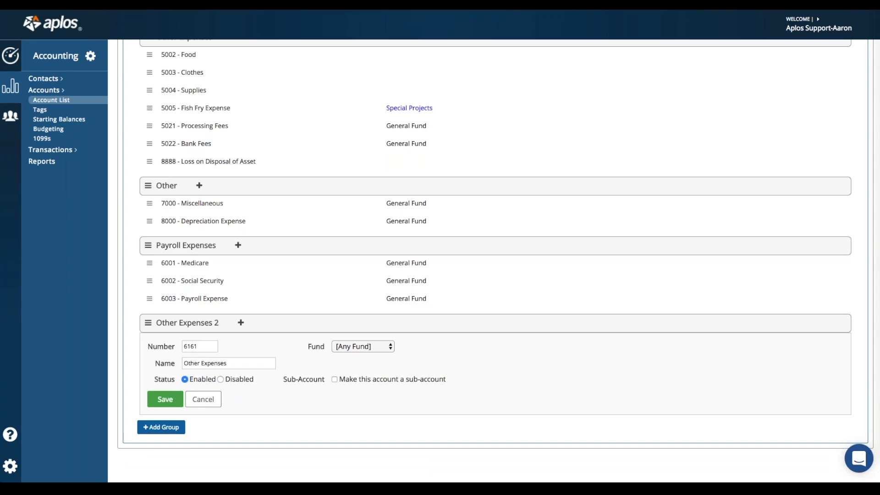
Step: Save the new account and check it in the Other Expenses 2 group of the expense list
{"action": "left_click", "coordinate": [165, 405]}
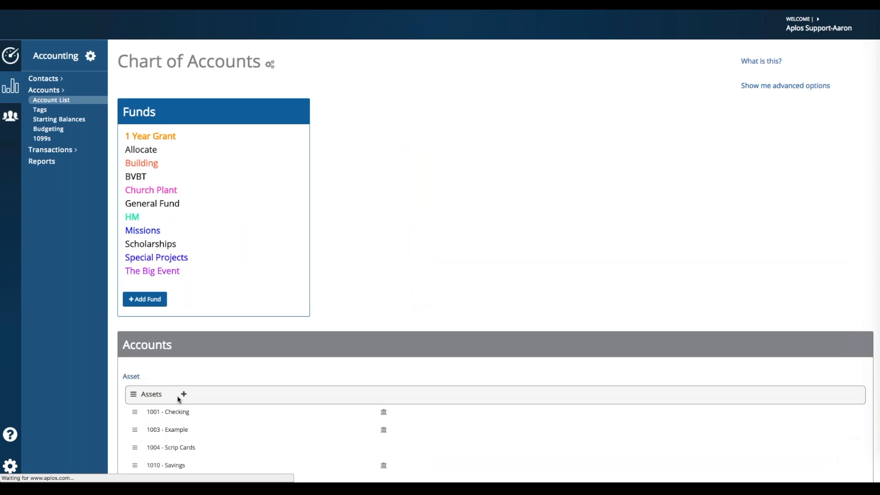
{"action": "scroll", "coordinate": [227, 385], "scroll_direction": "down", "scroll_amount": 8}
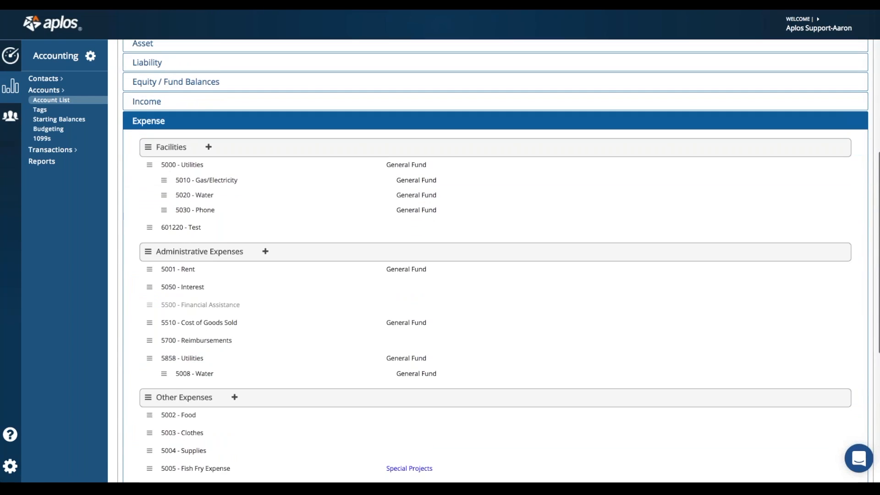
{"action": "scroll", "coordinate": [224, 381], "scroll_direction": "down", "scroll_amount": 5}
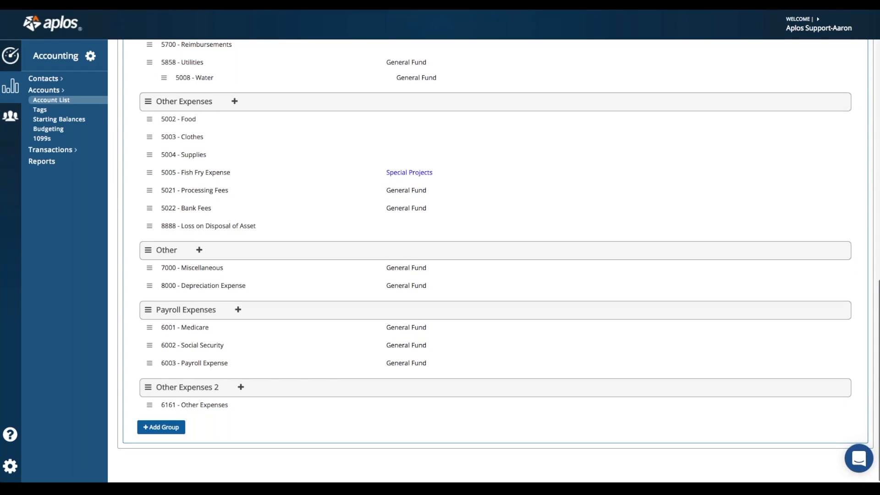
{"action": "scroll", "coordinate": [150, 300], "scroll_direction": "up", "scroll_amount": 5}
{"action": "scroll", "coordinate": [143, 303], "scroll_direction": "up", "scroll_amount": 10}
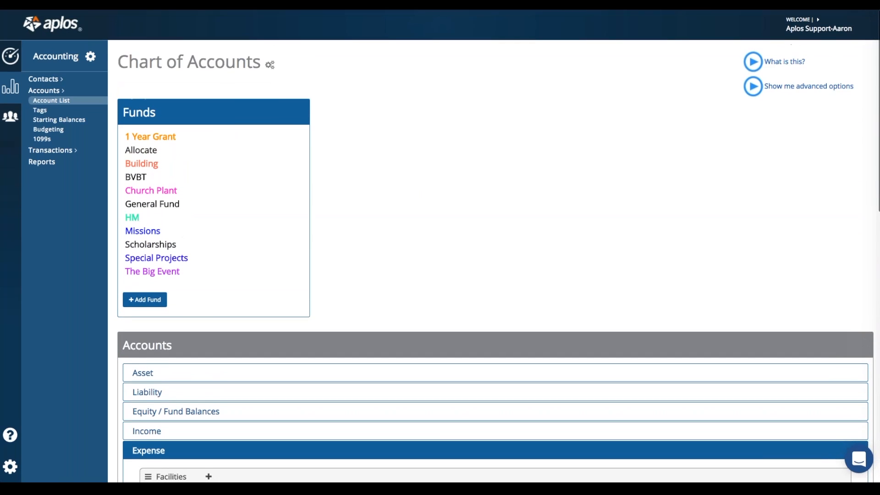
Step: View the Tags, Starting Balances, Budgeting and 1099s pages of the accounts section, dismissing the support message about custom tags
{"action": "left_click", "coordinate": [49, 113]}
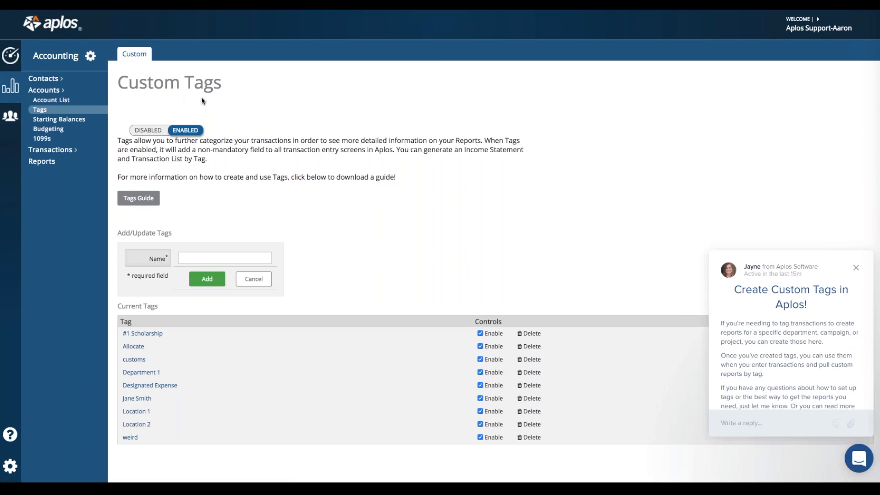
{"action": "left_click", "coordinate": [855, 268]}
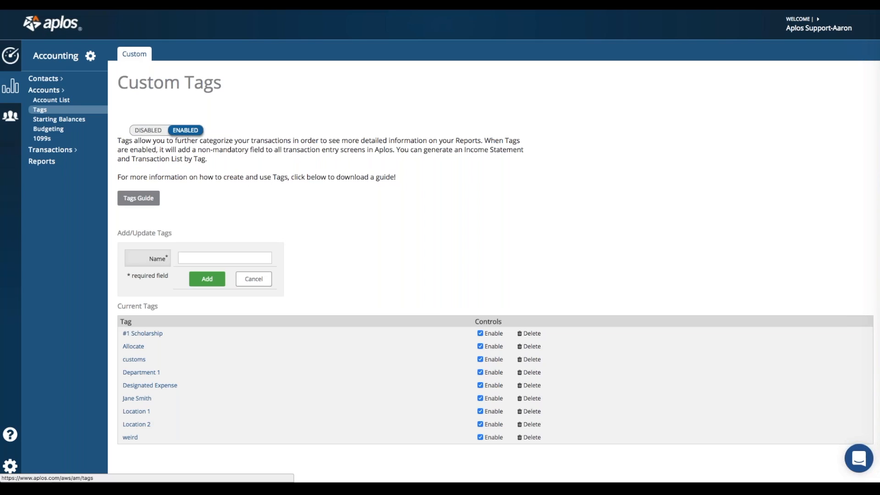
{"action": "left_click", "coordinate": [59, 120]}
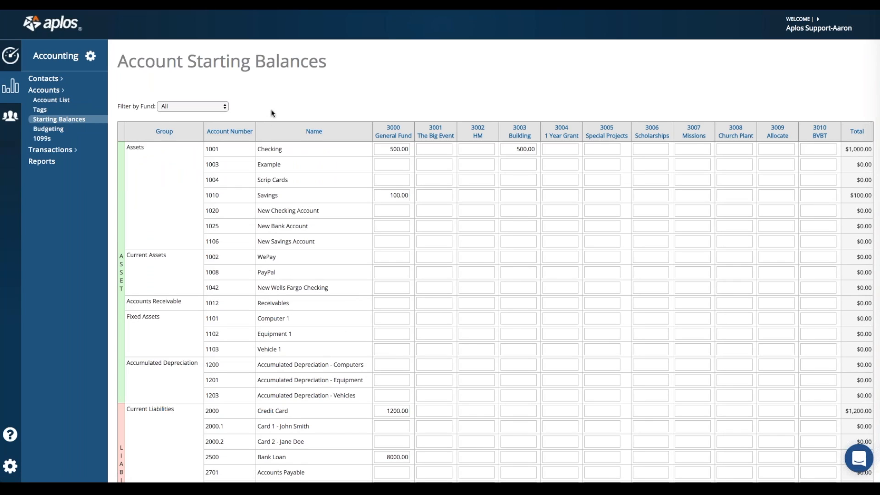
{"action": "scroll", "coordinate": [178, 170], "scroll_direction": "down", "scroll_amount": 3}
{"action": "scroll", "coordinate": [187, 314], "scroll_direction": "up", "scroll_amount": 3}
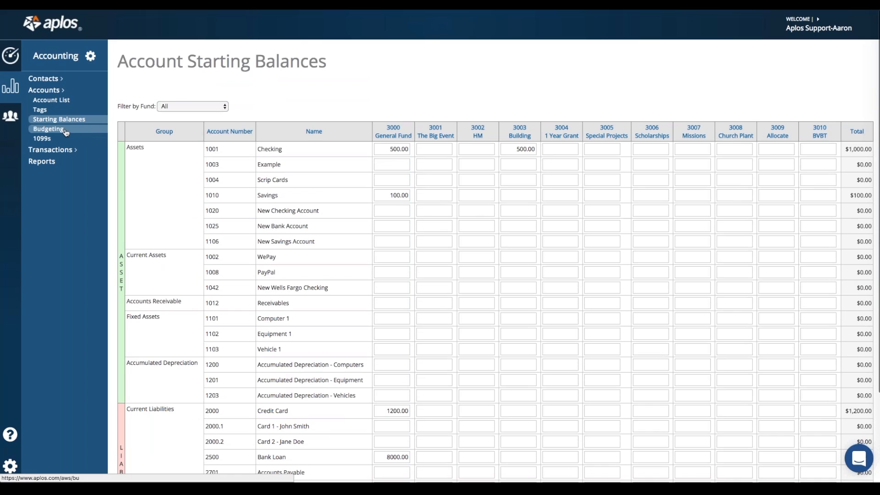
{"action": "left_click", "coordinate": [66, 132]}
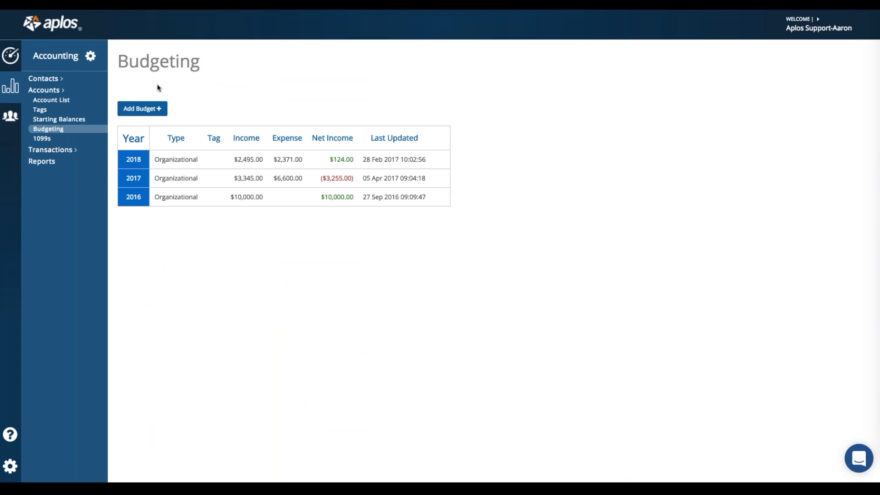
{"action": "left_click", "coordinate": [60, 143]}
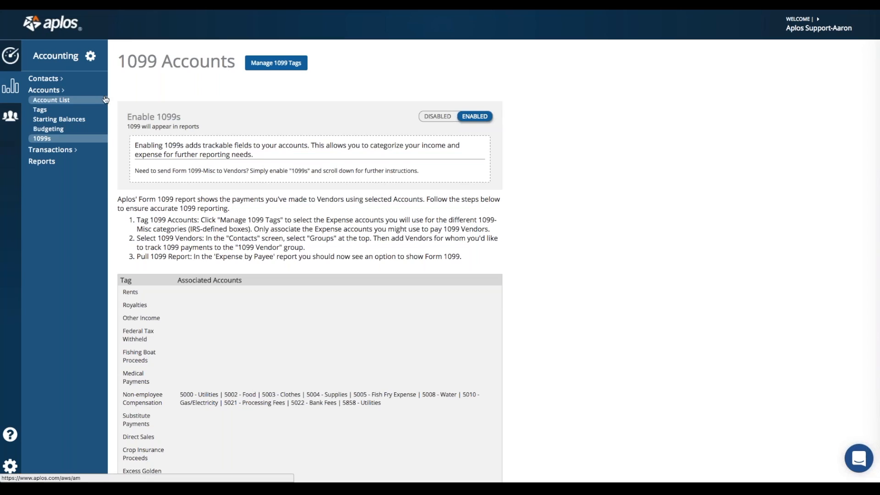
Step: Open the account register from the transactions section and keep the 1001 - Checking account selected
{"action": "left_click", "coordinate": [66, 91]}
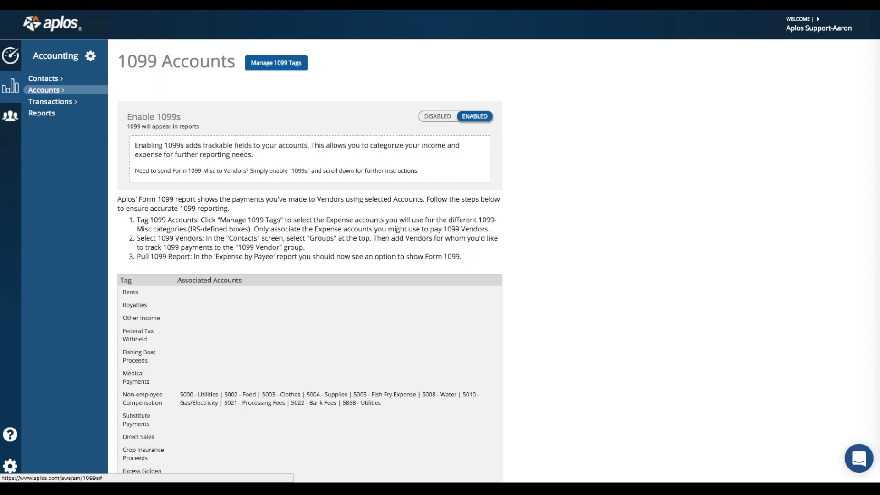
{"action": "left_click", "coordinate": [74, 105]}
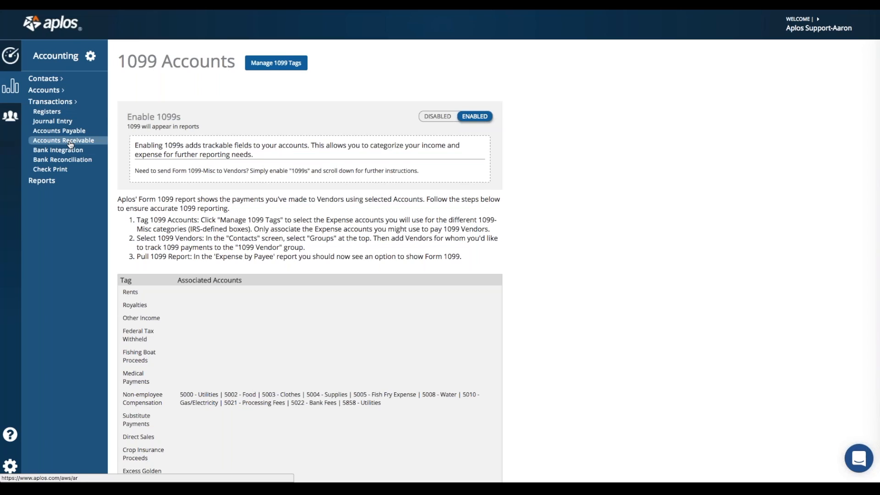
{"action": "left_click", "coordinate": [63, 115]}
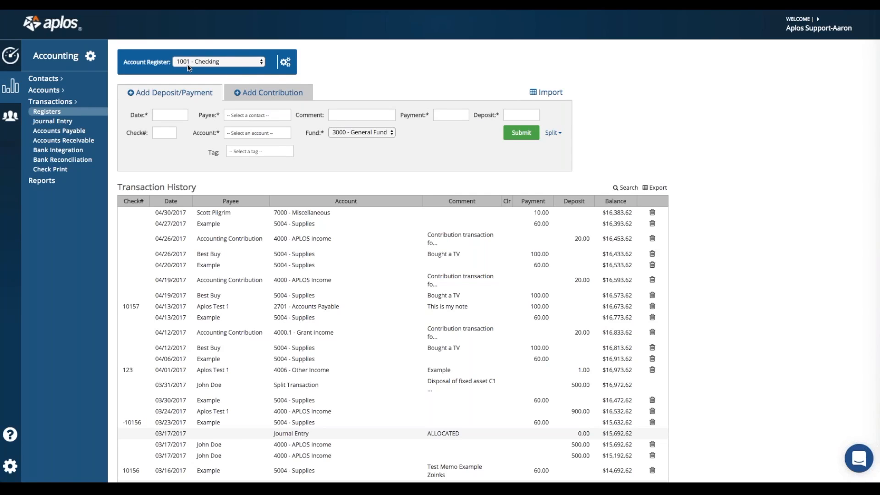
{"action": "left_click", "coordinate": [213, 62]}
{"action": "left_click", "coordinate": [213, 62]}
{"action": "left_click", "coordinate": [198, 79]}
Step: Start a new deposit/payment entry dated 05/03/2017 with Best Buy as the payee
{"action": "left_click", "coordinate": [172, 114]}
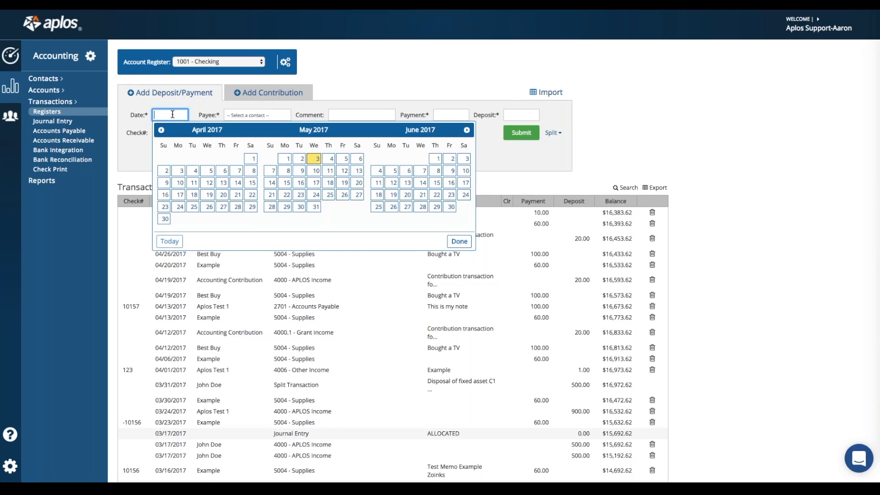
{"action": "left_click", "coordinate": [313, 159]}
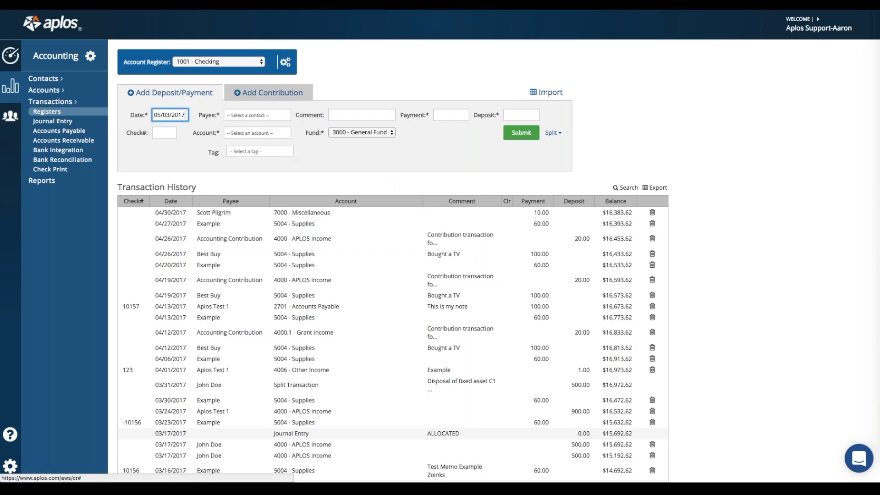
{"action": "left_click", "coordinate": [248, 115]}
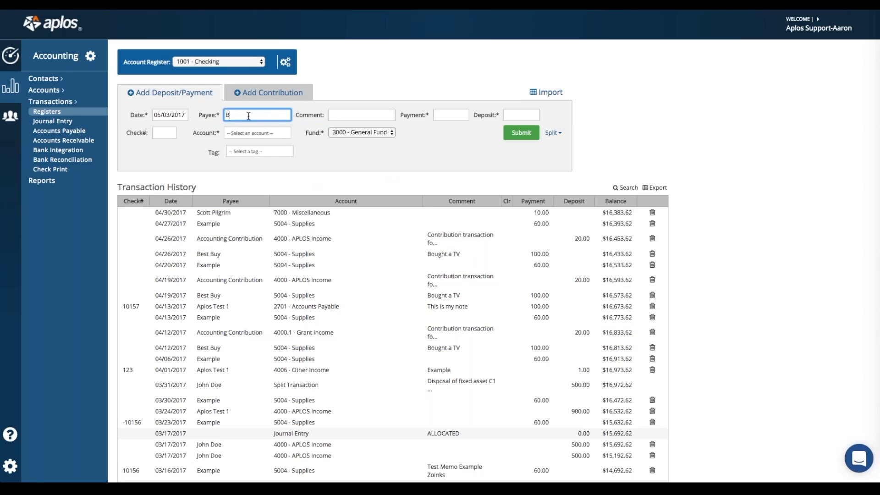
{"action": "type", "text": "Best Buy"}
{"action": "key", "text": "Down"}
{"action": "key", "text": "Return"}
Step: Enter the comment Bought a TV and a payment amount of 100 for the Best Buy transaction
{"action": "key", "text": "Tab"}
{"action": "type", "text": "Bought a"}
{"action": "key", "text": "BackSpace"}
{"action": "type", "text": "a TFV"}
{"action": "key", "text": "BackSpace"}
{"action": "key", "text": "BackSpace"}
{"action": "type", "text": "V"}
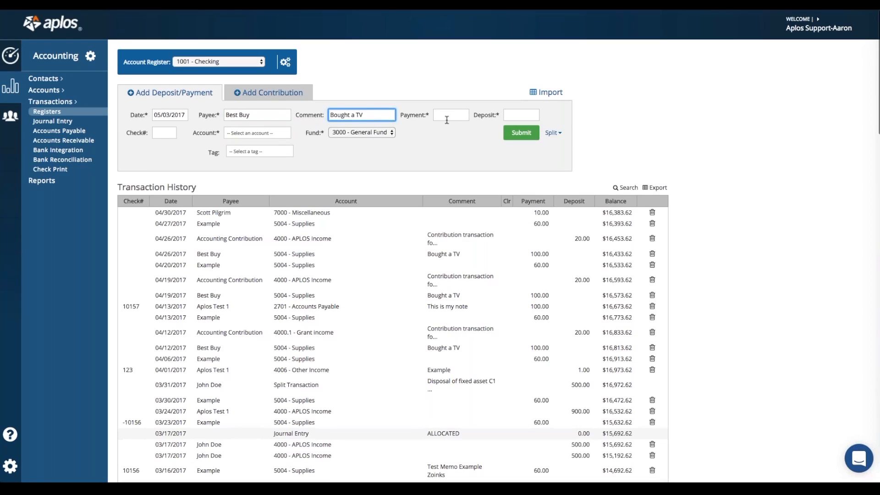
{"action": "left_click", "coordinate": [449, 117]}
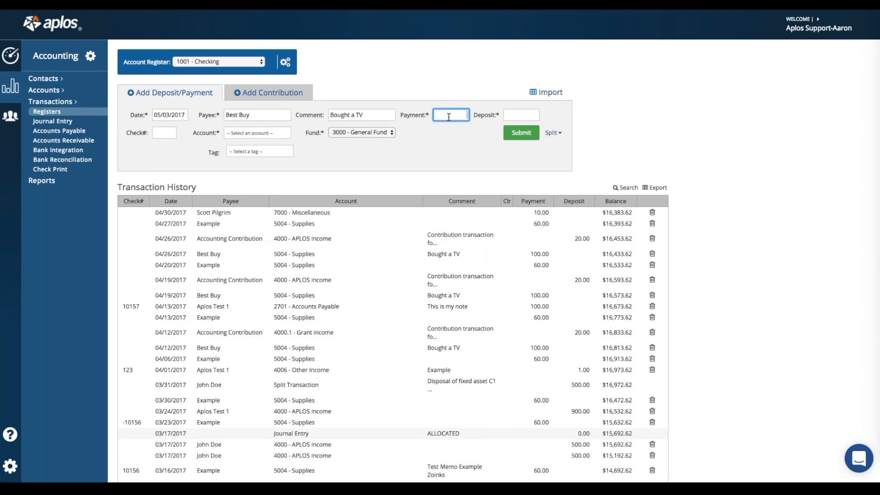
{"action": "type", "text": "100"}
{"action": "key", "text": "Tab"}
Step: Assign the Best Buy payment to the 5004 - Supplies account
{"action": "left_click", "coordinate": [250, 134]}
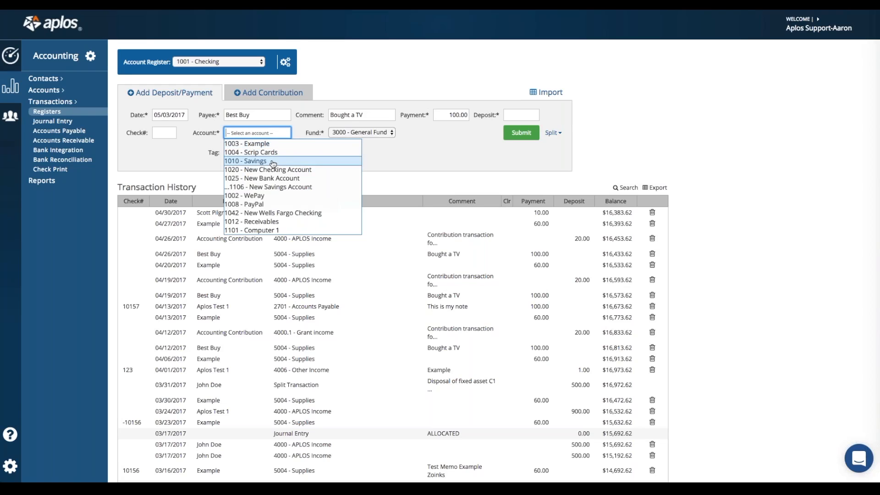
{"action": "scroll", "coordinate": [260, 169], "scroll_direction": "down", "scroll_amount": 1}
{"action": "scroll", "coordinate": [260, 169], "scroll_direction": "down", "scroll_amount": 10}
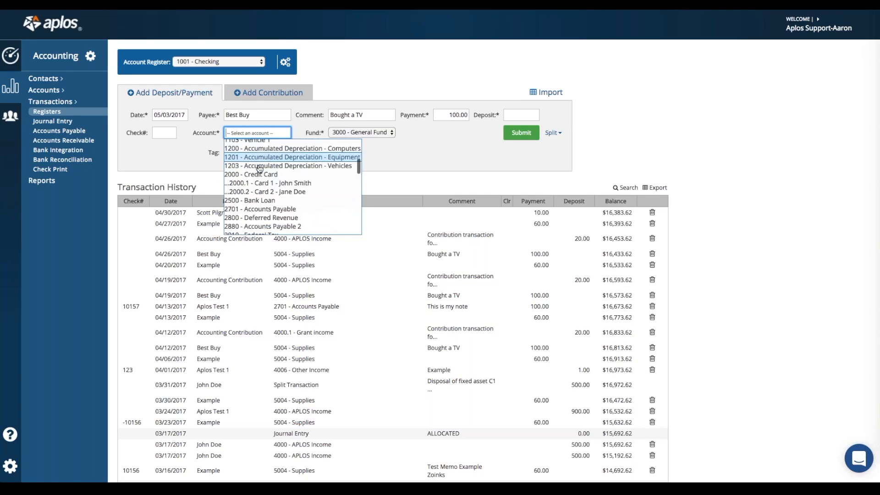
{"action": "scroll", "coordinate": [259, 169], "scroll_direction": "down", "scroll_amount": 5}
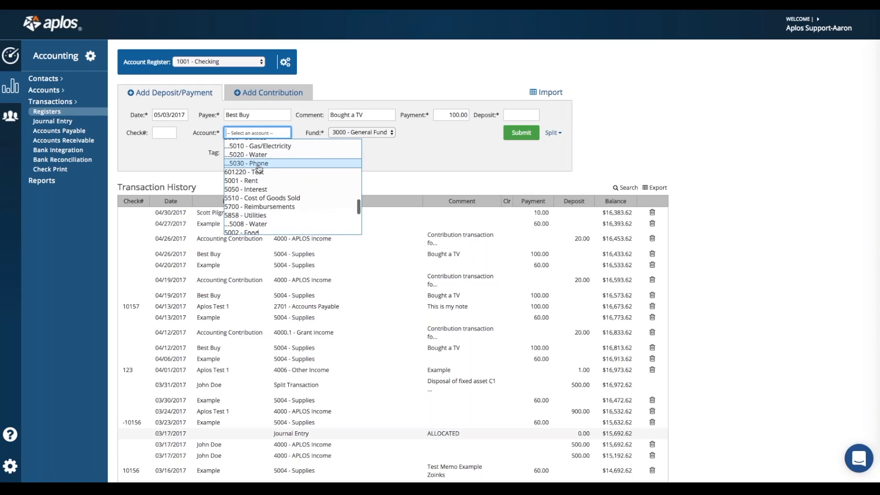
{"action": "scroll", "coordinate": [265, 181], "scroll_direction": "down", "scroll_amount": 1}
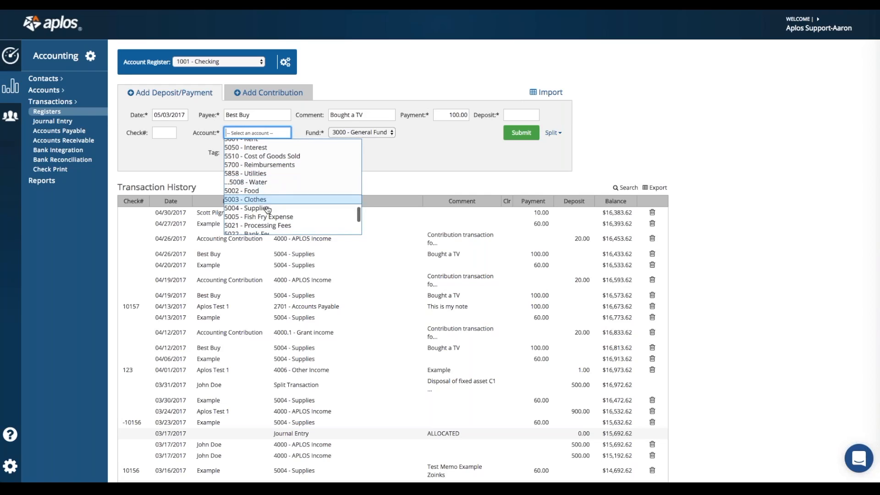
{"action": "left_click", "coordinate": [260, 208]}
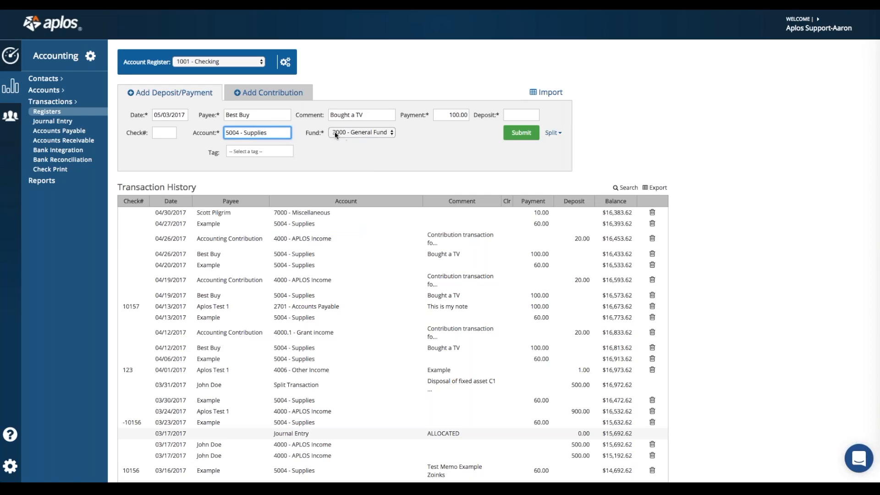
Step: Set the payment's fund to 3003 - Building, leave the tag empty, and submit the transaction
{"action": "left_click", "coordinate": [351, 133]}
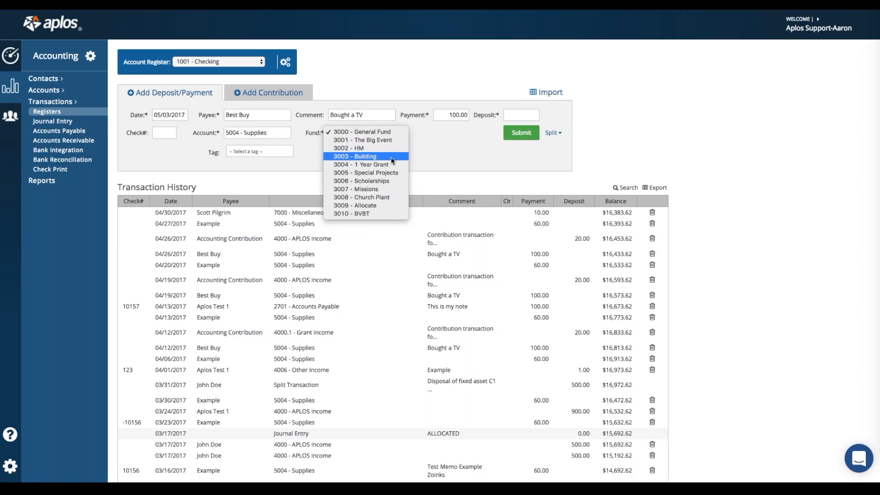
{"action": "key", "text": "Escape"}
{"action": "left_click", "coordinate": [347, 151]}
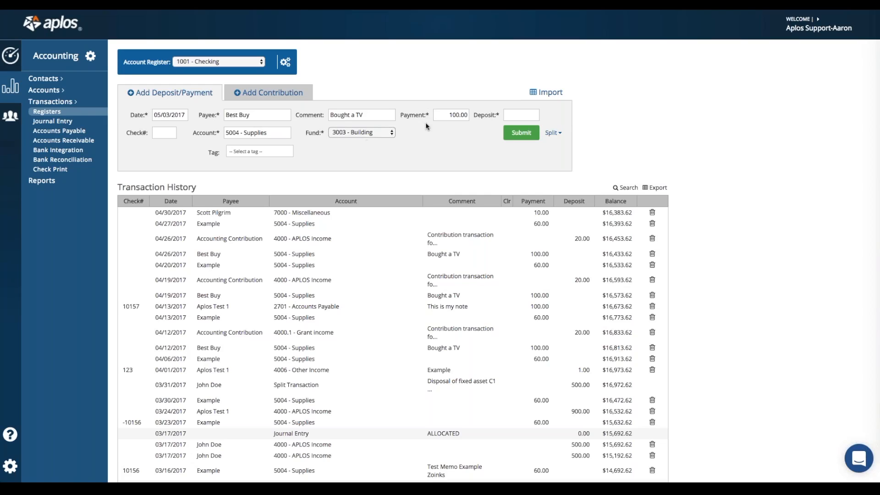
{"action": "left_click", "coordinate": [230, 153]}
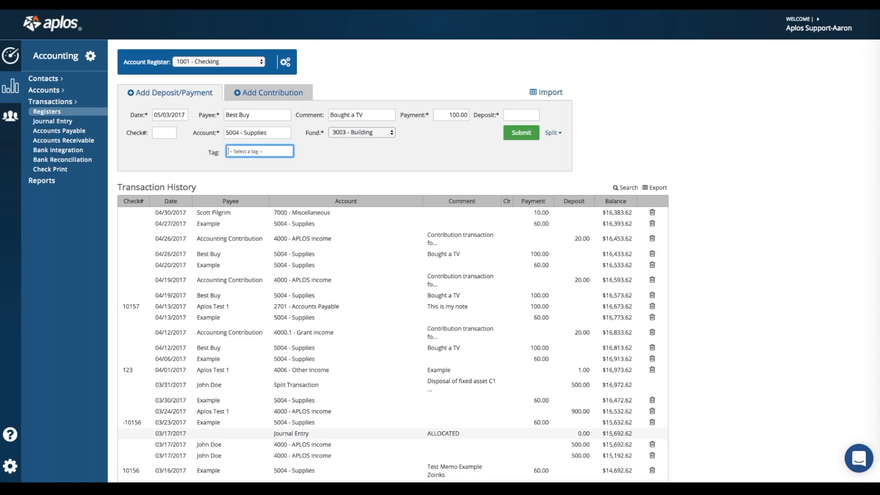
{"action": "left_click", "coordinate": [287, 164]}
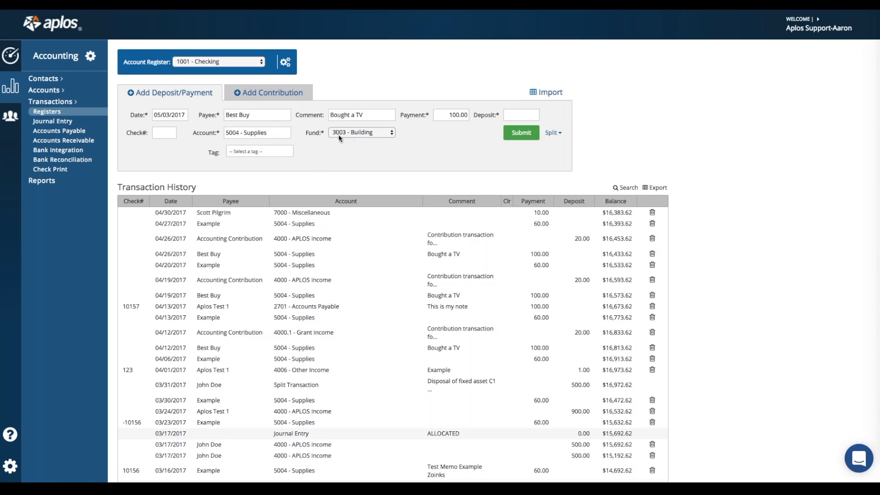
{"action": "left_click", "coordinate": [520, 135]}
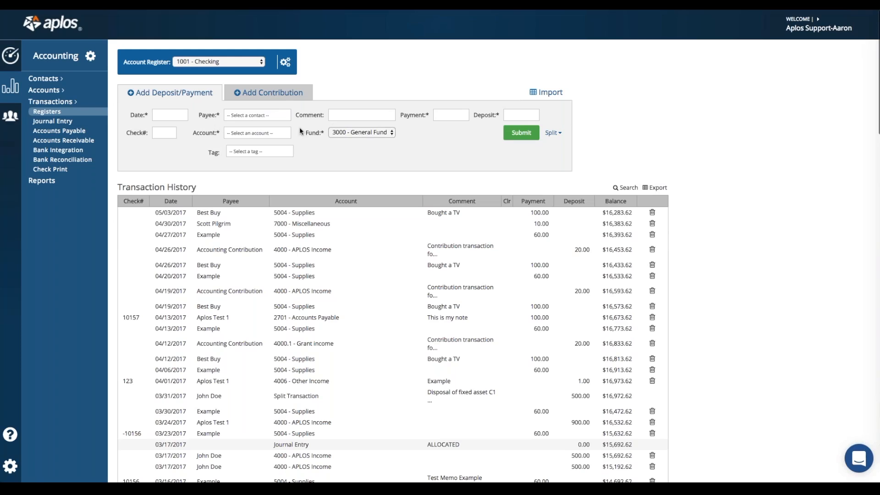
Step: Try out the split transaction form by adding a second split row, and cancel the entry
{"action": "left_click", "coordinate": [552, 133]}
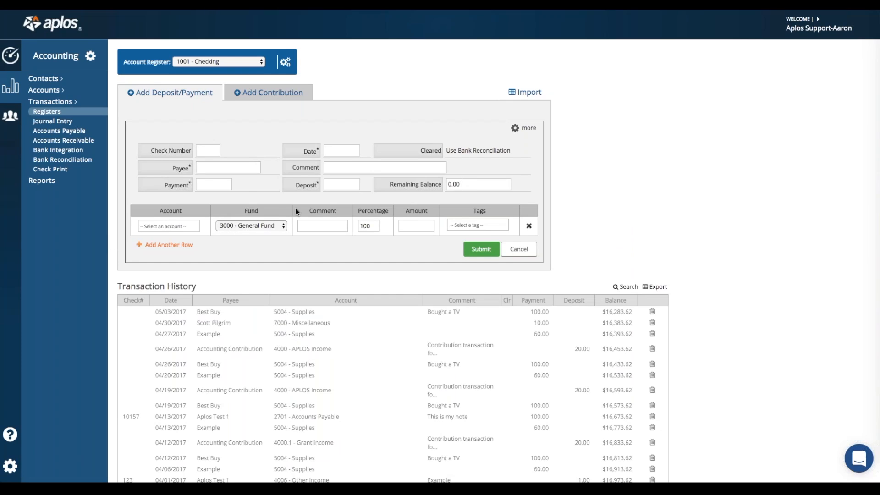
{"action": "left_click", "coordinate": [520, 249]}
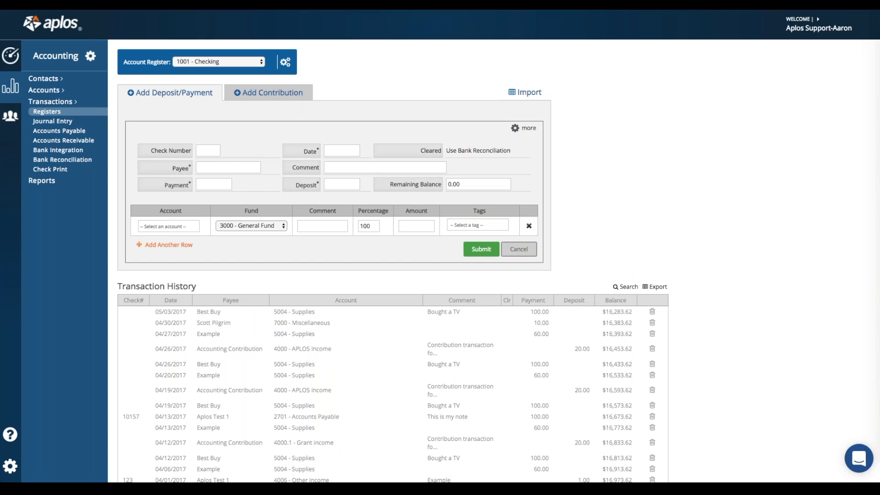
{"action": "left_click", "coordinate": [553, 134]}
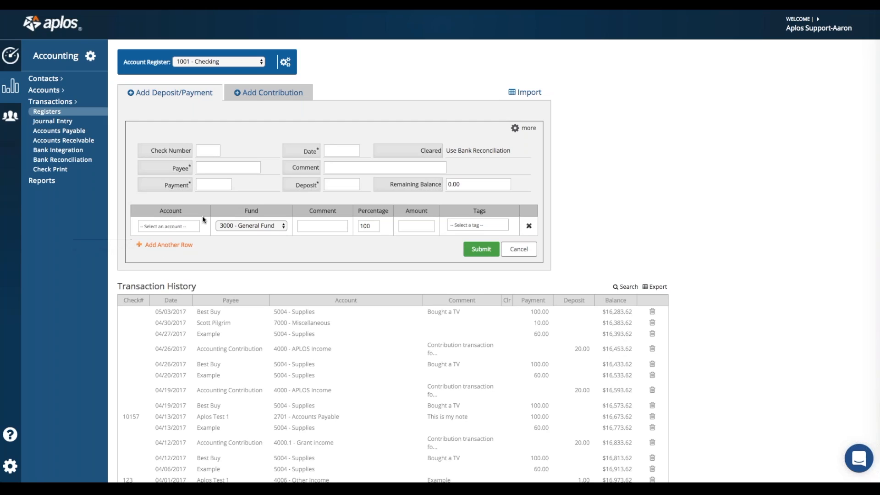
{"action": "left_click", "coordinate": [161, 245]}
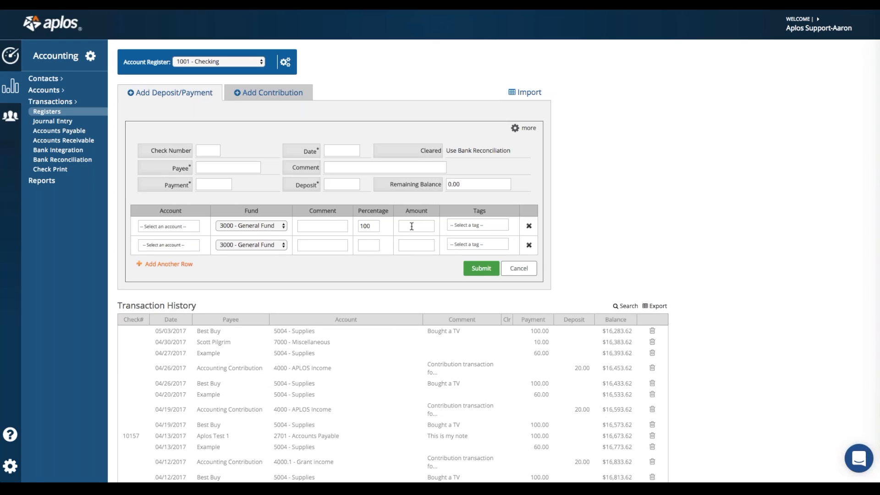
{"action": "left_click", "coordinate": [518, 269]}
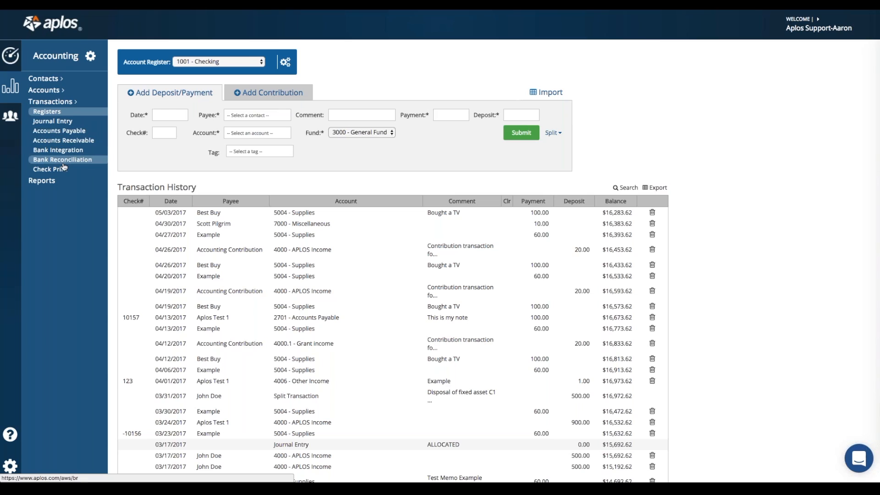
Step: View the Journal Entry page and return to the checking account register
{"action": "scroll", "coordinate": [50, 169], "scroll_direction": "down", "scroll_amount": 1}
{"action": "scroll", "coordinate": [50, 169], "scroll_direction": "up", "scroll_amount": 1}
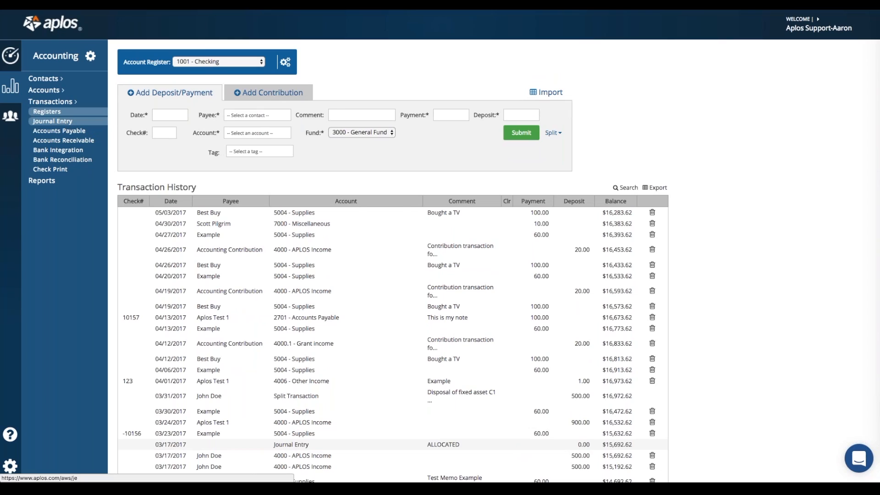
{"action": "left_click", "coordinate": [53, 121]}
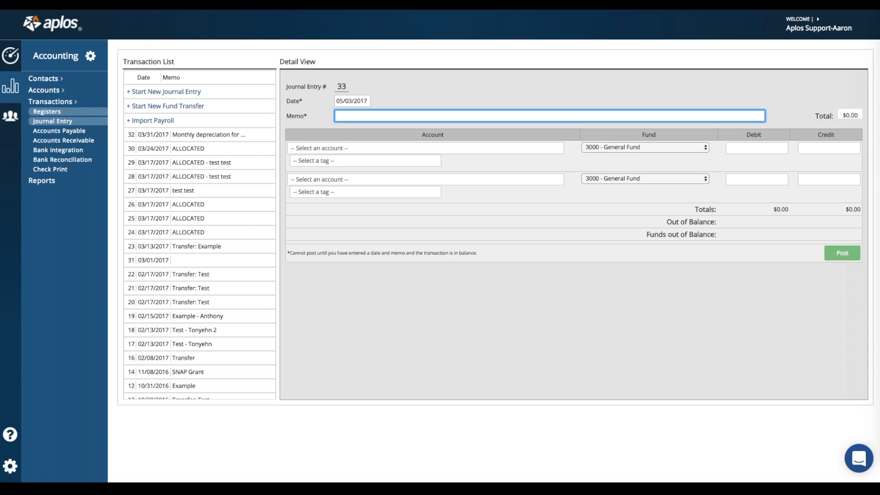
{"action": "left_click", "coordinate": [46, 112]}
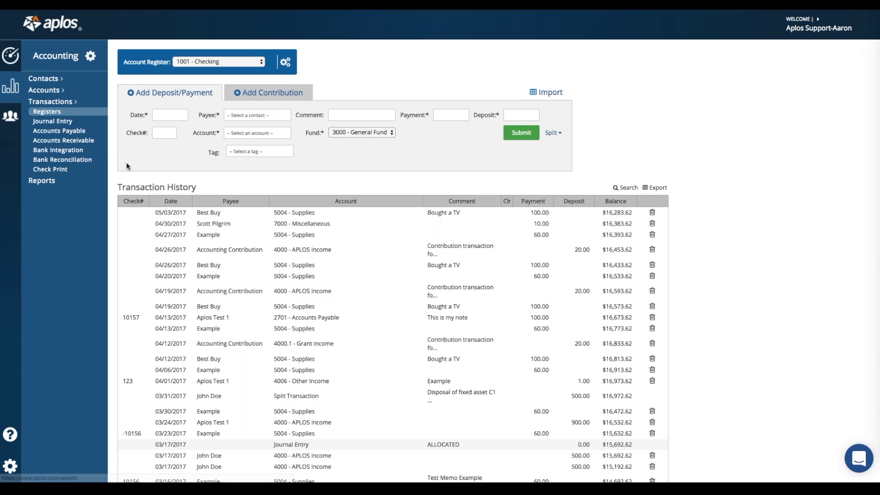
{"action": "left_click", "coordinate": [59, 169]}
{"action": "left_click", "coordinate": [75, 105]}
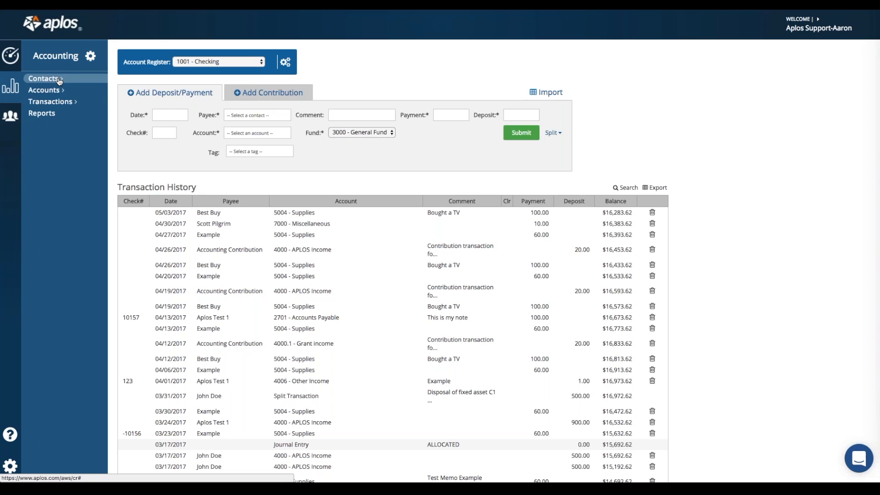
Step: View the Contact List and 1099s pages of the contacts section, looking through the listed contacts
{"action": "left_click", "coordinate": [60, 81]}
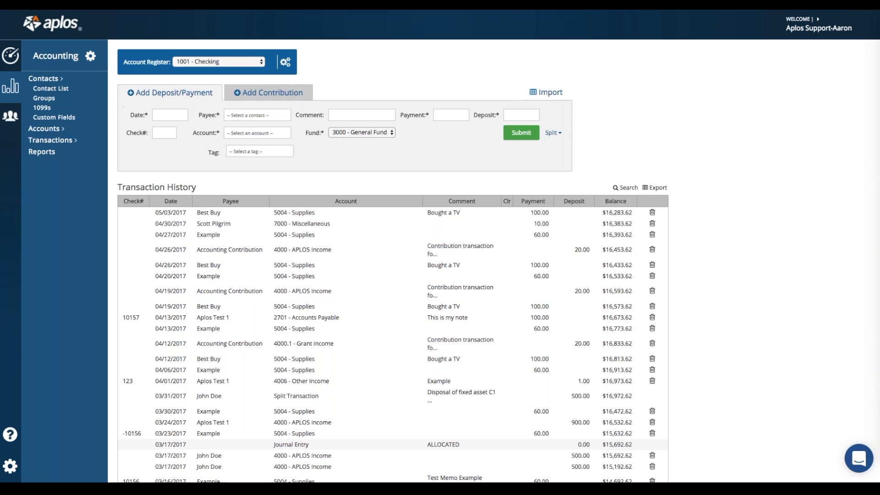
{"action": "left_click", "coordinate": [65, 90]}
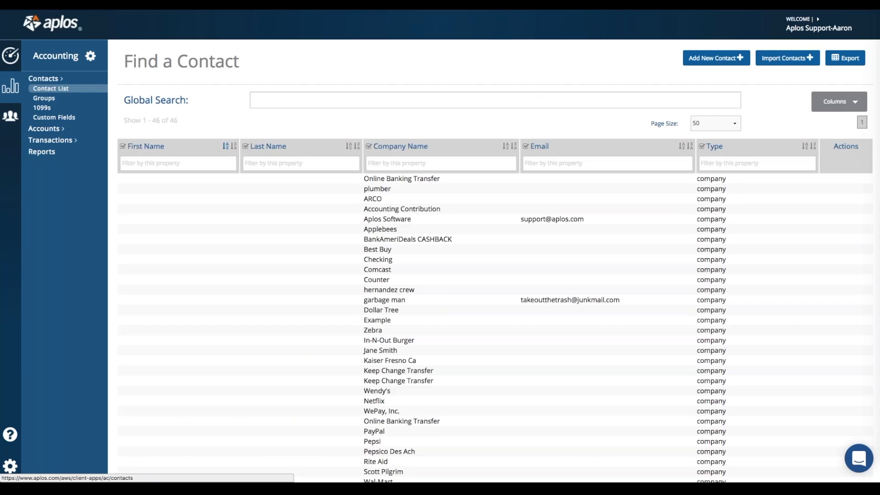
{"action": "scroll", "coordinate": [494, 160], "scroll_direction": "down", "scroll_amount": 4}
{"action": "scroll", "coordinate": [495, 163], "scroll_direction": "down", "scroll_amount": 2}
{"action": "scroll", "coordinate": [495, 163], "scroll_direction": "up", "scroll_amount": 6}
{"action": "scroll", "coordinate": [391, 170], "scroll_direction": "up", "scroll_amount": 1}
{"action": "left_click", "coordinate": [55, 100]}
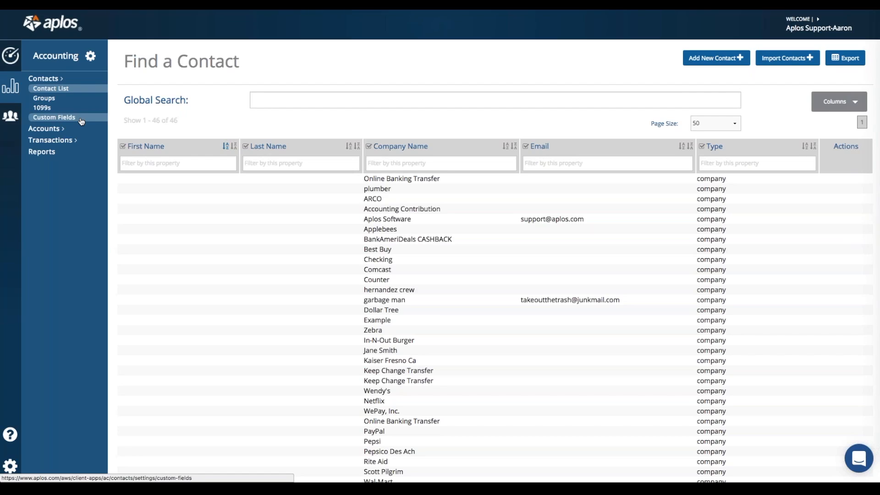
{"action": "left_click", "coordinate": [53, 112]}
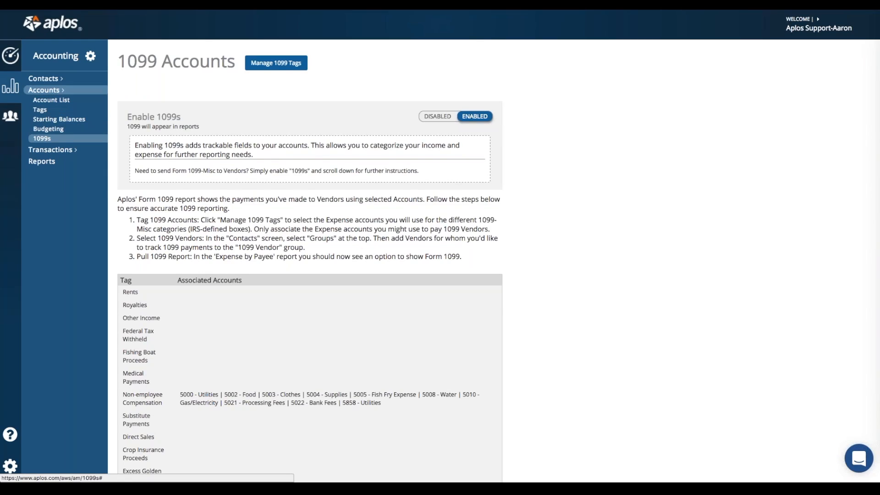
{"action": "left_click", "coordinate": [55, 78]}
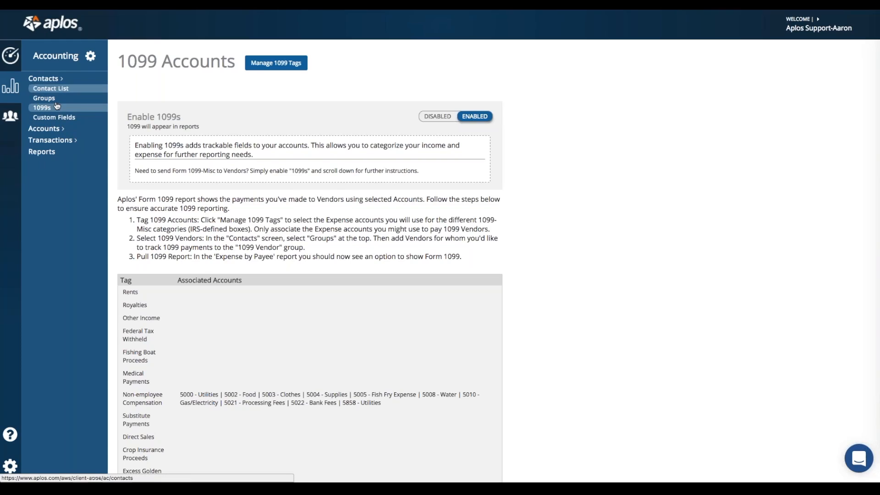
Step: Browse the accounting Reports page, open the favorite Income Statement report, and set its period to Last Month
{"action": "left_click", "coordinate": [44, 152]}
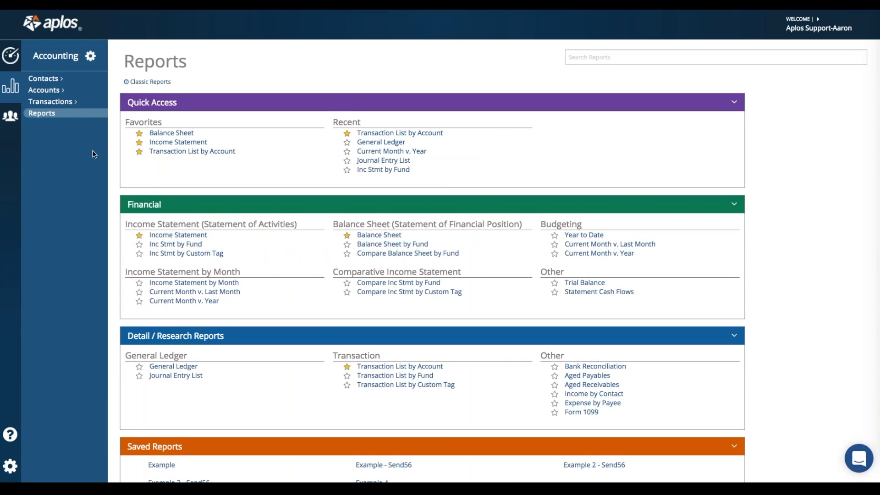
{"action": "scroll", "coordinate": [143, 156], "scroll_direction": "down", "scroll_amount": 2}
{"action": "scroll", "coordinate": [145, 155], "scroll_direction": "up", "scroll_amount": 2}
{"action": "left_click", "coordinate": [184, 145]}
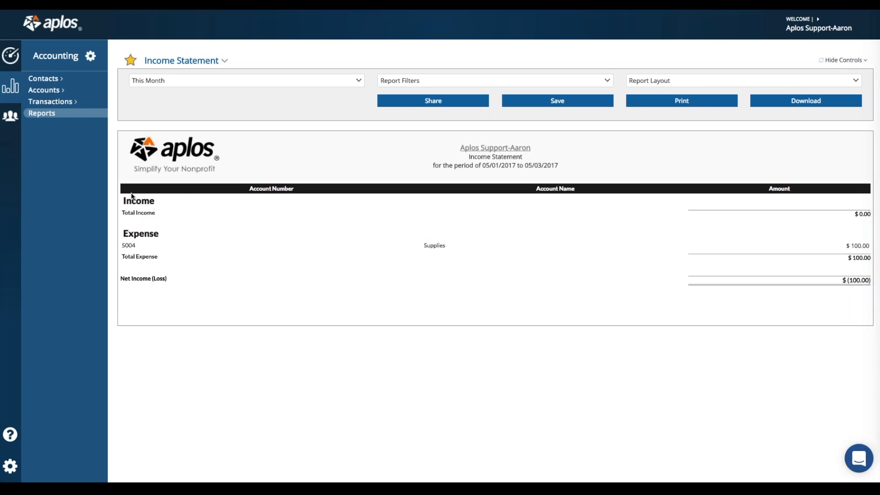
{"action": "left_click", "coordinate": [188, 86]}
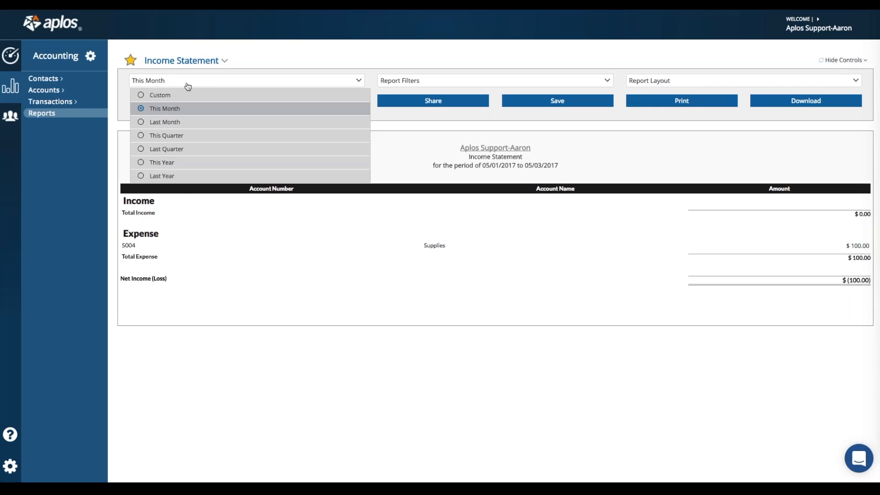
{"action": "left_click", "coordinate": [188, 122]}
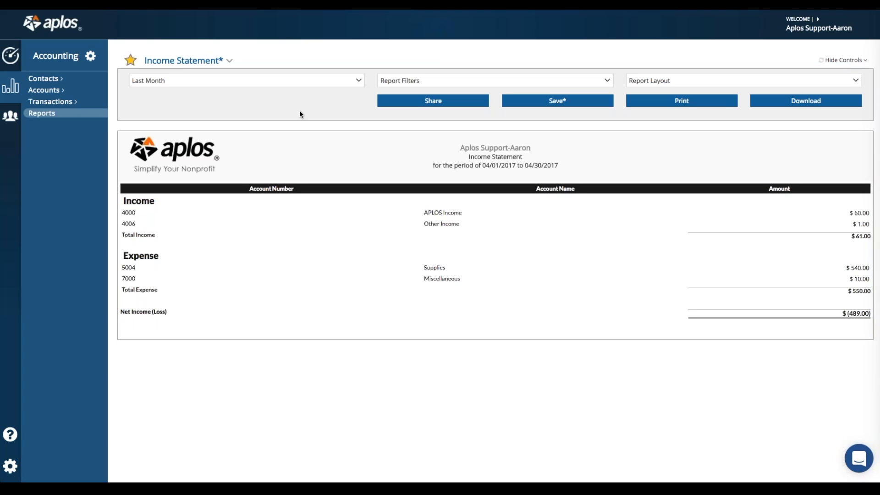
Step: View the Custom date range fields and the Share form of the income statement, cancelling each one
{"action": "left_click", "coordinate": [355, 83]}
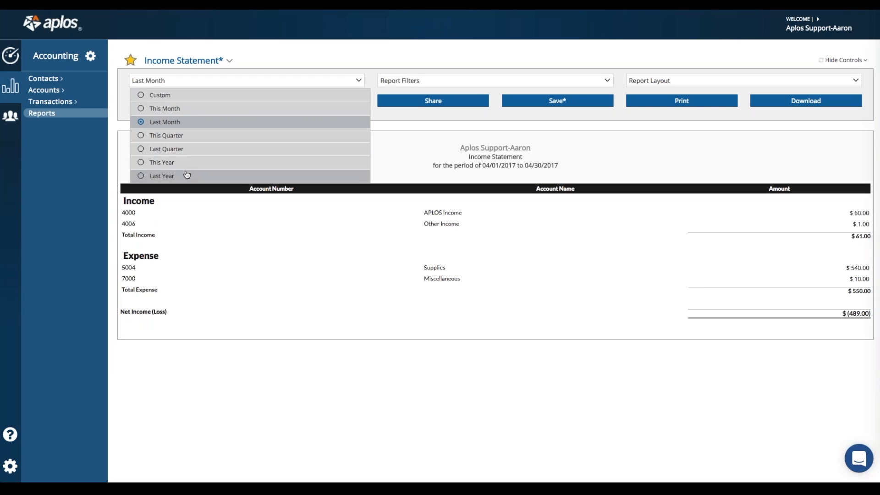
{"action": "left_click", "coordinate": [172, 96]}
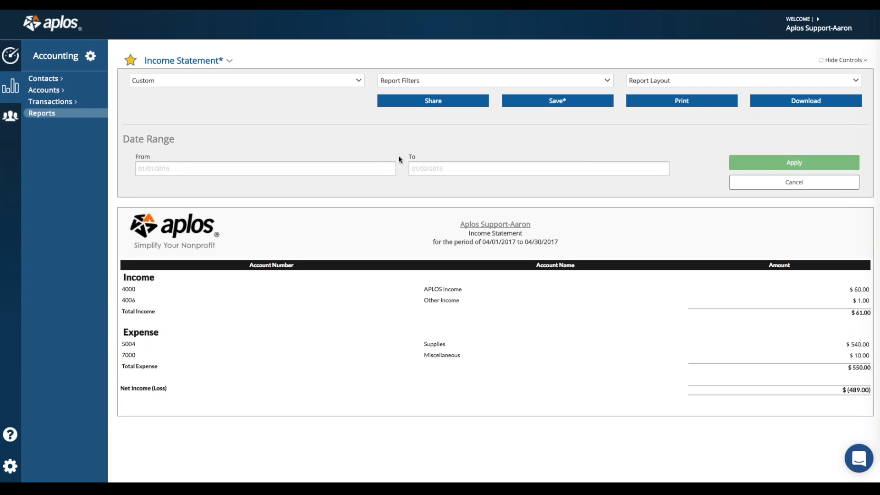
{"action": "left_click", "coordinate": [784, 184]}
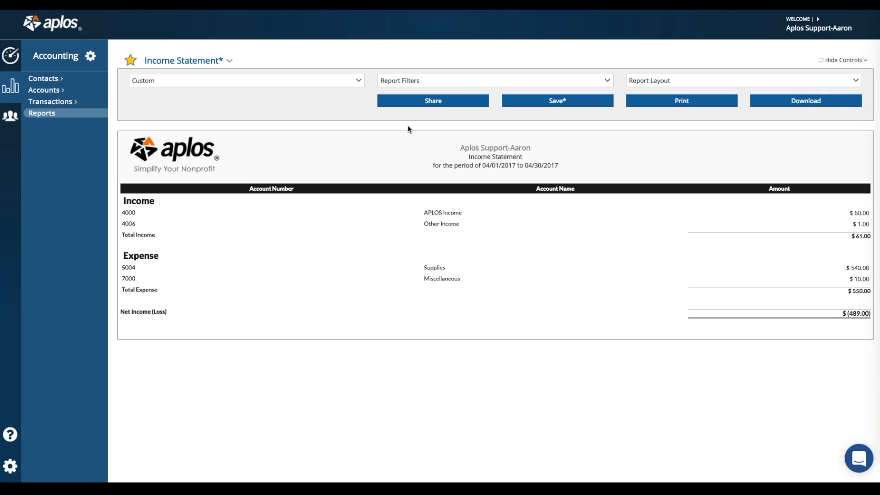
{"action": "left_click", "coordinate": [393, 105]}
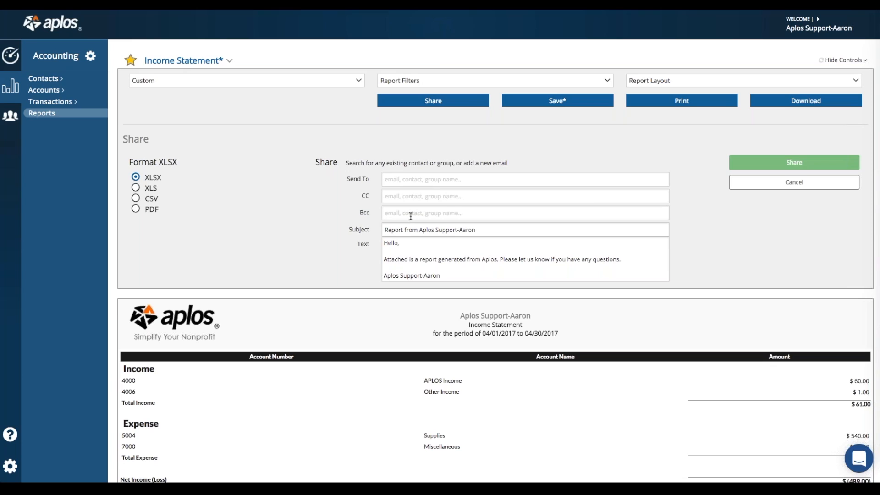
{"action": "left_click", "coordinate": [746, 188]}
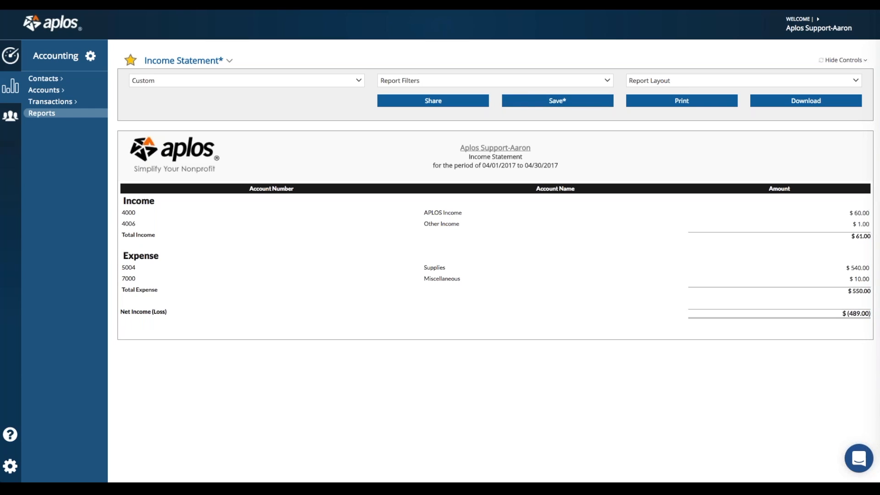
Step: Return to the Reports page and look through the report categories down to Saved Reports
{"action": "left_click", "coordinate": [87, 123]}
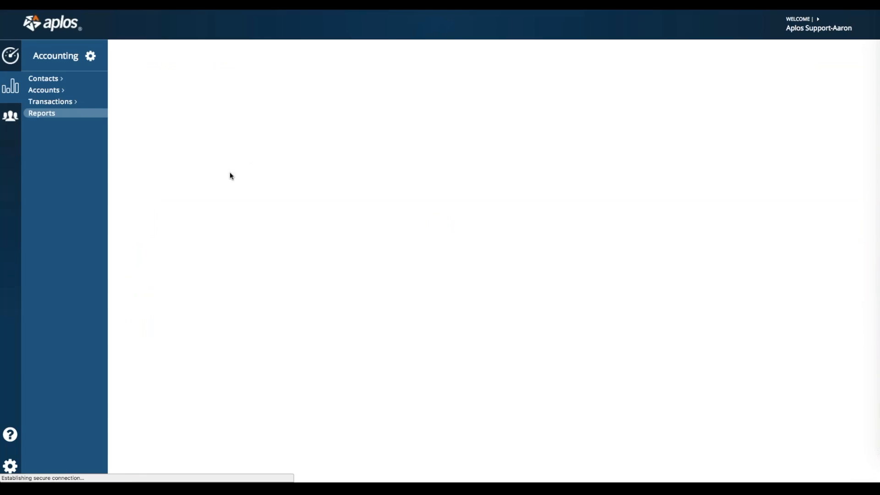
{"action": "scroll", "coordinate": [236, 183], "scroll_direction": "down", "scroll_amount": 2}
{"action": "scroll", "coordinate": [236, 186], "scroll_direction": "down", "scroll_amount": 1}
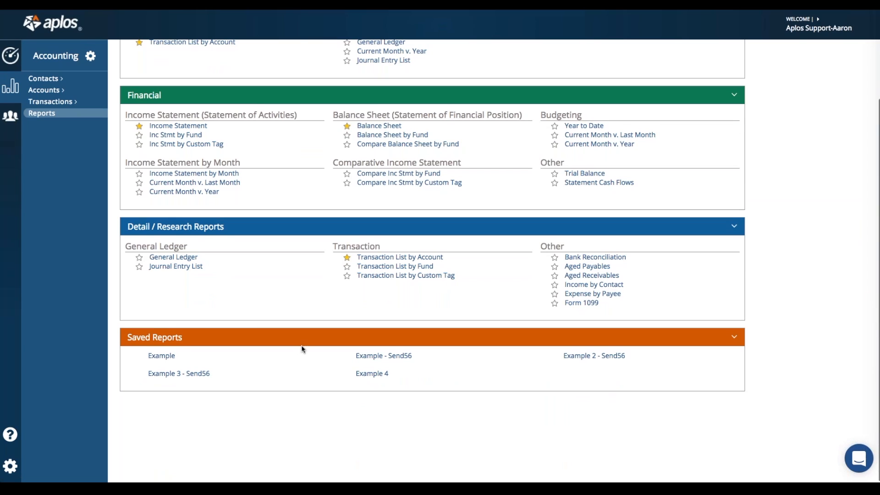
{"action": "scroll", "coordinate": [122, 140], "scroll_direction": "up", "scroll_amount": 3}
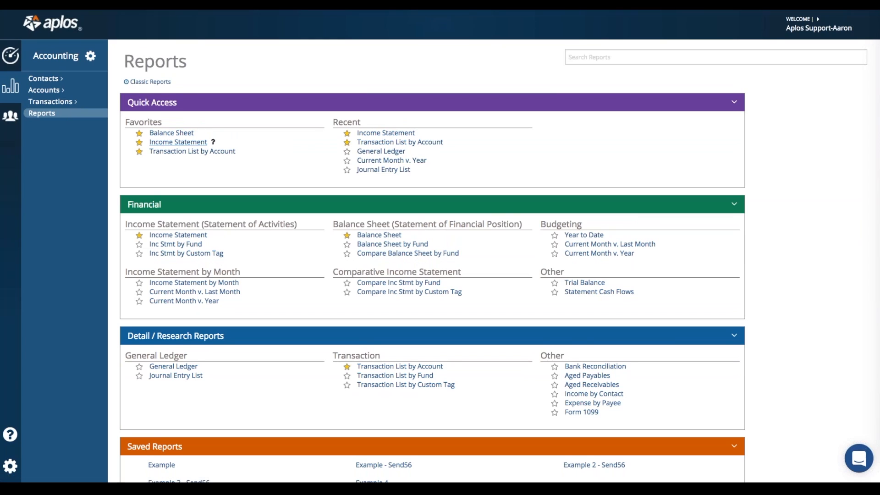
Step: Reopen the favorite Income Statement report, check its download option, and return to the Reports page
{"action": "left_click", "coordinate": [204, 143]}
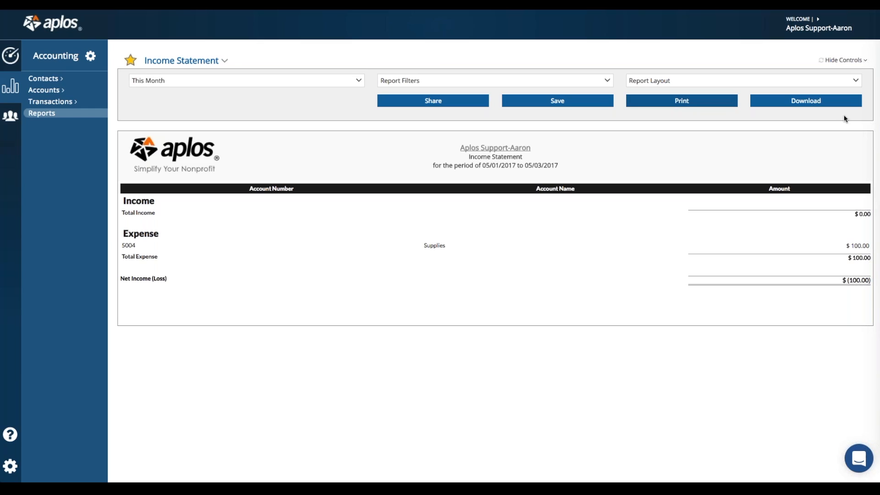
{"action": "left_click", "coordinate": [777, 105]}
{"action": "left_click", "coordinate": [61, 114]}
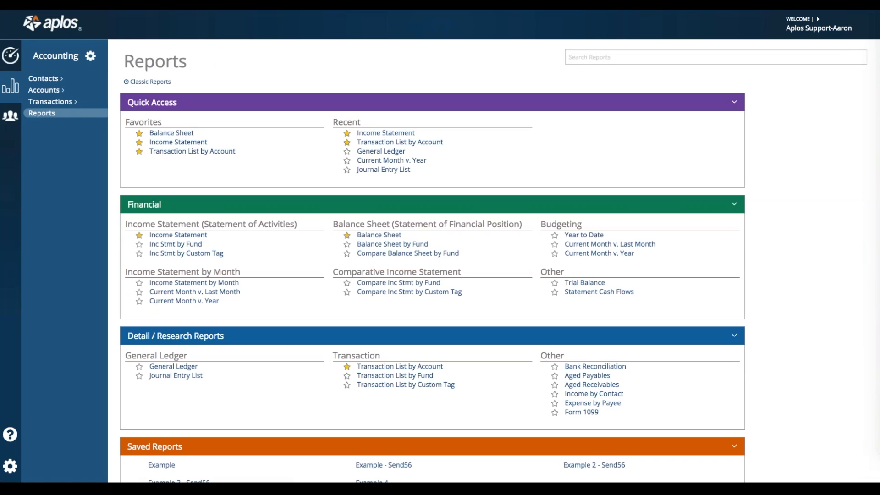
Step: Open the favorite Balance Sheet report and review its assets, liabilities, and equity sections
{"action": "left_click", "coordinate": [176, 133]}
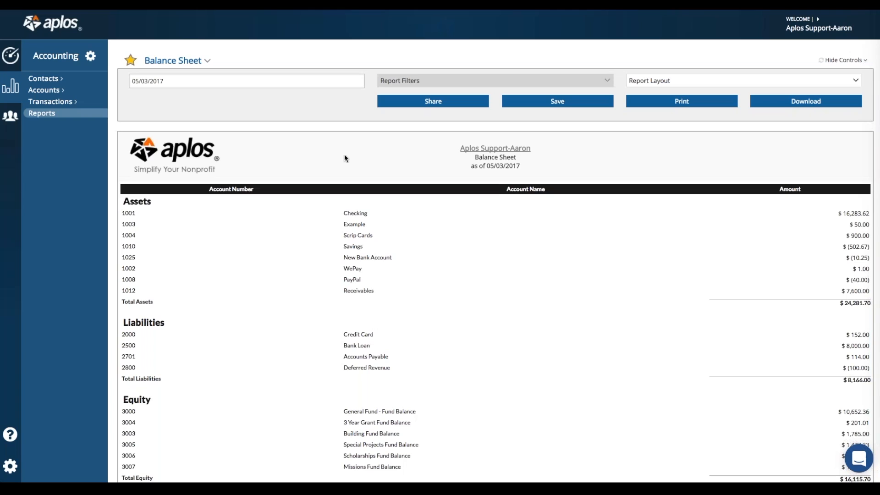
{"action": "scroll", "coordinate": [345, 155], "scroll_direction": "down", "scroll_amount": 2}
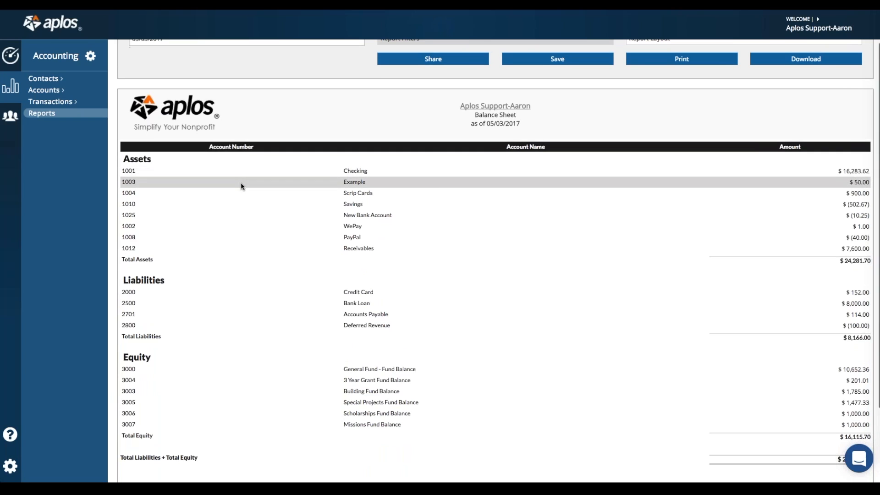
{"action": "scroll", "coordinate": [243, 206], "scroll_direction": "down", "scroll_amount": 3}
{"action": "scroll", "coordinate": [597, 329], "scroll_direction": "up", "scroll_amount": 2}
{"action": "scroll", "coordinate": [597, 328], "scroll_direction": "up", "scroll_amount": 3}
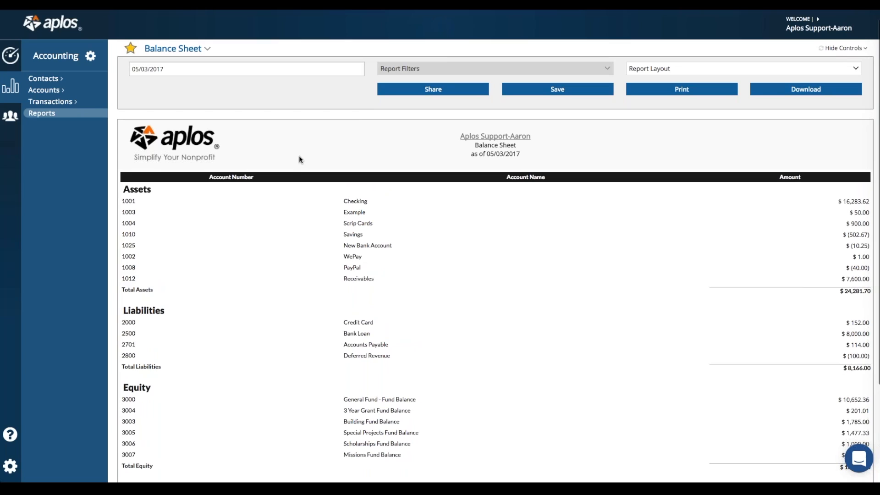
Step: View the balance sheet's date calendar, close it with the same date, and look over the report again
{"action": "left_click", "coordinate": [169, 70]}
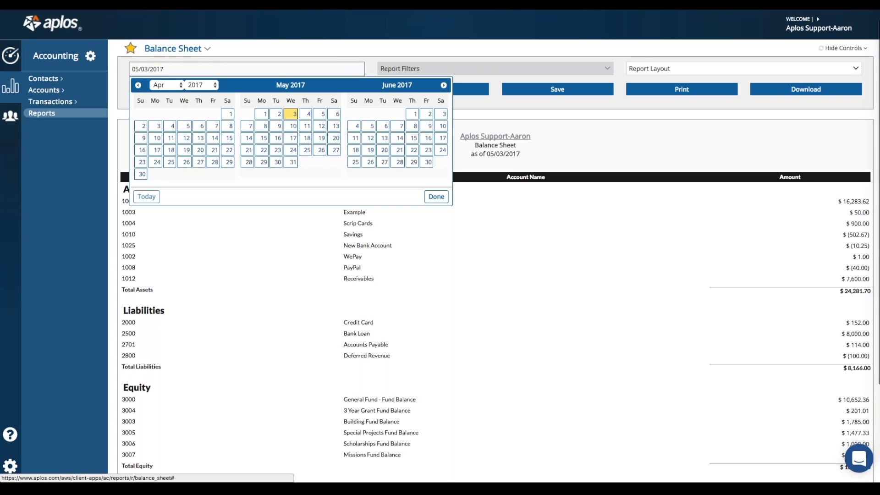
{"action": "left_click", "coordinate": [436, 196]}
{"action": "scroll", "coordinate": [464, 173], "scroll_direction": "down", "scroll_amount": 2}
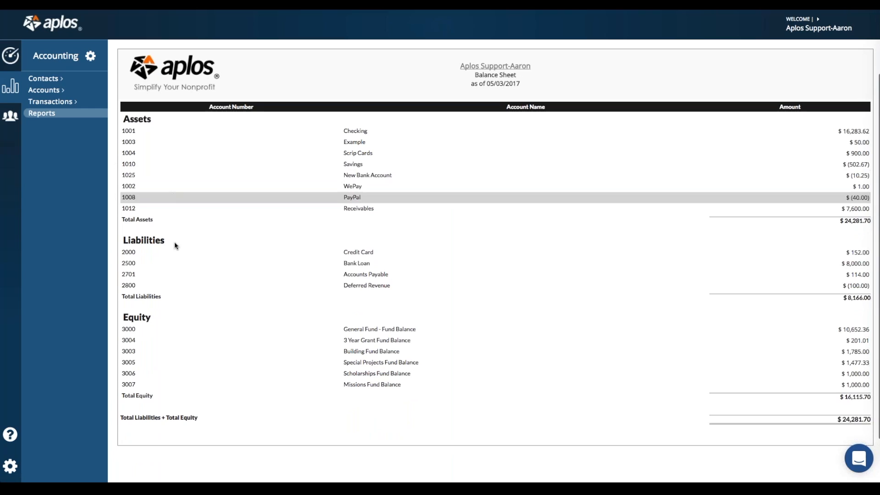
{"action": "scroll", "coordinate": [571, 289], "scroll_direction": "up", "scroll_amount": 2}
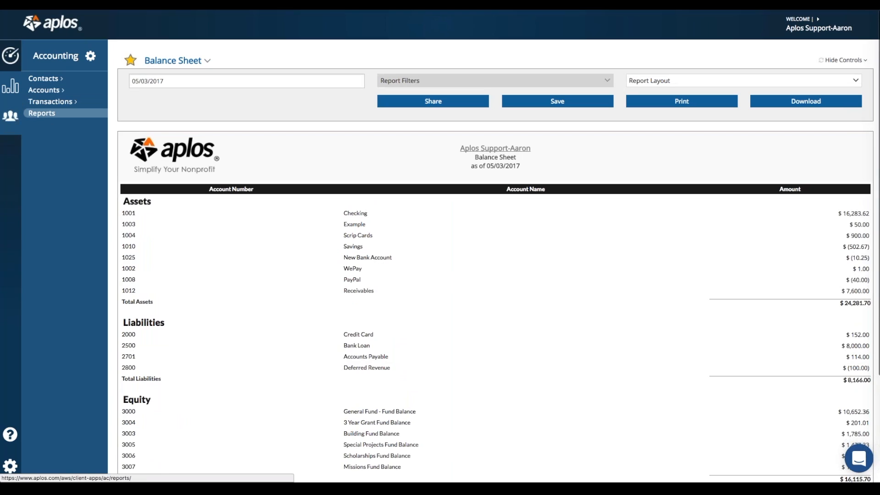
Step: Open the accounting Advanced Settings and look through the optional features from Accounts Payable to Check Printing
{"action": "left_click", "coordinate": [89, 57]}
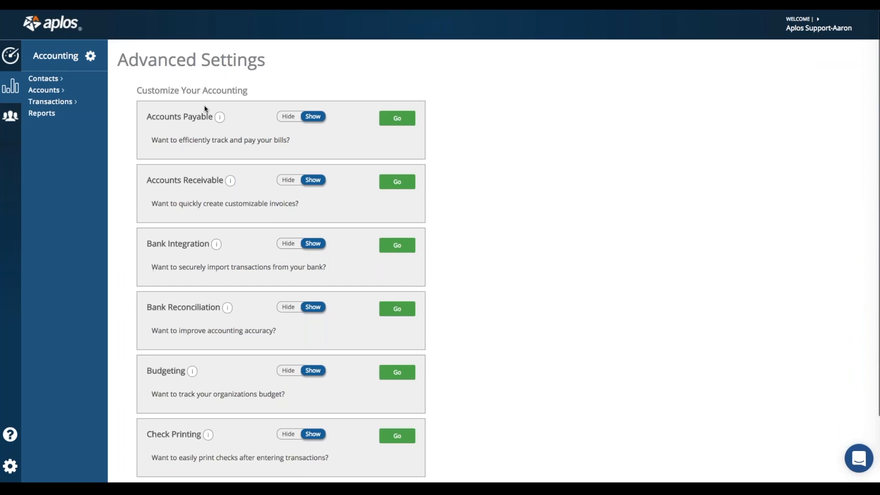
{"action": "scroll", "coordinate": [207, 110], "scroll_direction": "down", "scroll_amount": 1}
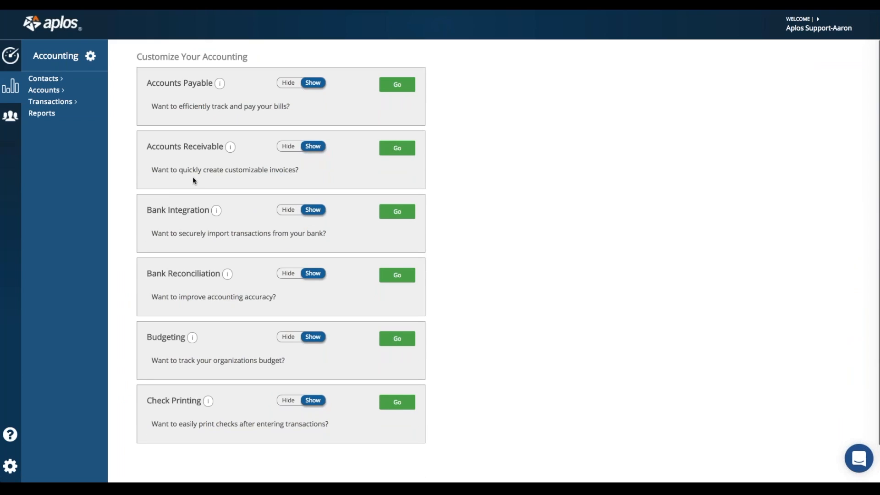
{"action": "scroll", "coordinate": [229, 179], "scroll_direction": "up", "scroll_amount": 1}
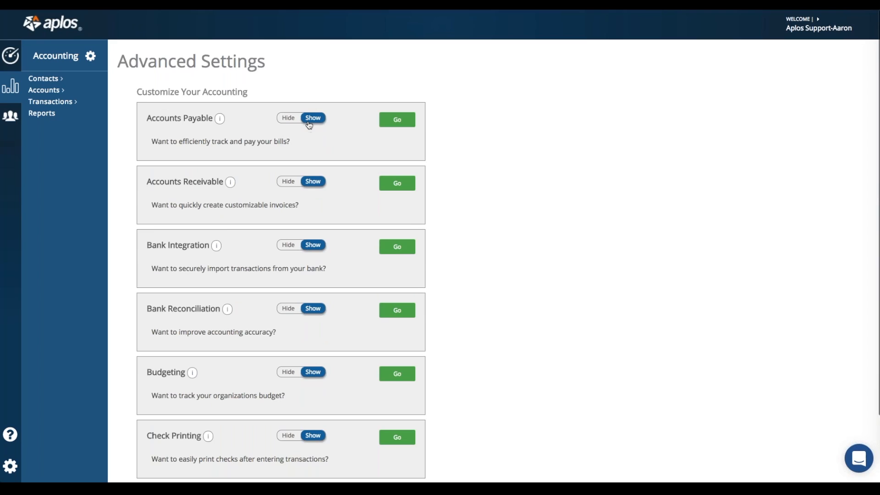
{"action": "scroll", "coordinate": [309, 133], "scroll_direction": "down", "scroll_amount": 2}
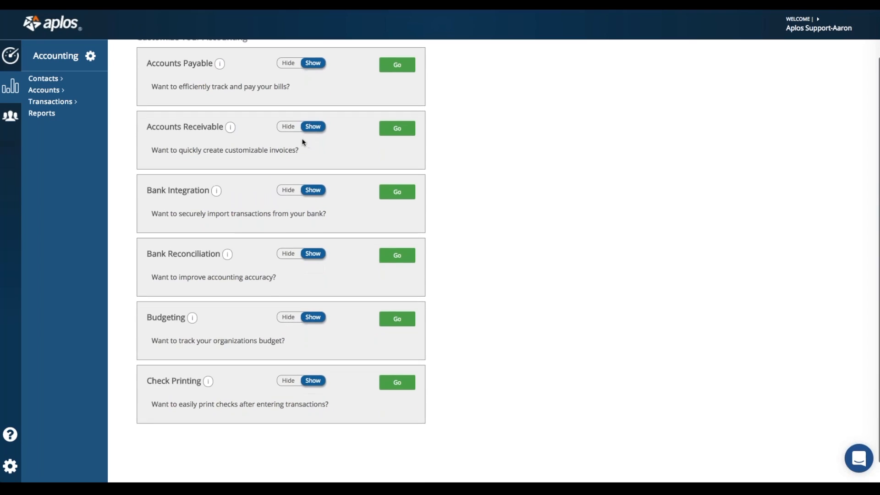
{"action": "scroll", "coordinate": [303, 159], "scroll_direction": "up", "scroll_amount": 1}
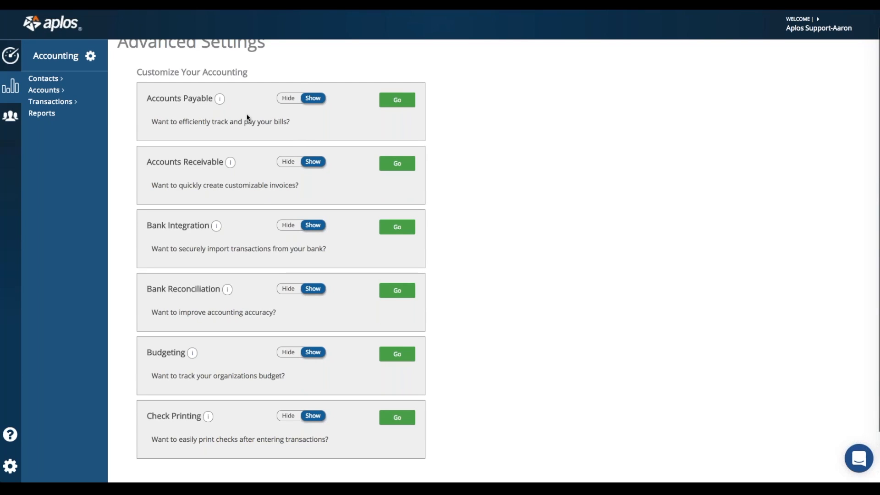
{"action": "scroll", "coordinate": [249, 119], "scroll_direction": "down", "scroll_amount": 2}
{"action": "scroll", "coordinate": [250, 120], "scroll_direction": "up", "scroll_amount": 2}
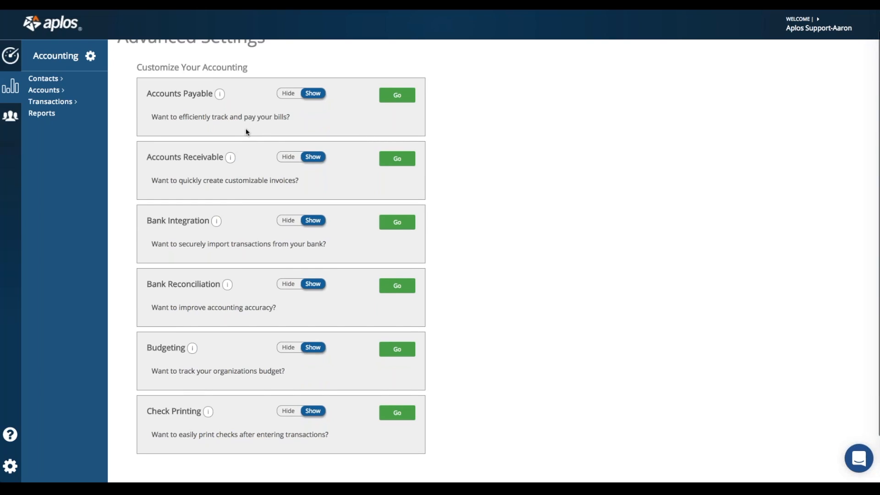
Step: Hide the Accounts Payable feature and set it back to Show
{"action": "left_click", "coordinate": [288, 94]}
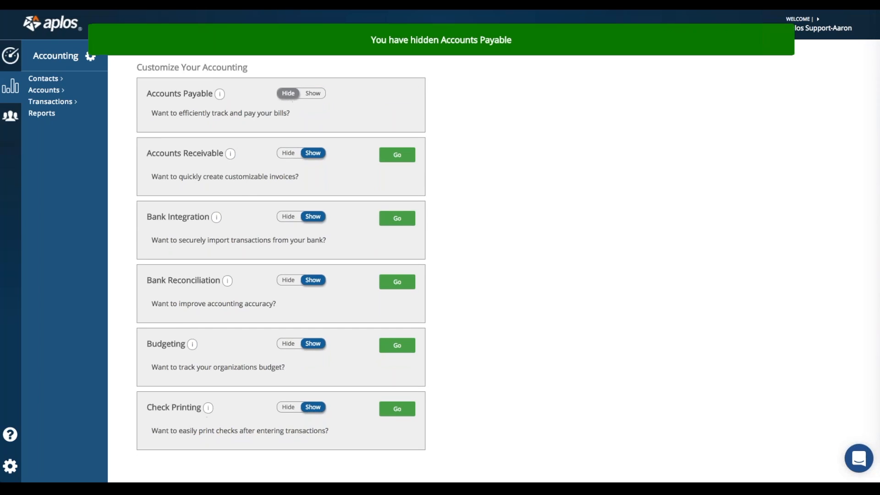
{"action": "left_click", "coordinate": [313, 94]}
{"action": "scroll", "coordinate": [195, 156], "scroll_direction": "up", "scroll_amount": 1}
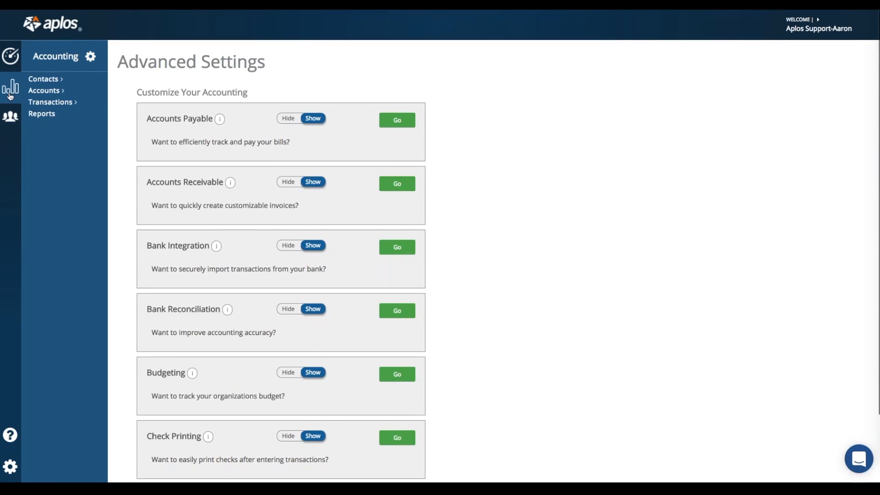
Step: Open the Purposes page from the fundraising section of Donor Management
{"action": "mouse_move", "coordinate": [9, 115]}
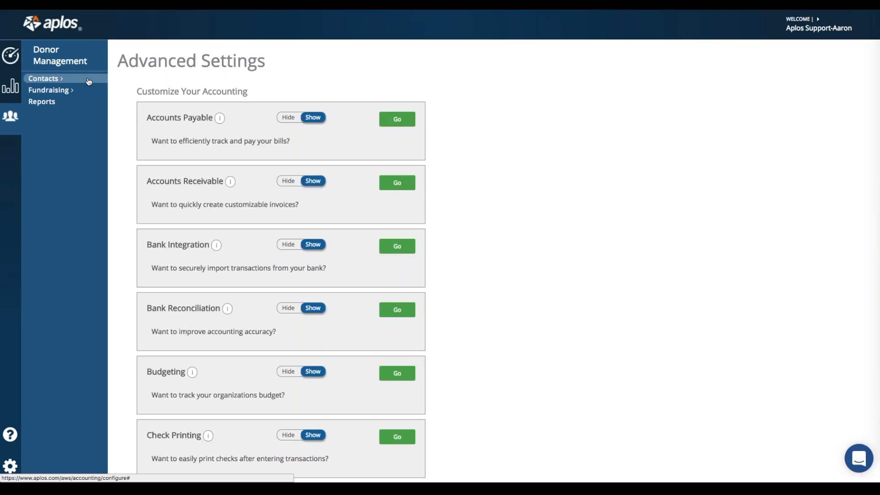
{"action": "left_click", "coordinate": [70, 91]}
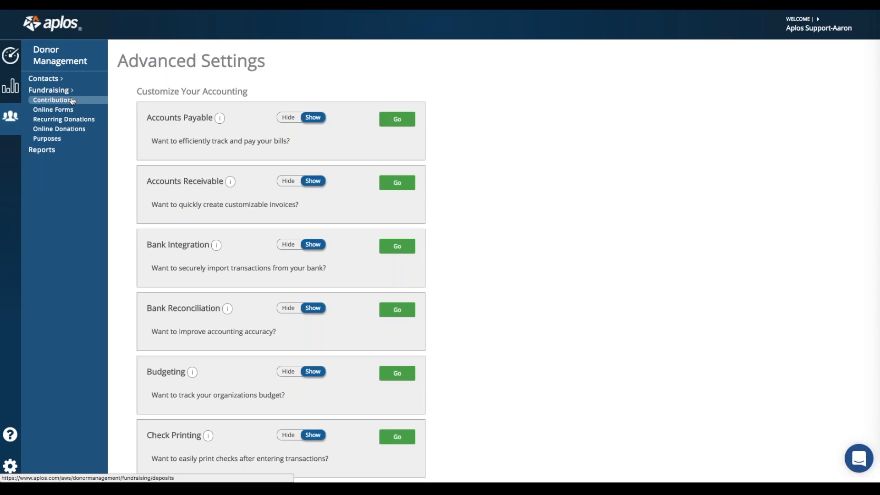
{"action": "left_click", "coordinate": [46, 138]}
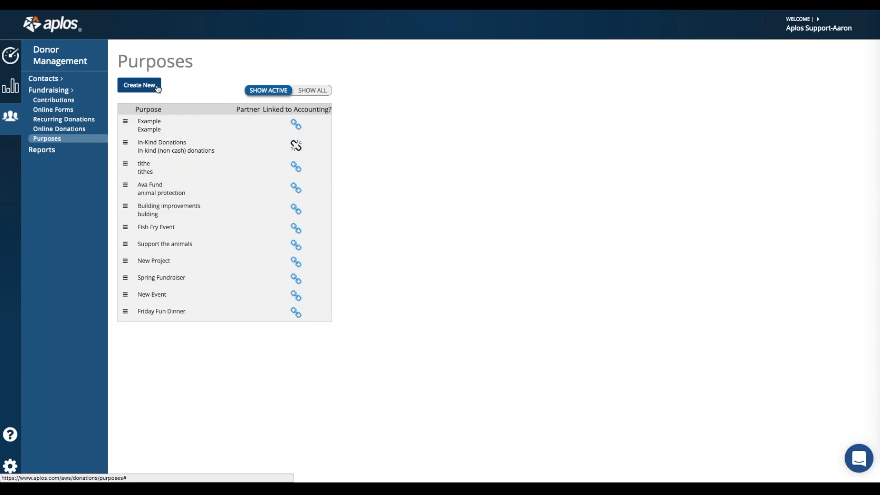
Step: Start a new purpose and name it Spring Dinner
{"action": "left_click", "coordinate": [141, 86]}
{"action": "left_click", "coordinate": [156, 133]}
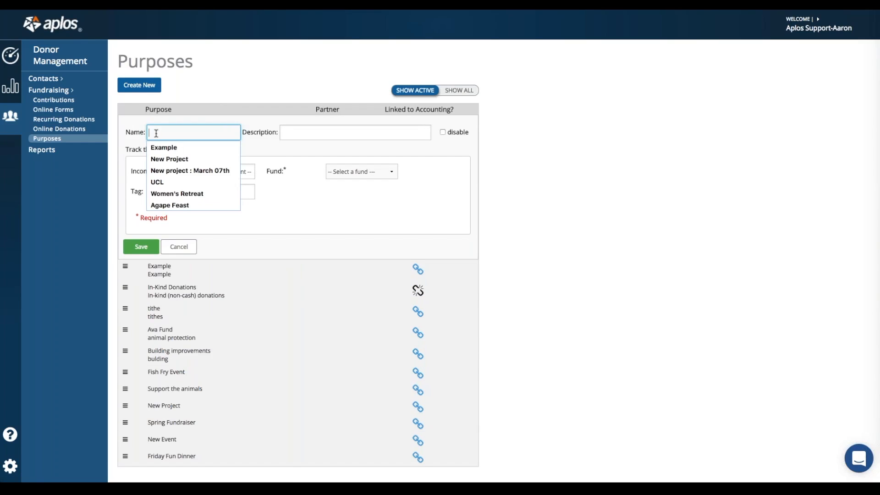
{"action": "type", "text": "Spring "}
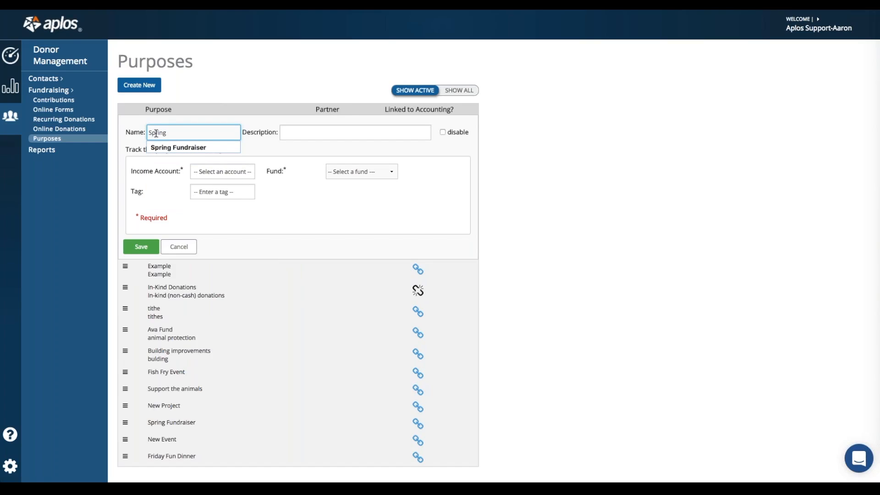
{"action": "type", "text": "Dinner"}
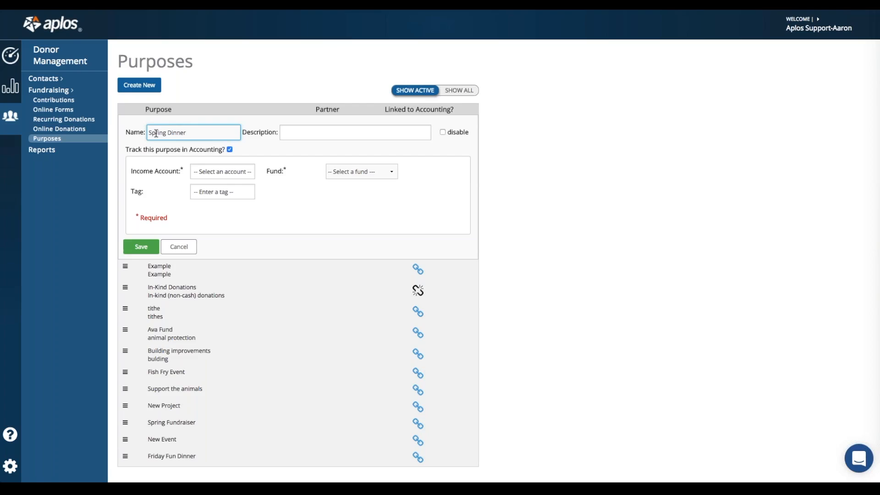
{"action": "scroll", "coordinate": [156, 133], "scroll_direction": "down", "scroll_amount": 1}
{"action": "left_click", "coordinate": [259, 114]}
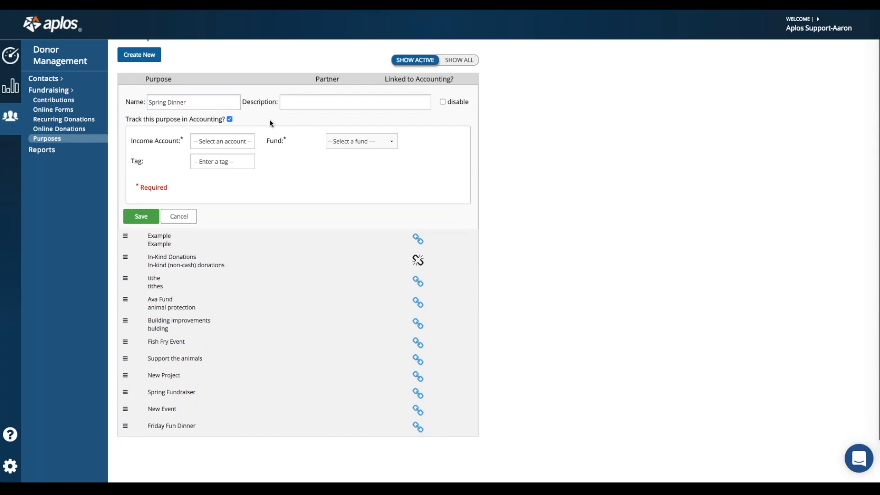
Step: Link the Spring Dinner purpose to income account 4000 - APLOS Income and fund 3000 - General Fund, and save it
{"action": "scroll", "coordinate": [269, 119], "scroll_direction": "up", "scroll_amount": 1}
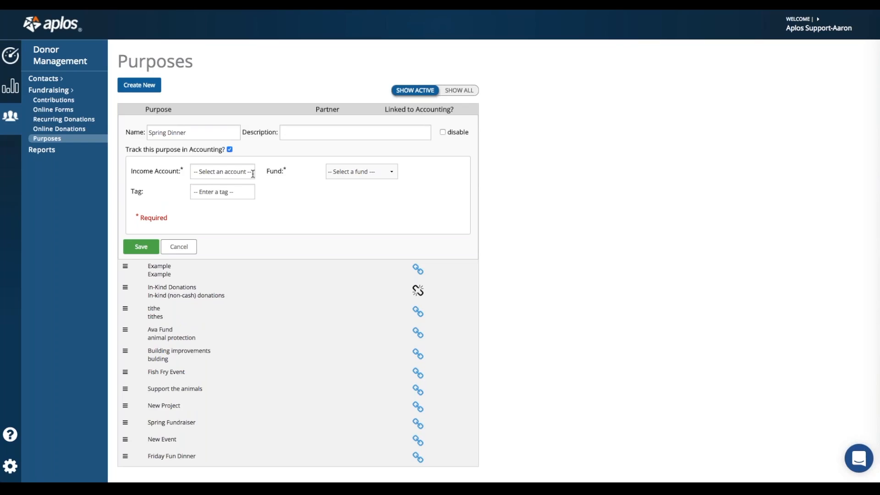
{"action": "left_click", "coordinate": [219, 171]}
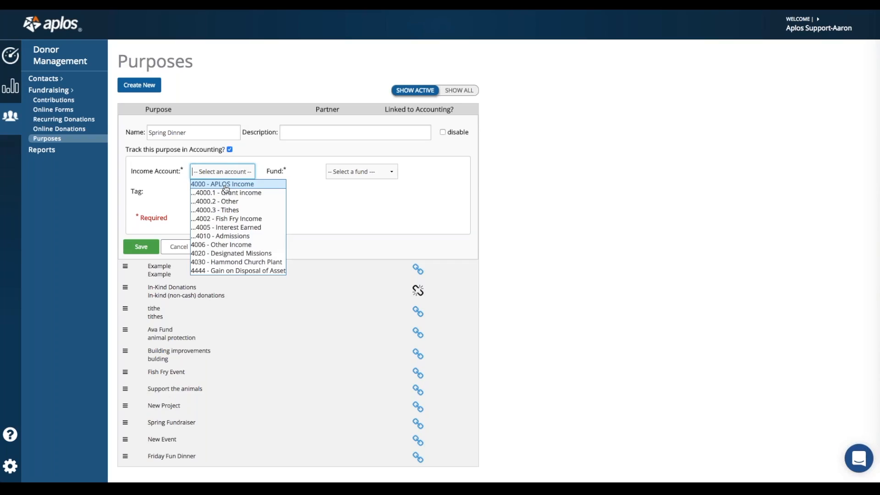
{"action": "left_click", "coordinate": [278, 183]}
{"action": "left_click", "coordinate": [348, 175]}
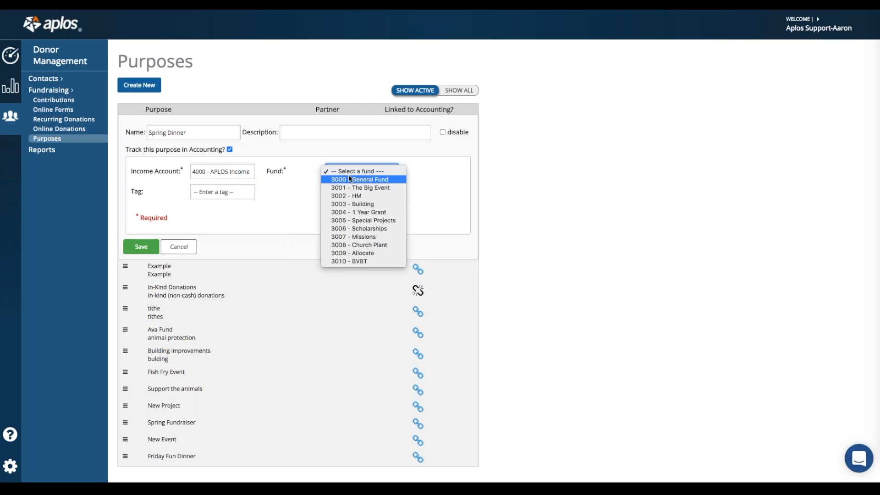
{"action": "left_click", "coordinate": [371, 180]}
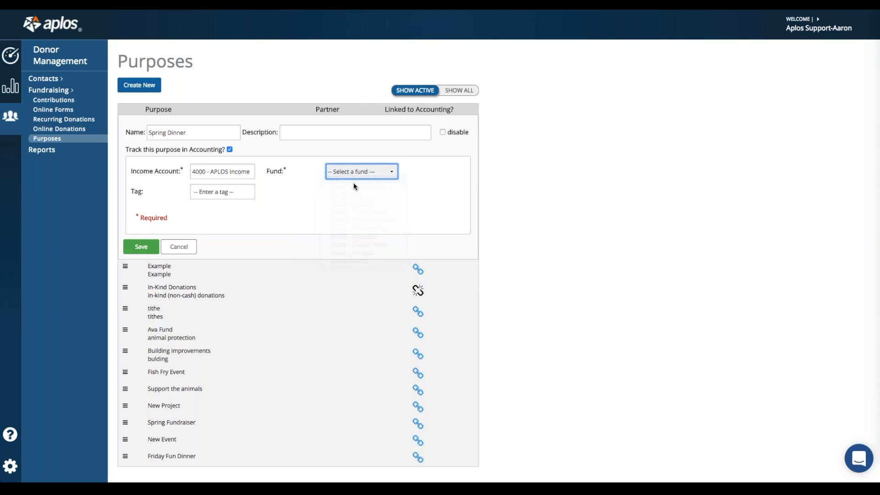
{"action": "left_click", "coordinate": [295, 197]}
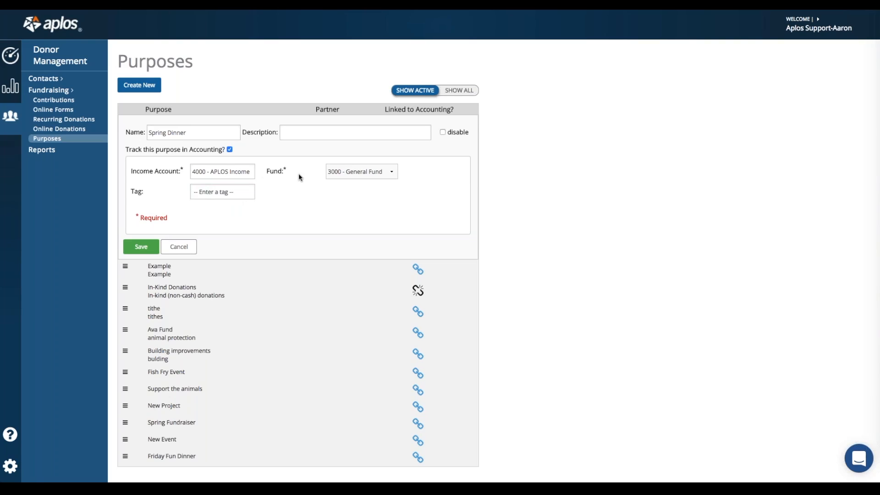
{"action": "left_click", "coordinate": [141, 247]}
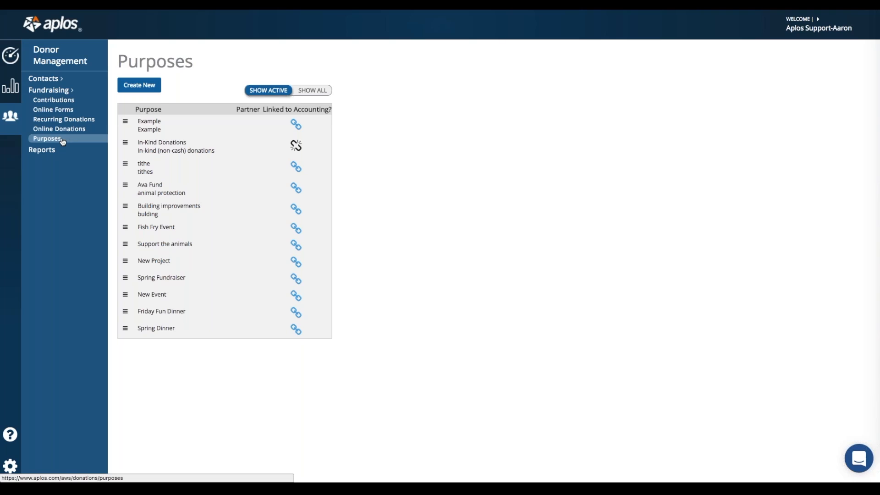
Step: Create a contributions deposit dated 05/03/2017 with the batch name Spring Dinner
{"action": "left_click", "coordinate": [60, 102]}
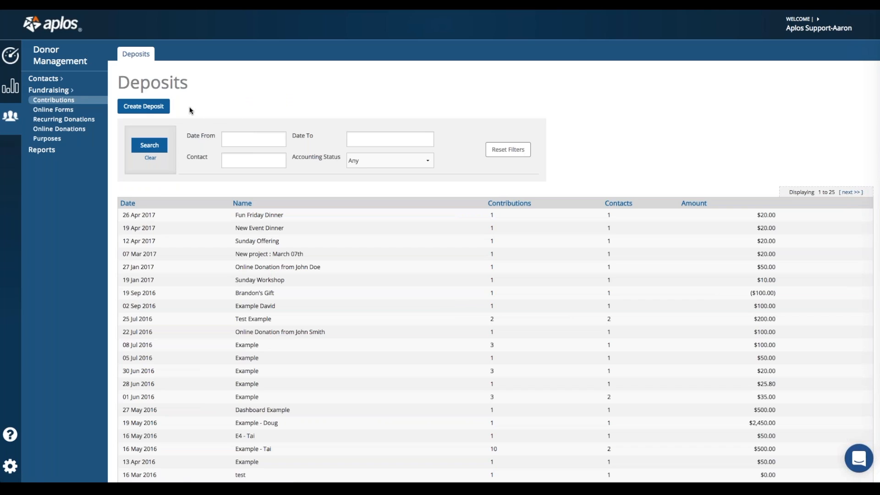
{"action": "left_click", "coordinate": [138, 109]}
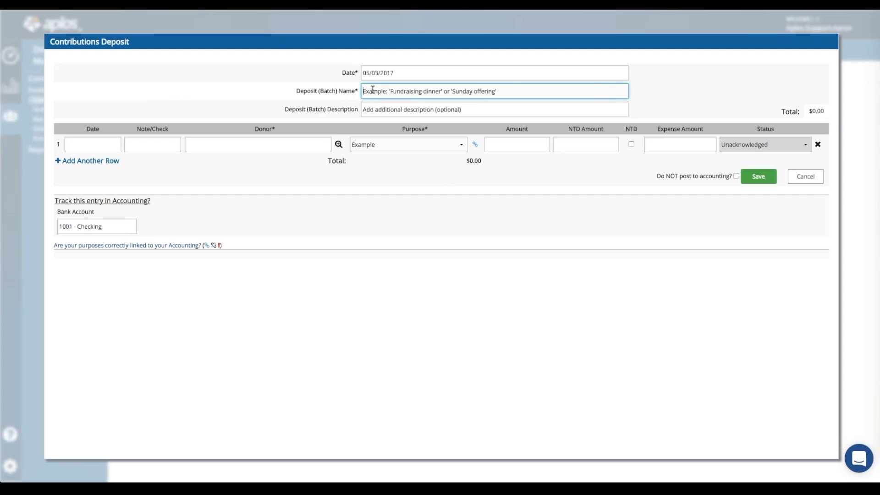
{"action": "left_click", "coordinate": [383, 75]}
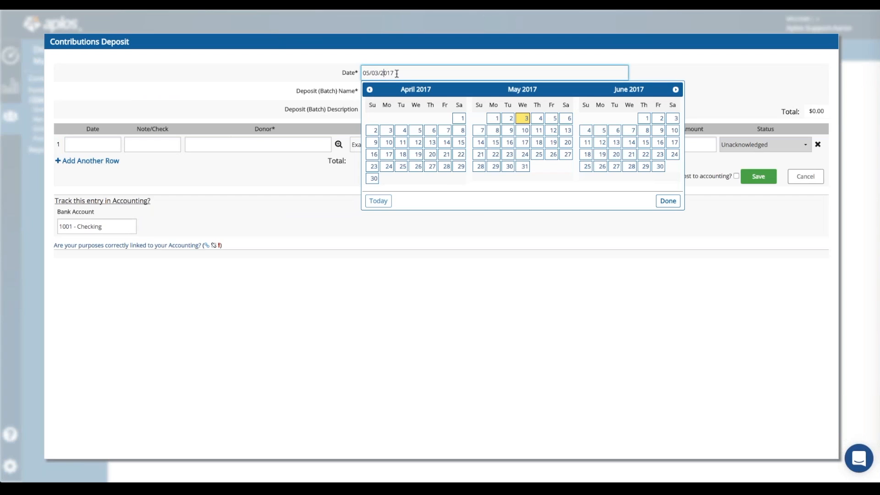
{"action": "left_click", "coordinate": [522, 118]}
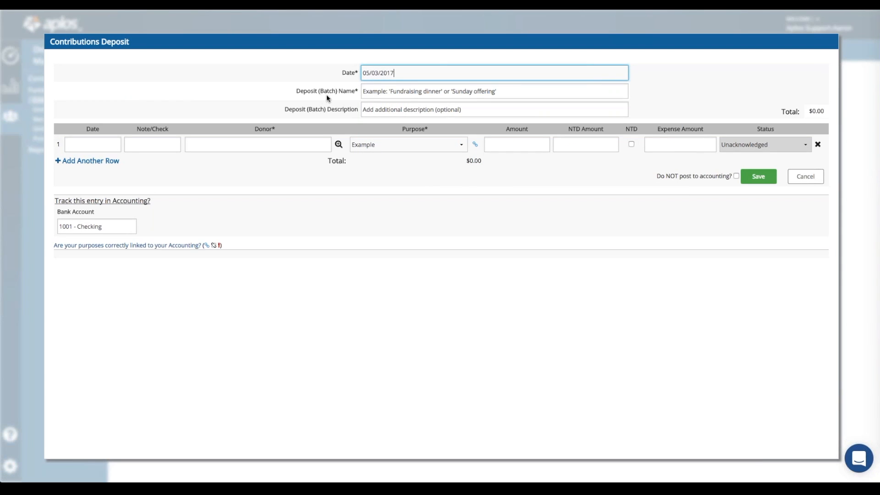
{"action": "left_click", "coordinate": [372, 92]}
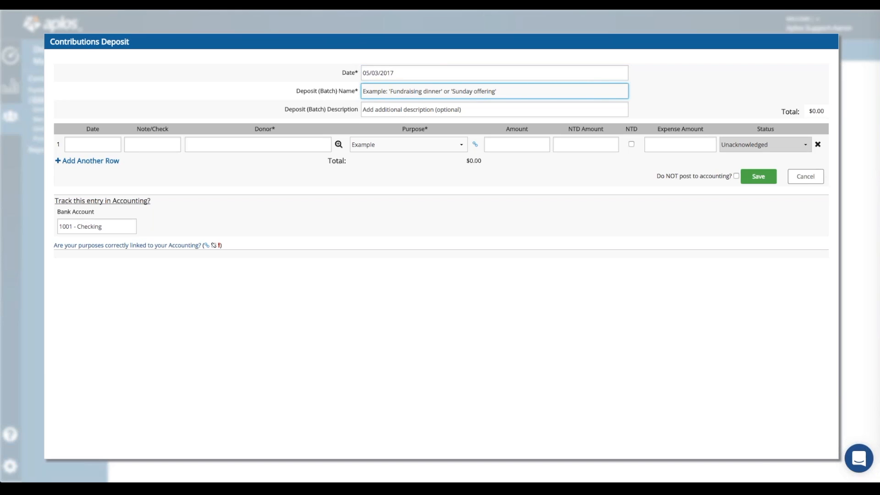
{"action": "type", "text": "S"}
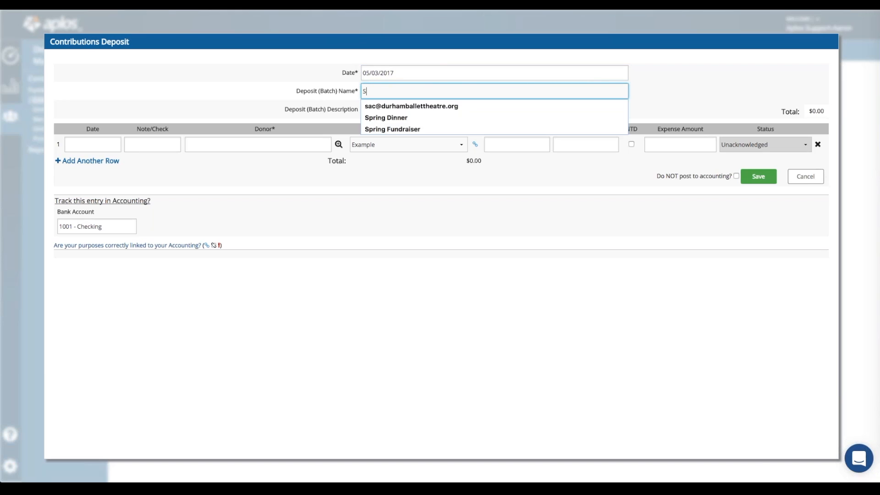
{"action": "type", "text": "pring Din"}
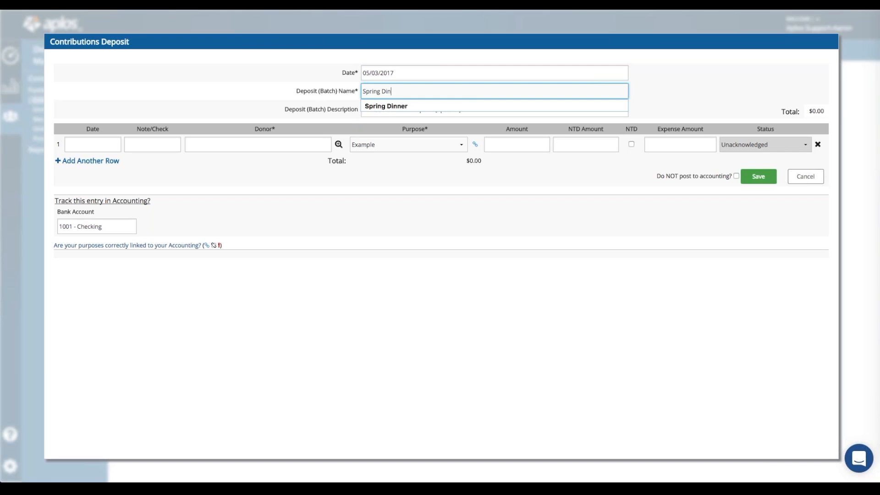
{"action": "type", "text": "ner"}
{"action": "left_click", "coordinate": [312, 80]}
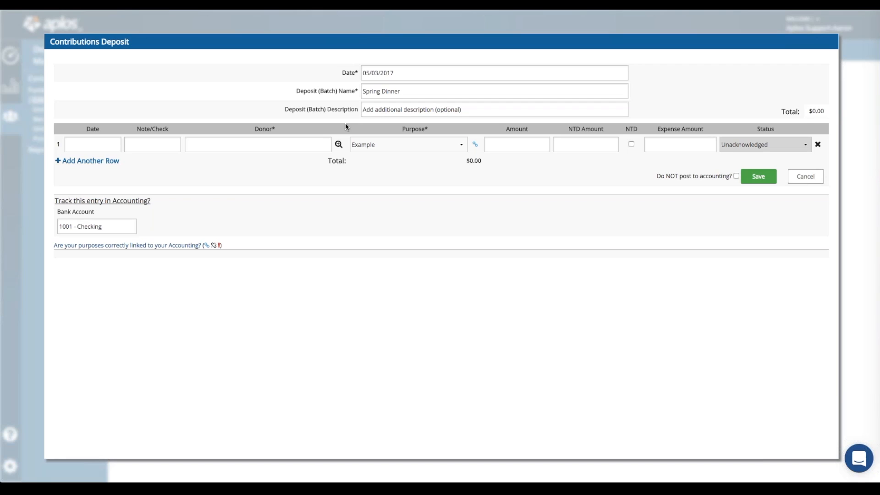
Step: Fill in the first contribution row with date 05/01/2017, note/check 1212 and the existing donor contact's name
{"action": "left_click", "coordinate": [91, 144]}
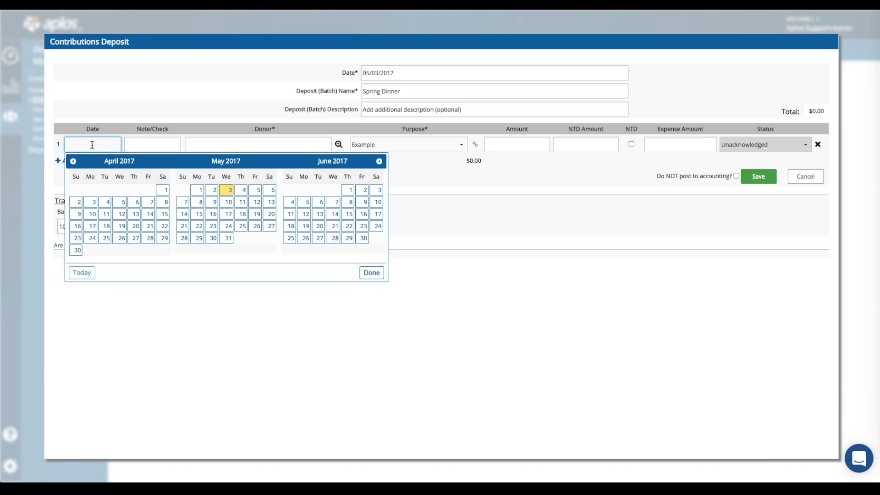
{"action": "left_click", "coordinate": [201, 190]}
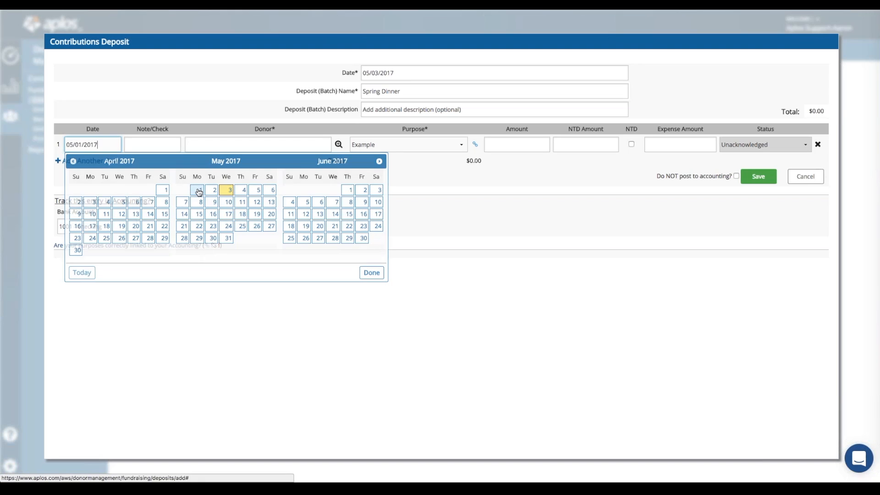
{"action": "key", "text": "Tab"}
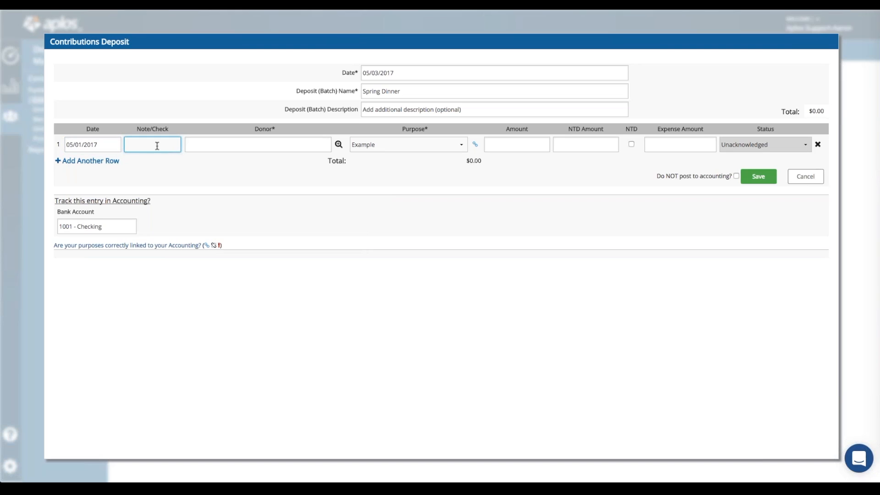
{"action": "type", "text": "1212"}
{"action": "left_click", "coordinate": [219, 145]}
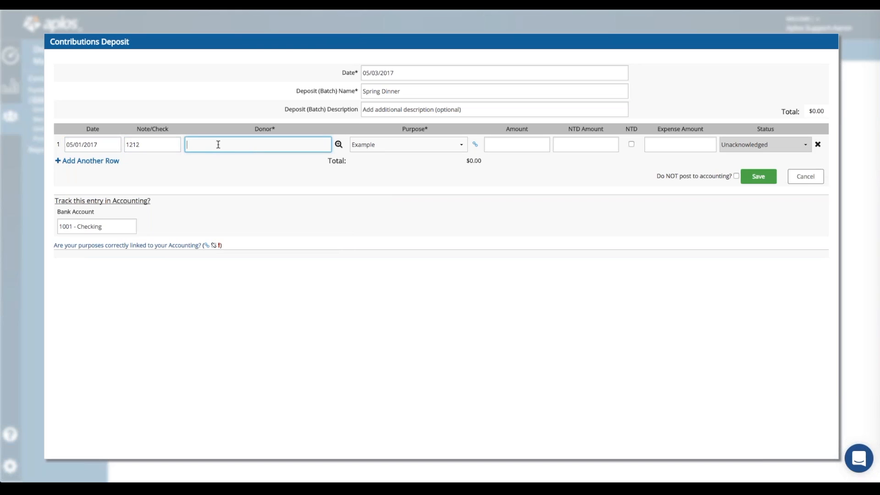
{"action": "type", "text": "John Doe"}
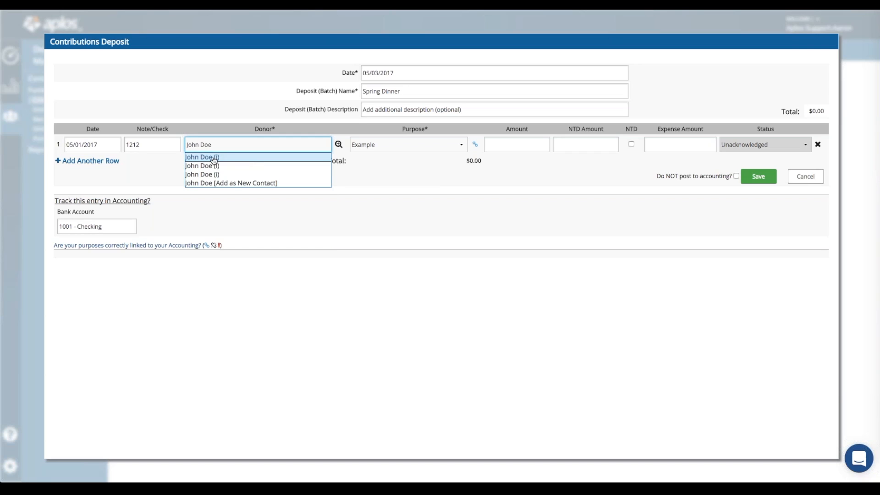
{"action": "left_click", "coordinate": [213, 158]}
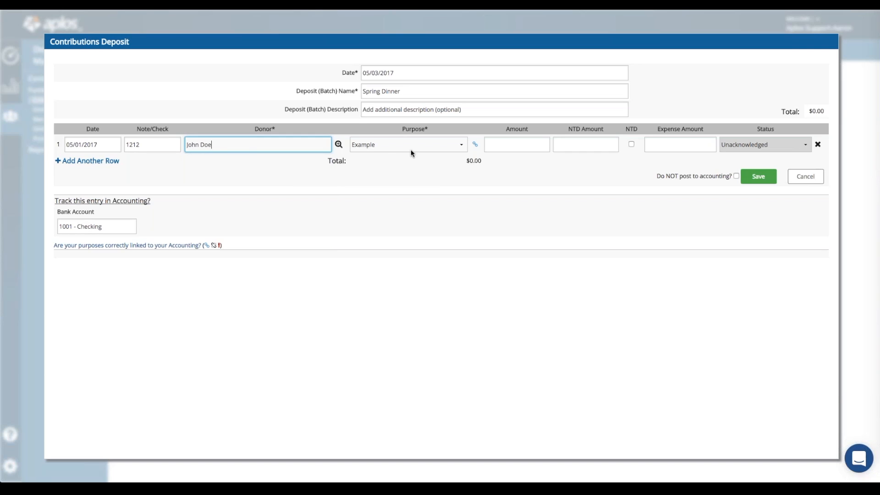
Step: Assign the contribution to the Spring Dinner purpose with an amount of 10.00, and remove the empty second row
{"action": "left_click", "coordinate": [455, 147]}
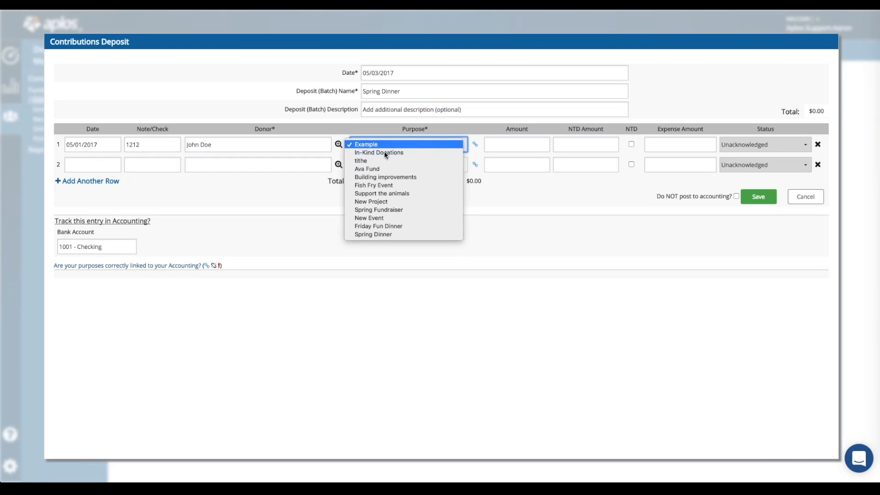
{"action": "left_click", "coordinate": [389, 234]}
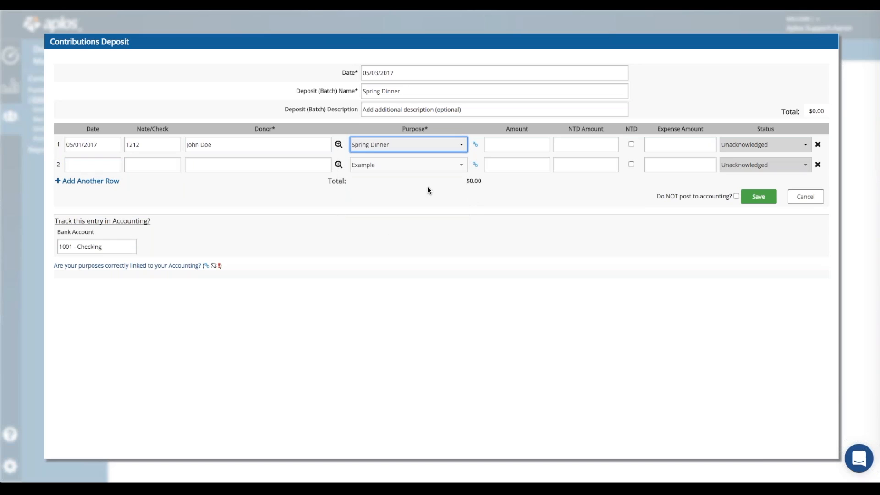
{"action": "left_click", "coordinate": [817, 165]}
{"action": "left_click", "coordinate": [544, 144]}
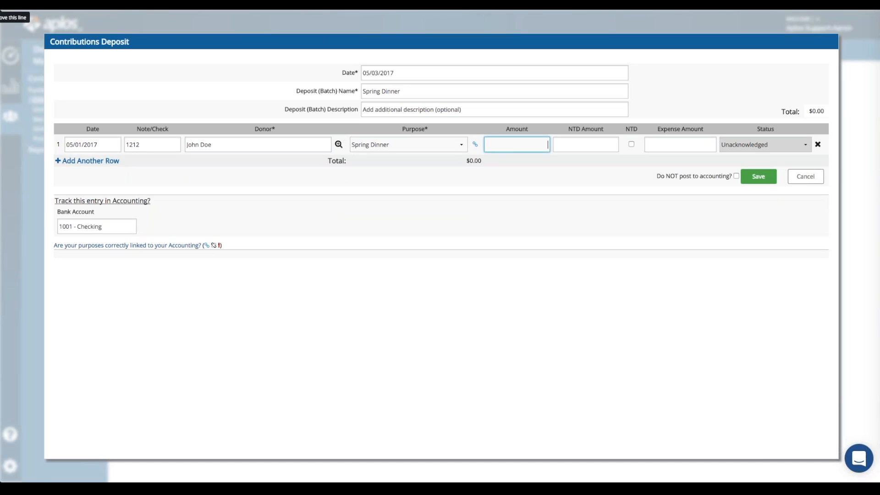
{"action": "type", "text": "10"}
{"action": "left_click", "coordinate": [576, 166]}
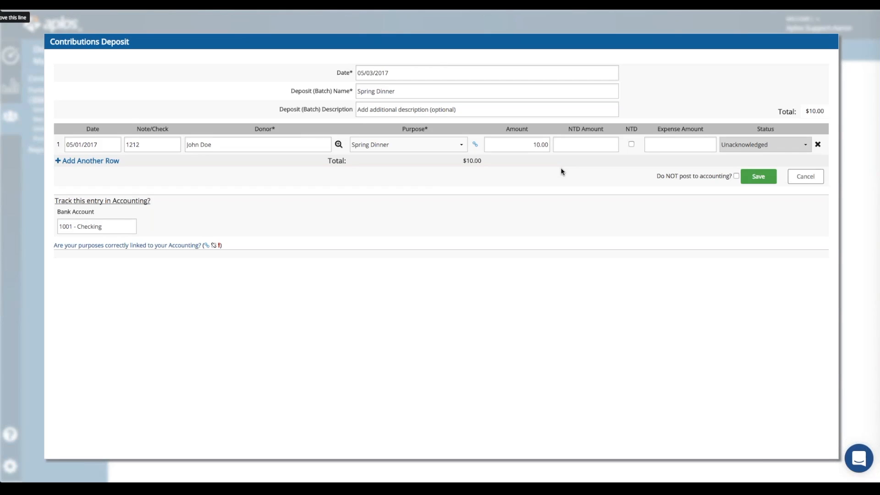
Step: Try an NTD amount of 5.00 and the NTD option on the contribution row, and clear both again
{"action": "left_click", "coordinate": [586, 144]}
{"action": "type", "text": "5.00"}
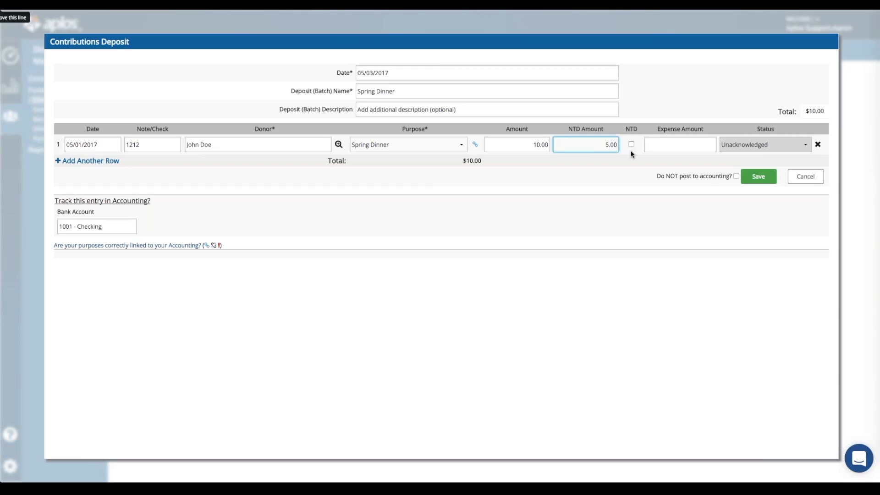
{"action": "left_click", "coordinate": [624, 159]}
{"action": "left_click", "coordinate": [632, 145]}
{"action": "left_click", "coordinate": [631, 145]}
{"action": "double_click", "coordinate": [611, 144]}
{"action": "key", "text": "BackSpace"}
{"action": "left_click", "coordinate": [681, 131]}
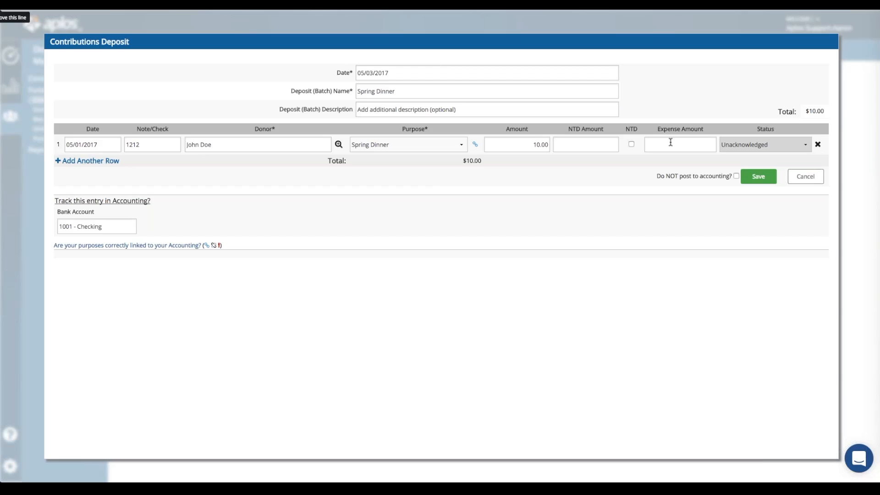
Step: Leave the expense amount blank and save the Spring Dinner contributions deposit
{"action": "left_click", "coordinate": [670, 142]}
{"action": "left_click", "coordinate": [720, 127]}
{"action": "left_click", "coordinate": [763, 179]}
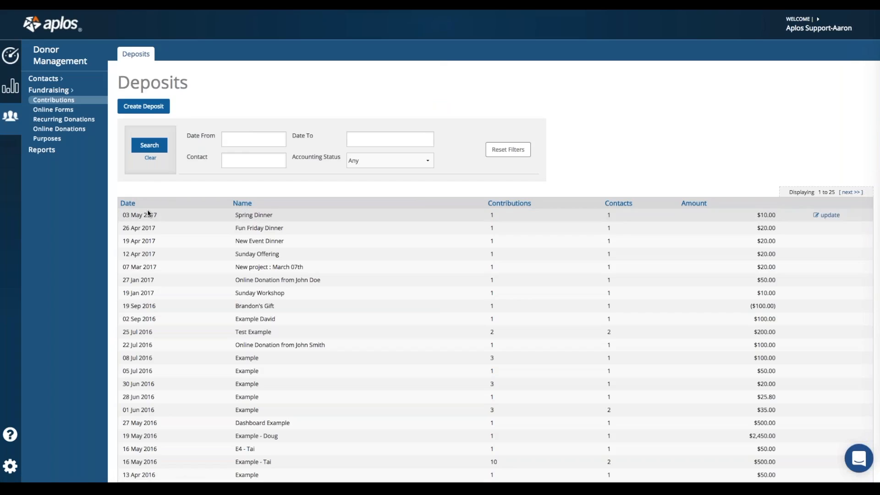
Step: Review the saved Spring Dinner deposit and its linked accounting transaction, follow the source contribution link, and close the deposit without changes
{"action": "scroll", "coordinate": [171, 209], "scroll_direction": "down", "scroll_amount": 1}
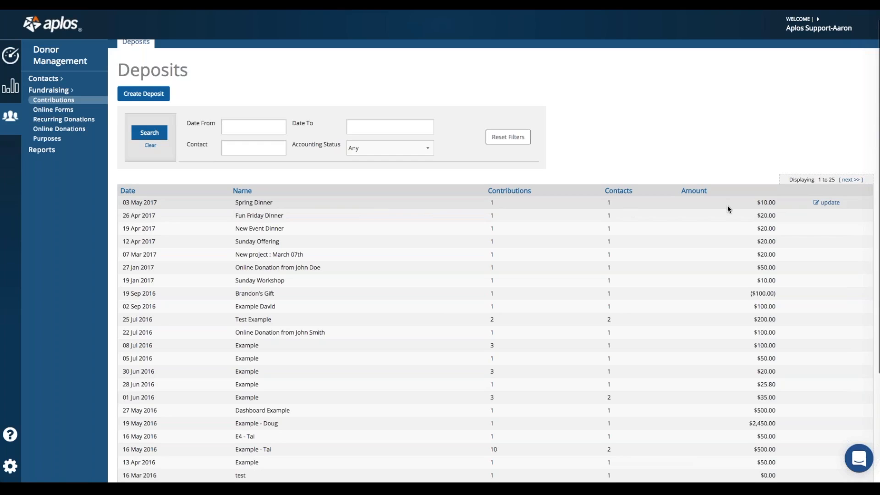
{"action": "left_click", "coordinate": [829, 203]}
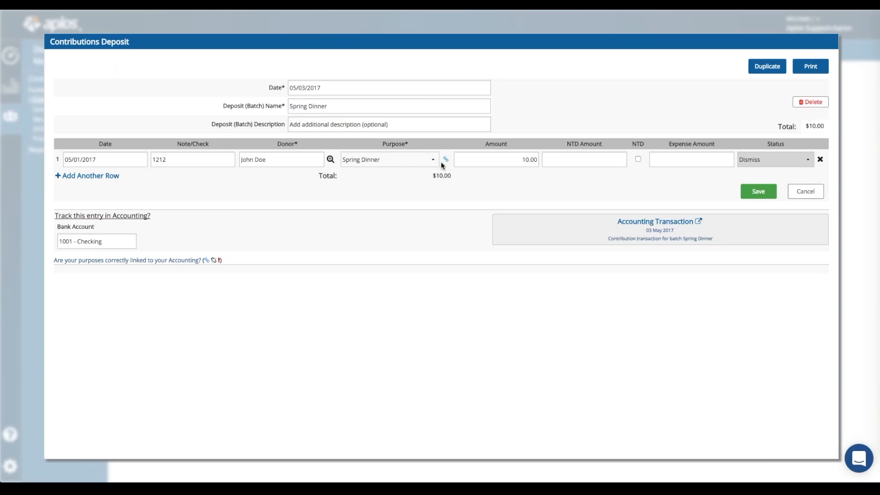
{"action": "left_click", "coordinate": [650, 222]}
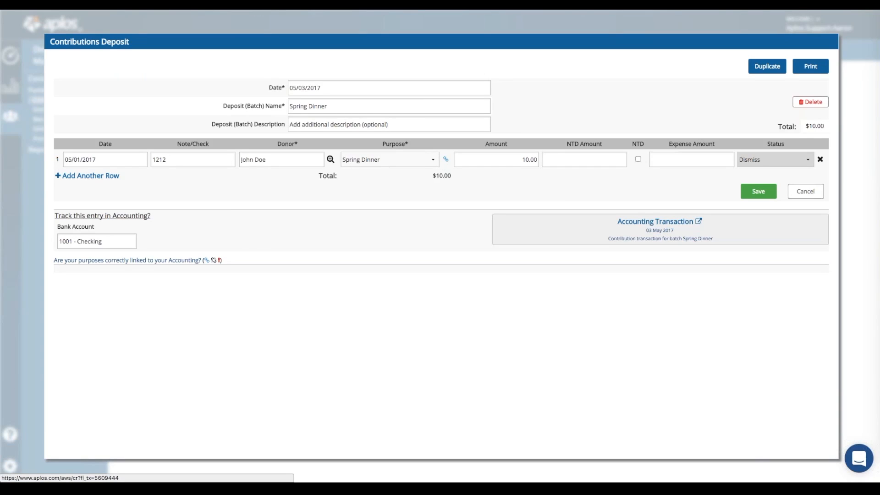
{"action": "scroll", "coordinate": [498, 220], "scroll_direction": "down", "scroll_amount": 2}
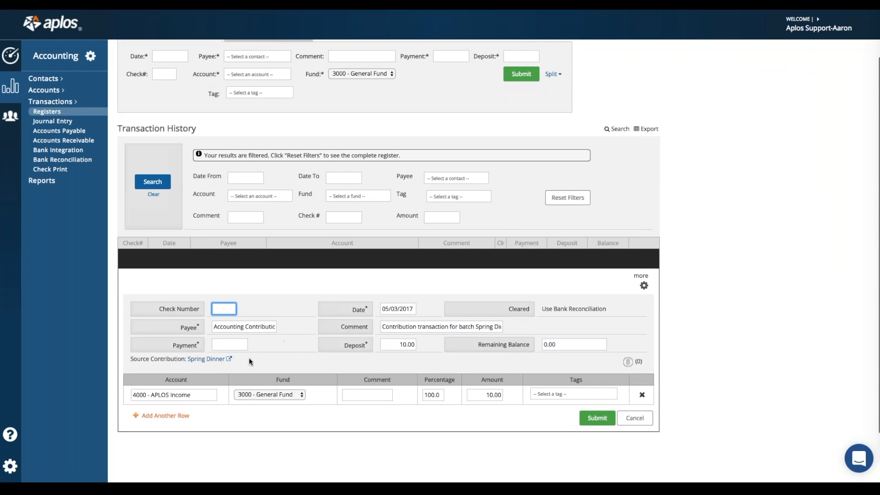
{"action": "left_click", "coordinate": [205, 361]}
{"action": "scroll", "coordinate": [205, 362], "scroll_direction": "down", "scroll_amount": 1}
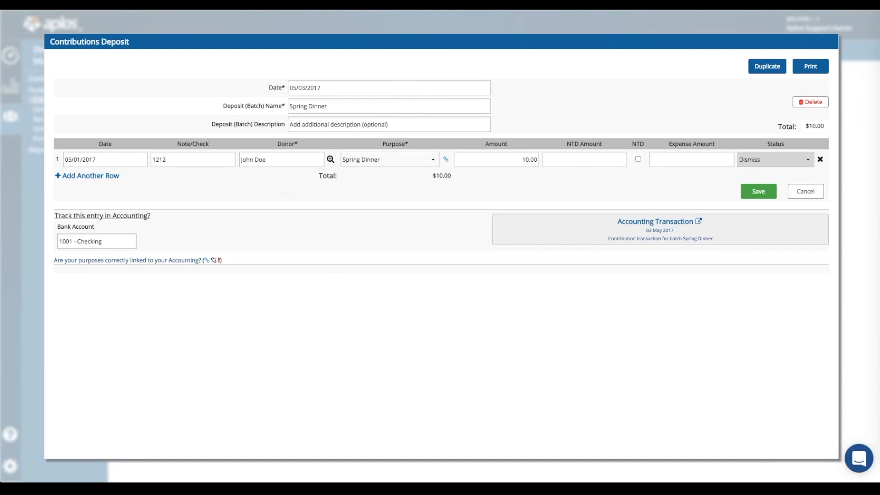
{"action": "left_click", "coordinate": [813, 193]}
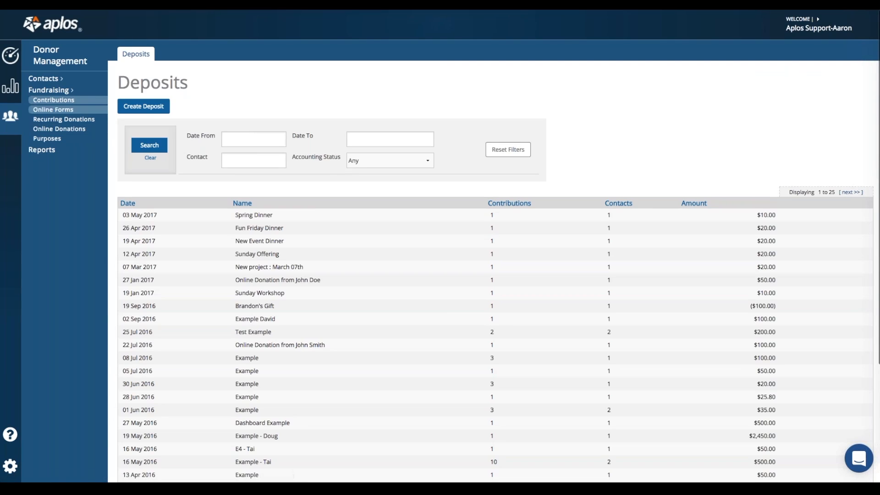
Step: View the online donation forms and collapse the fundraising section of the navigation
{"action": "left_click", "coordinate": [76, 110]}
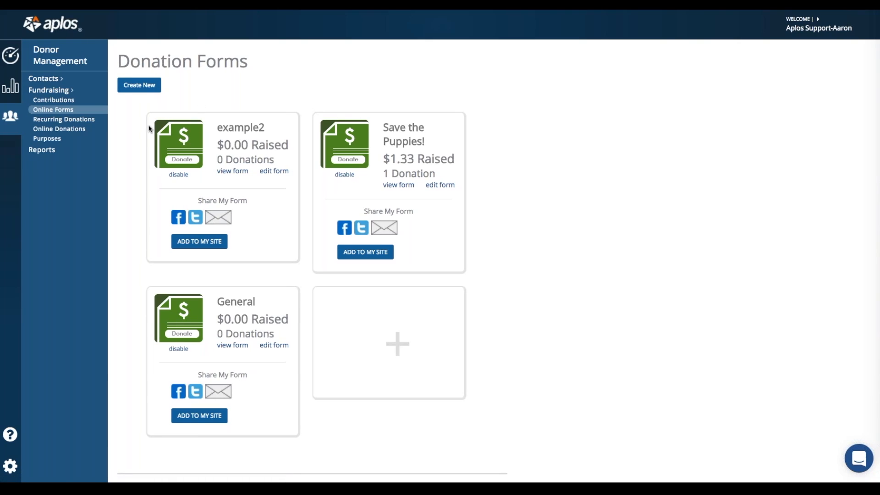
{"action": "left_click", "coordinate": [74, 93]}
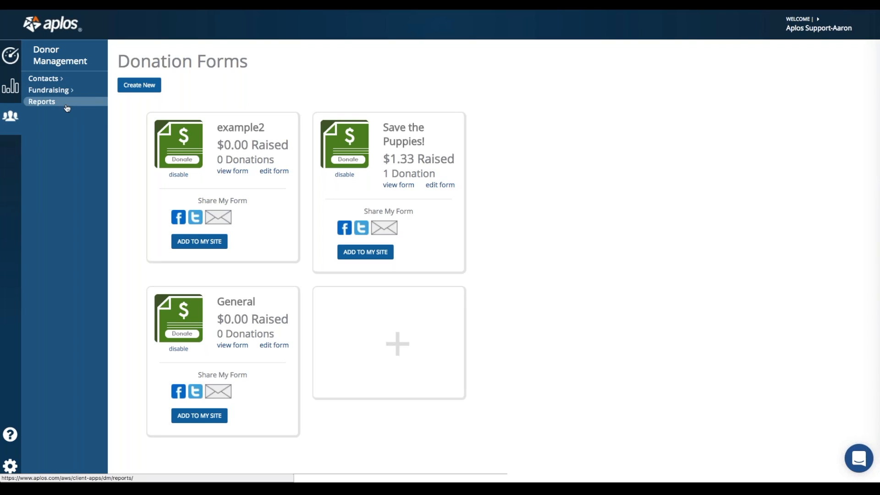
Step: Expand the contacts section of donor management and open the contact list
{"action": "left_click", "coordinate": [56, 82]}
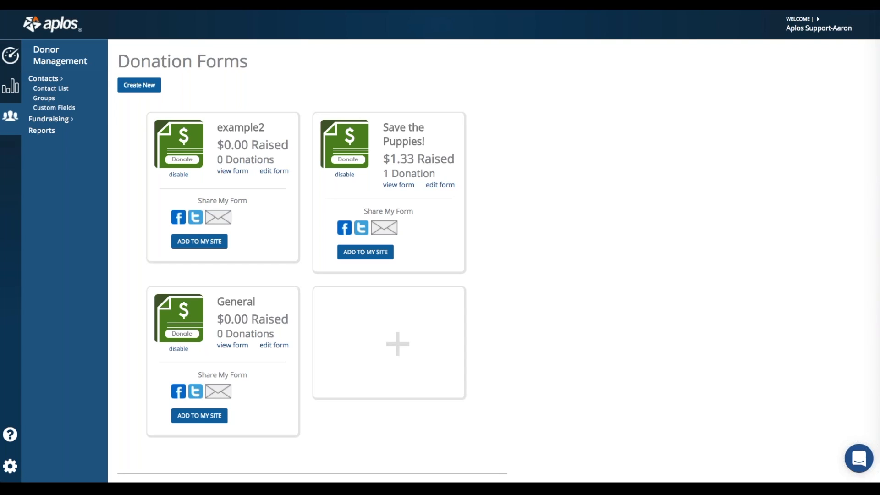
{"action": "scroll", "coordinate": [53, 82], "scroll_direction": "down", "scroll_amount": 1}
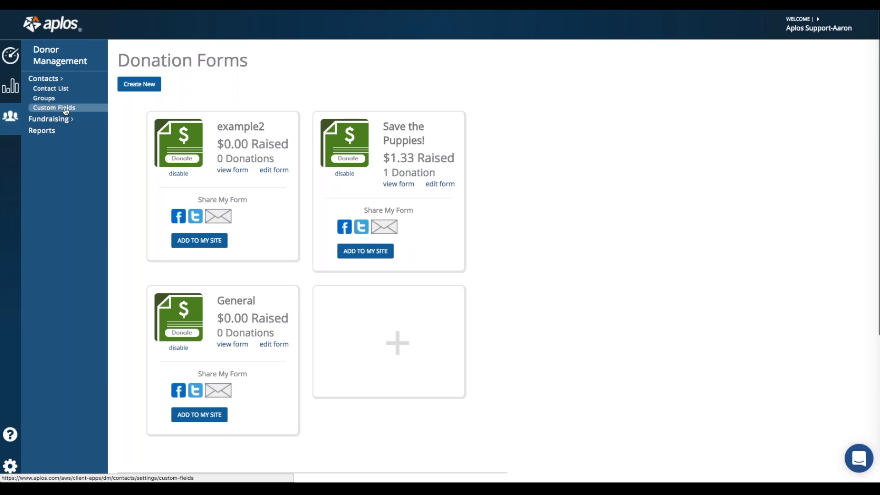
{"action": "left_click", "coordinate": [64, 93]}
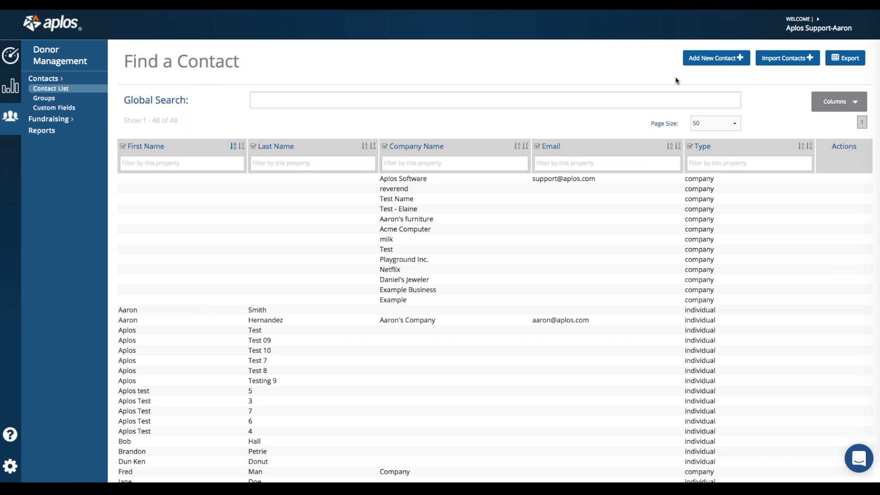
Step: Open a blank new contact form and look over its personal detail fields, including title and birthday
{"action": "left_click", "coordinate": [712, 59]}
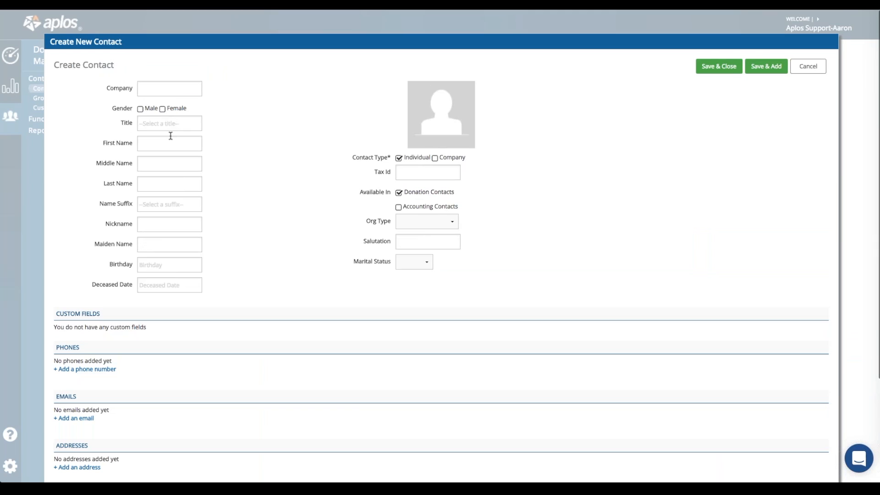
{"action": "scroll", "coordinate": [165, 123], "scroll_direction": "down", "scroll_amount": 3}
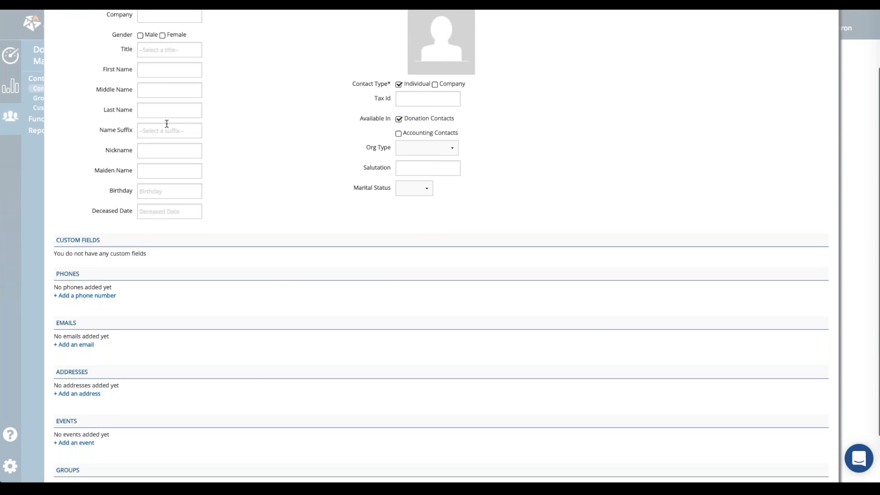
{"action": "scroll", "coordinate": [167, 123], "scroll_direction": "up", "scroll_amount": 2}
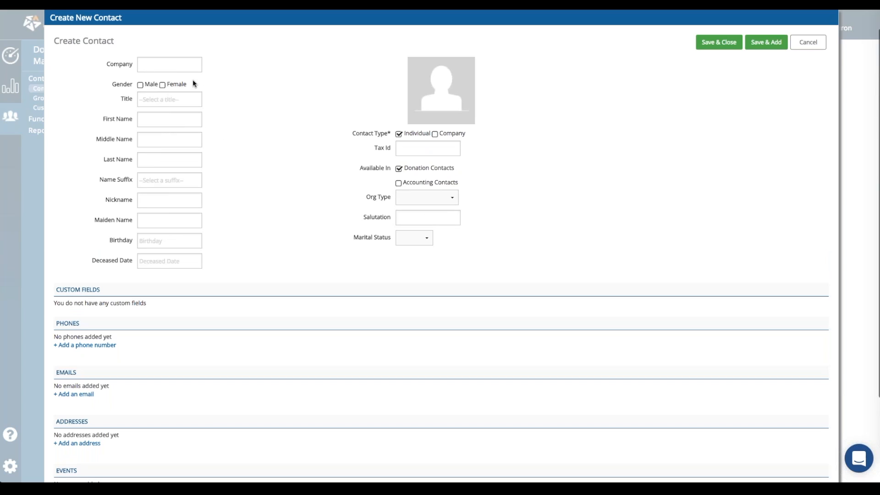
{"action": "left_click", "coordinate": [158, 99]}
{"action": "left_click", "coordinate": [102, 105]}
{"action": "left_click", "coordinate": [154, 243]}
{"action": "left_click", "coordinate": [103, 247]}
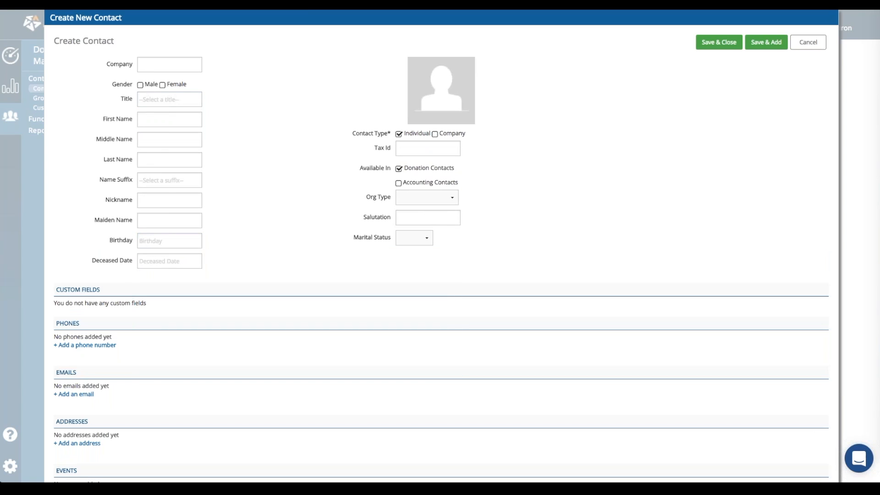
Step: Review the form's phones, emails, addresses, events and groups sections, and cancel the new contact without saving
{"action": "scroll", "coordinate": [305, 204], "scroll_direction": "down", "scroll_amount": 1}
{"action": "scroll", "coordinate": [305, 205], "scroll_direction": "down", "scroll_amount": 4}
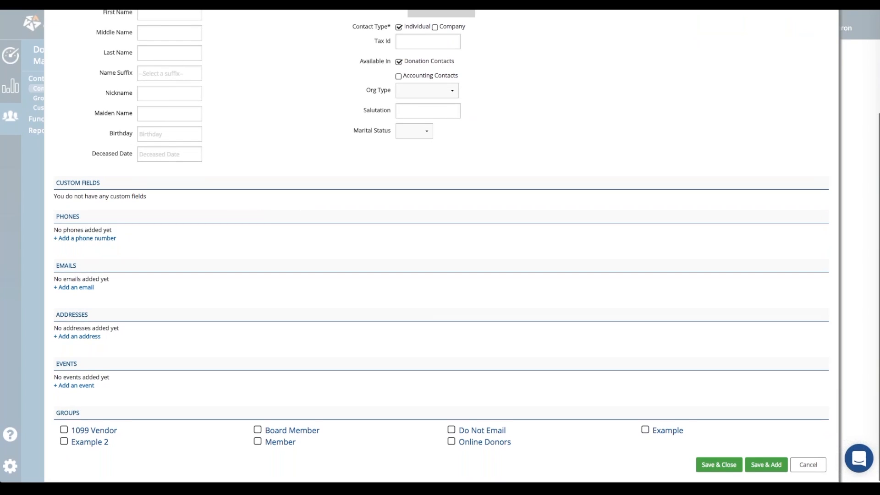
{"action": "scroll", "coordinate": [119, 388], "scroll_direction": "up", "scroll_amount": 1}
{"action": "scroll", "coordinate": [247, 403], "scroll_direction": "down", "scroll_amount": 1}
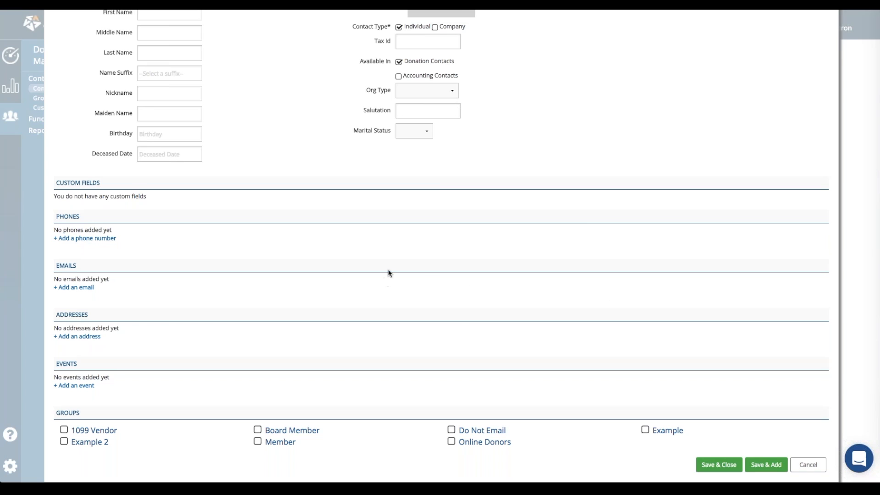
{"action": "scroll", "coordinate": [386, 271], "scroll_direction": "up", "scroll_amount": 2}
{"action": "scroll", "coordinate": [385, 269], "scroll_direction": "up", "scroll_amount": 2}
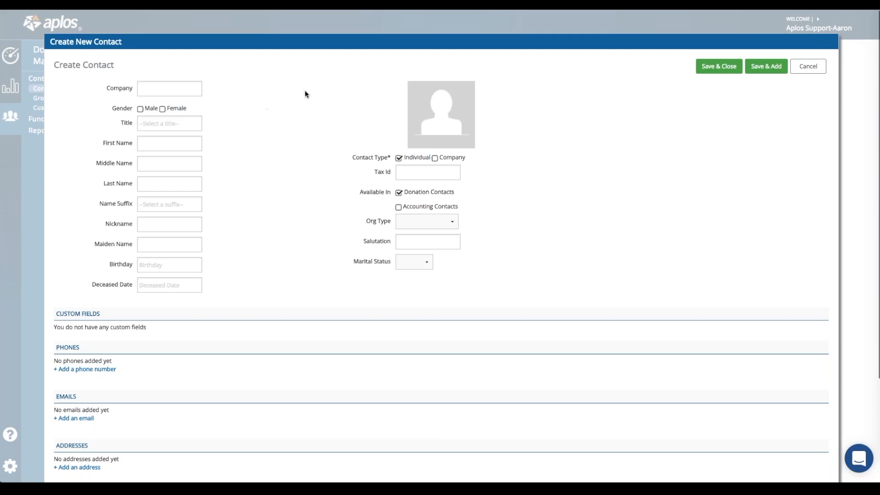
{"action": "left_click", "coordinate": [812, 69]}
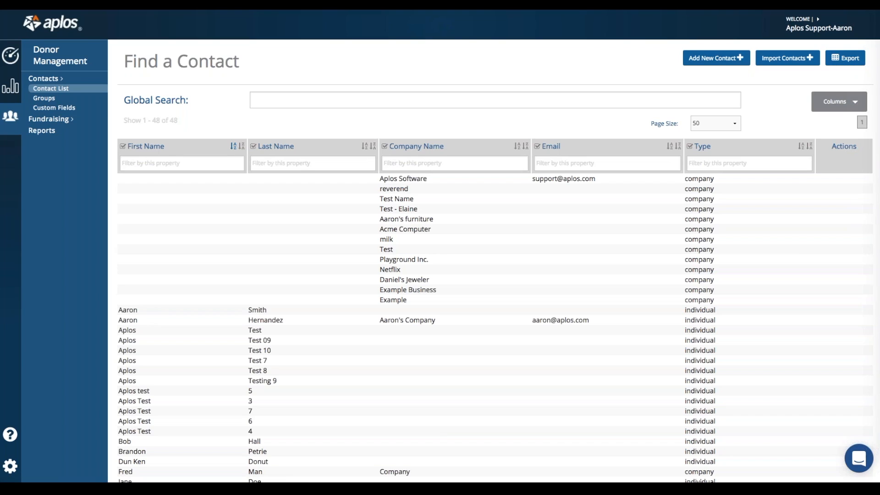
Step: View the Contact List report from the donor reports and check its layout column options without changing them
{"action": "left_click", "coordinate": [61, 81]}
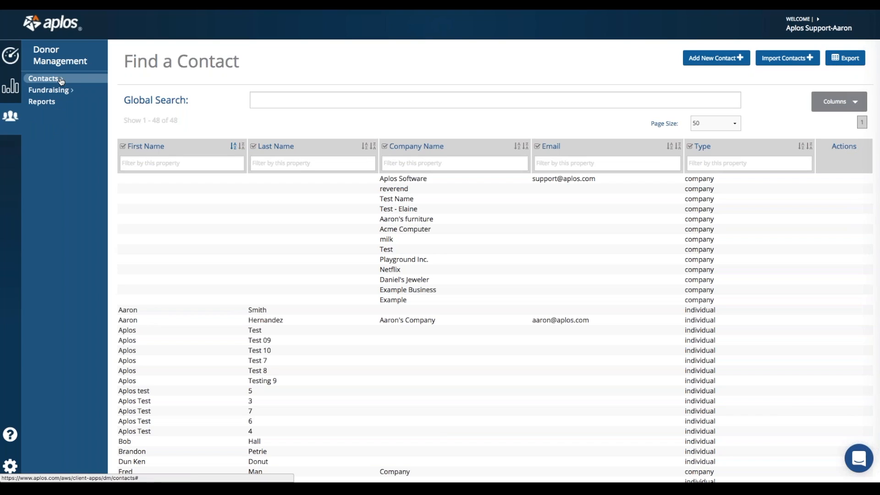
{"action": "left_click", "coordinate": [41, 101]}
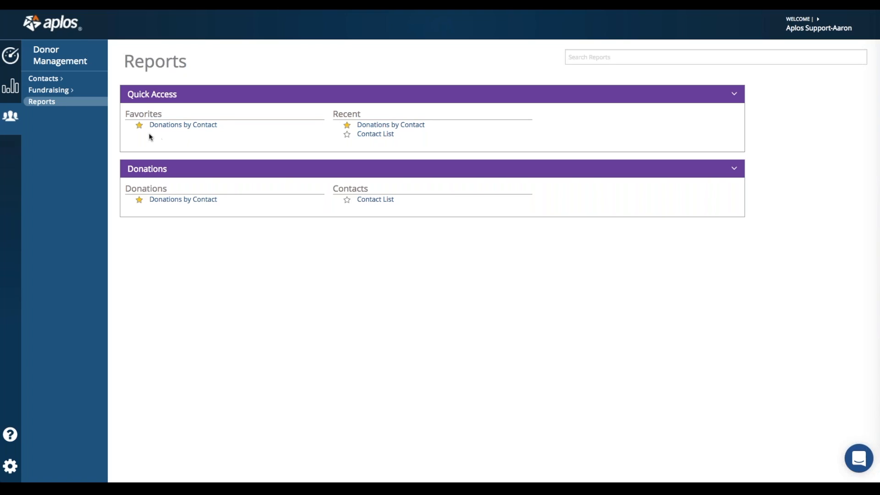
{"action": "left_click", "coordinate": [384, 135]}
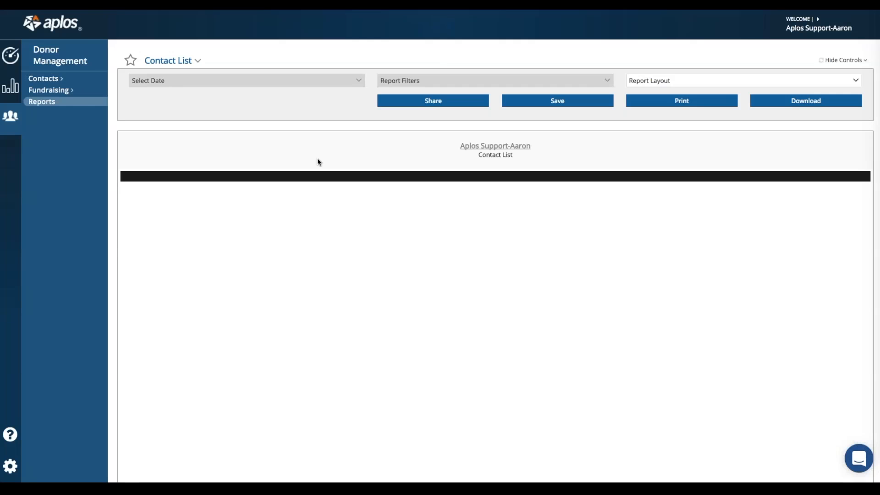
{"action": "scroll", "coordinate": [281, 195], "scroll_direction": "down", "scroll_amount": 2}
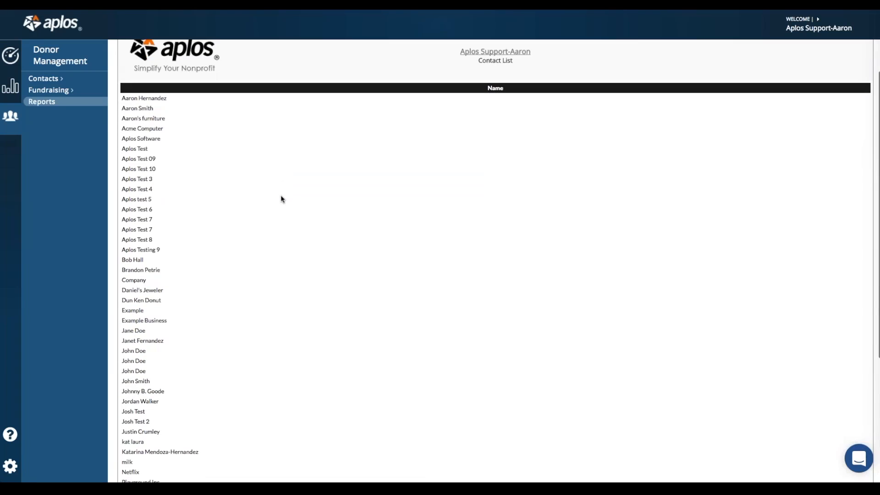
{"action": "scroll", "coordinate": [280, 195], "scroll_direction": "up", "scroll_amount": 3}
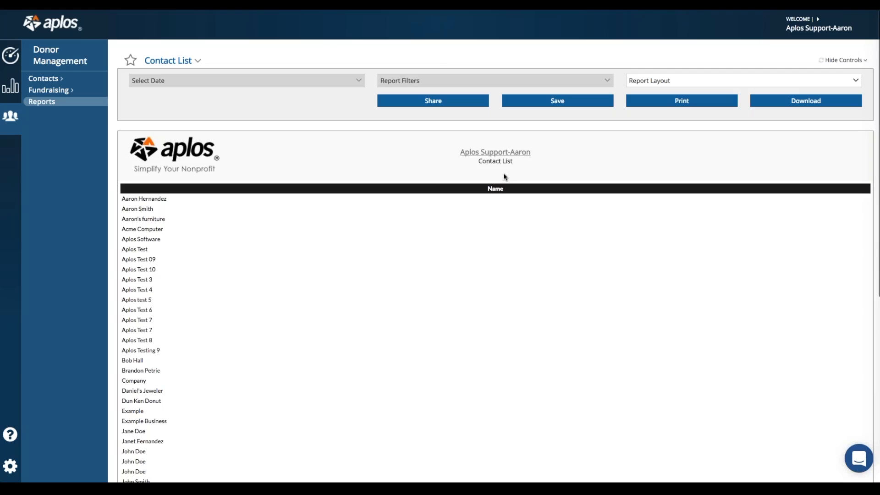
{"action": "left_click", "coordinate": [682, 81]}
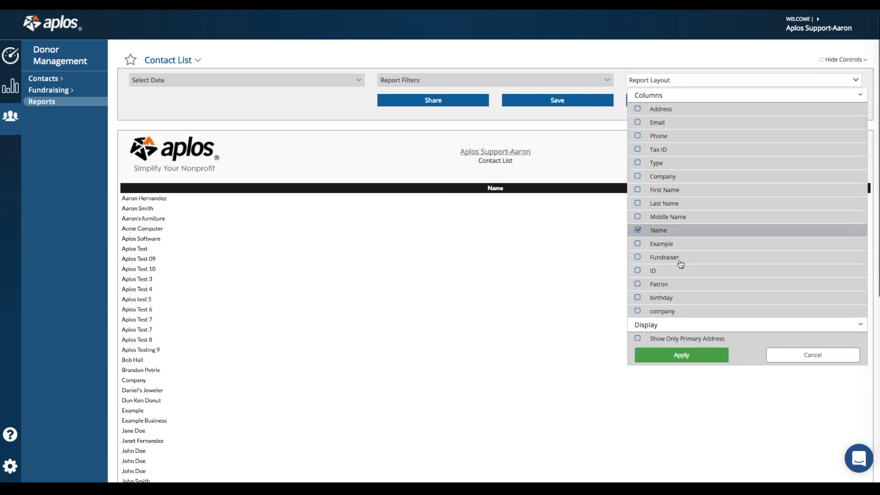
{"action": "left_click", "coordinate": [786, 357]}
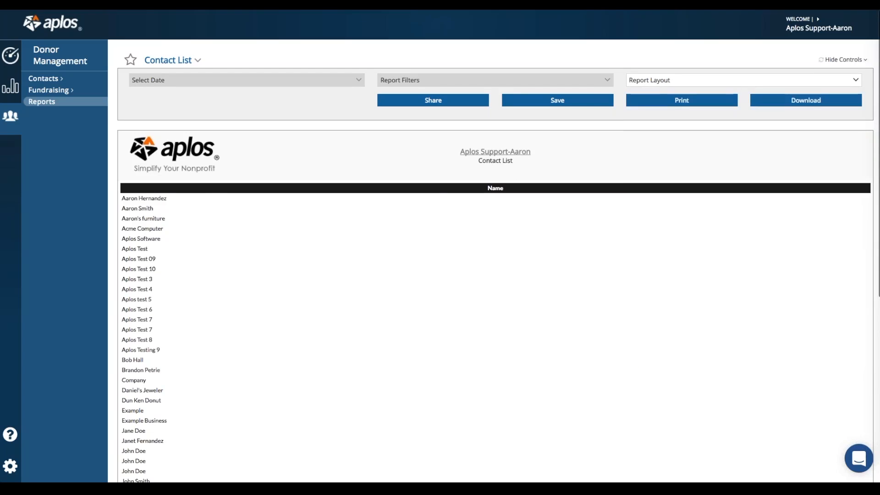
Step: Run the Donations by Contact report and add the Details columns to its layout
{"action": "left_click", "coordinate": [64, 103]}
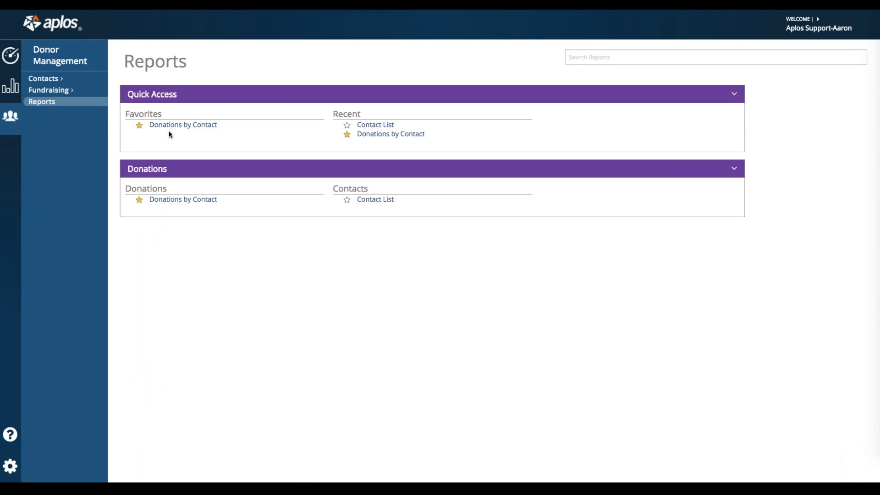
{"action": "left_click", "coordinate": [181, 125]}
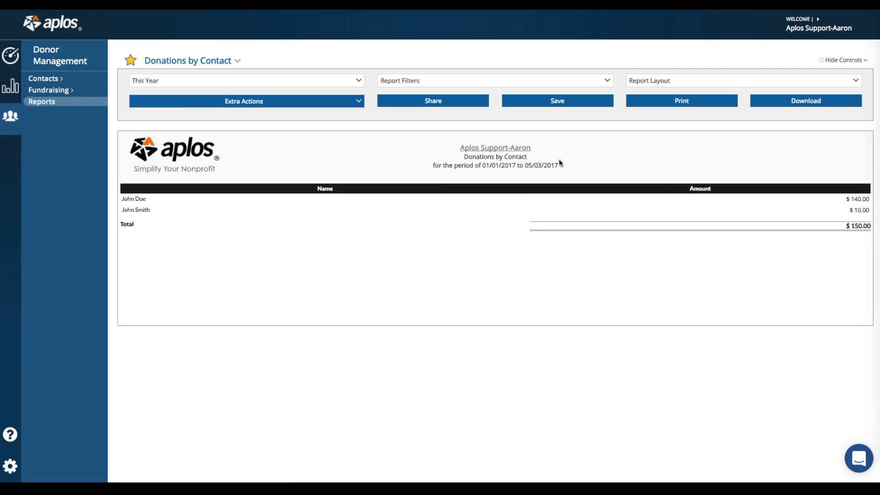
{"action": "left_click", "coordinate": [669, 81]}
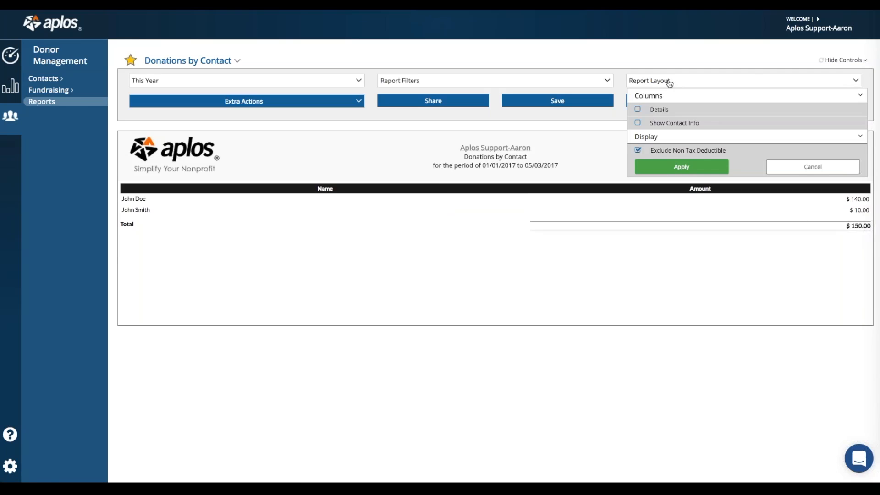
{"action": "left_click", "coordinate": [637, 110]}
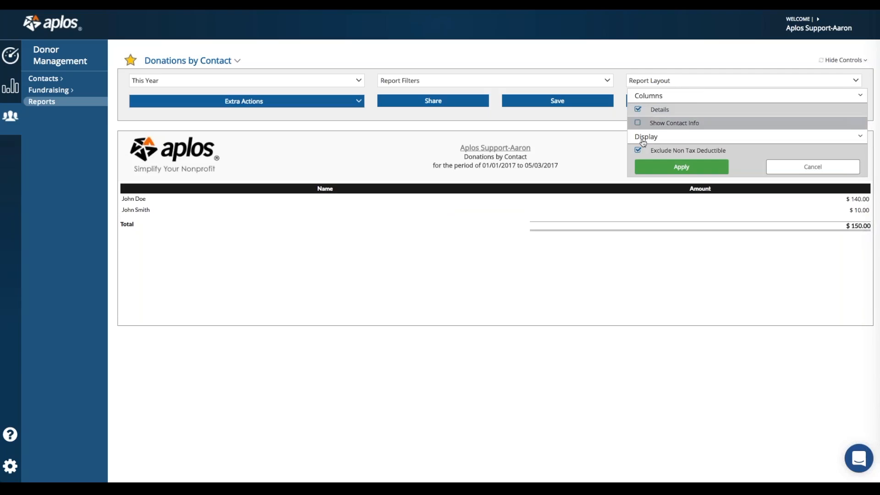
{"action": "left_click", "coordinate": [668, 167]}
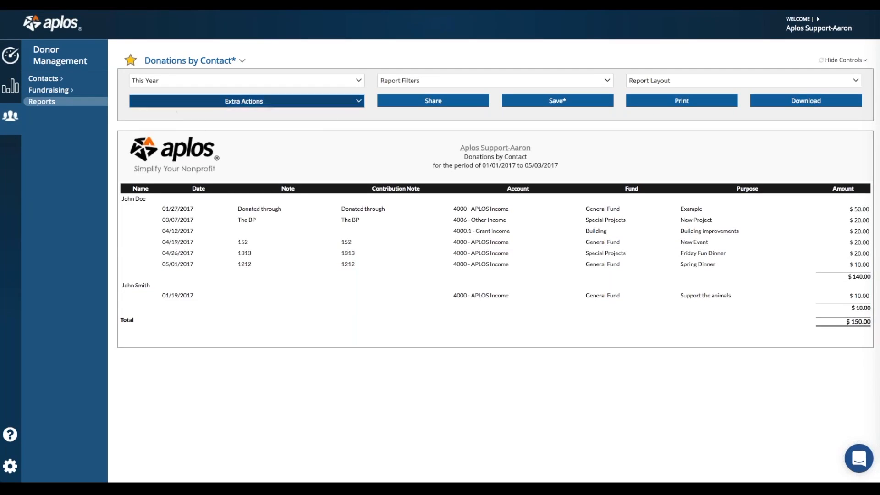
Step: Check the extra actions available for the donations report and return to the dashboard
{"action": "left_click", "coordinate": [360, 103]}
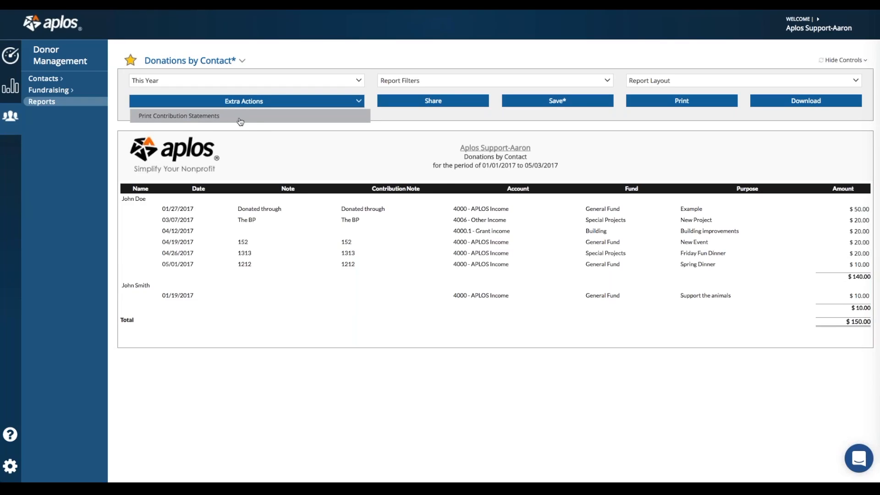
{"action": "left_click", "coordinate": [359, 103]}
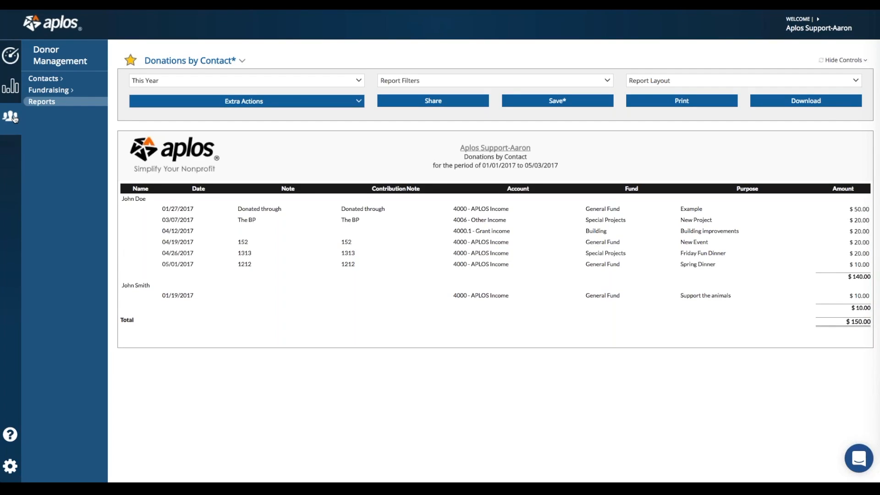
{"action": "mouse_move", "coordinate": [15, 118]}
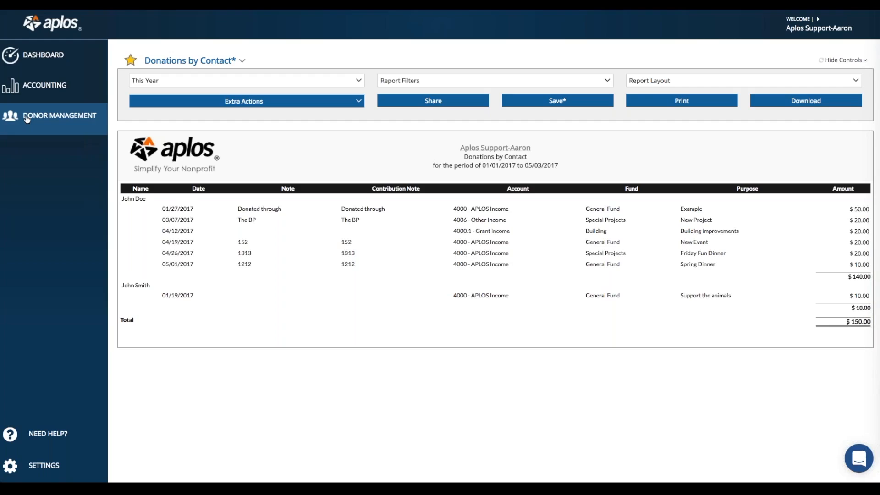
{"action": "left_click", "coordinate": [59, 66]}
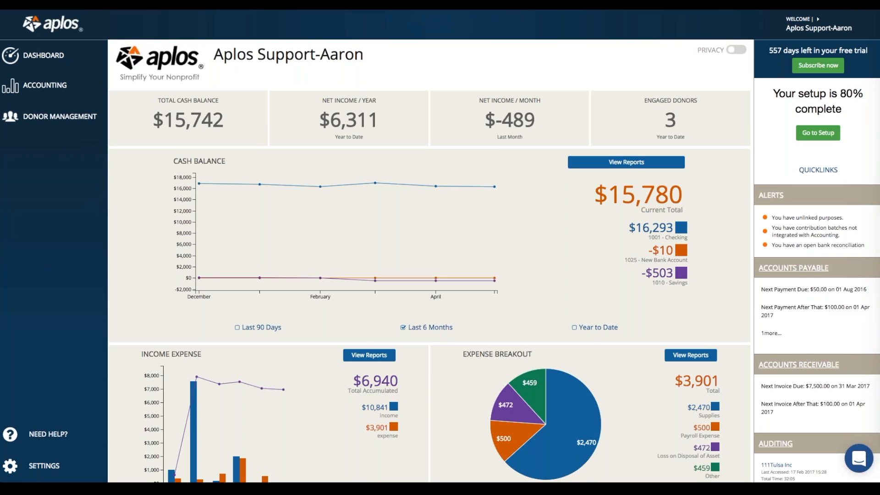
Step: Open the Aplos support center from the help option and look over its article categories
{"action": "left_click", "coordinate": [47, 438]}
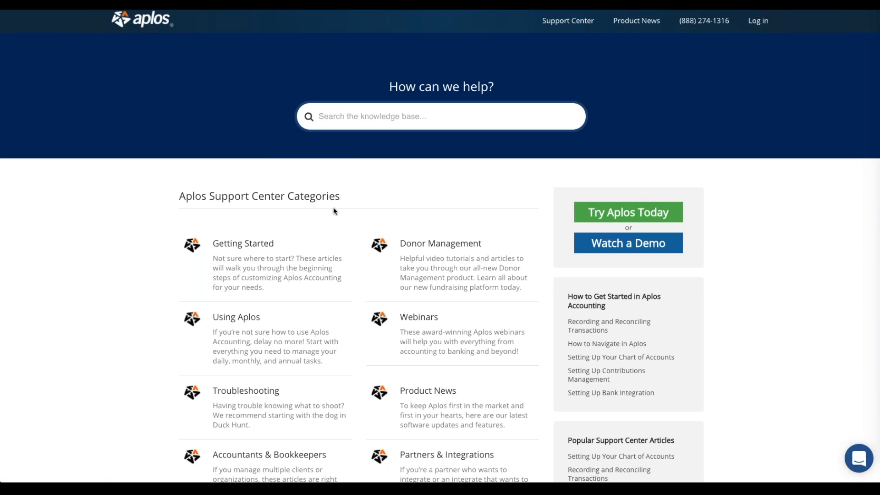
{"action": "scroll", "coordinate": [333, 210], "scroll_direction": "down", "scroll_amount": 1}
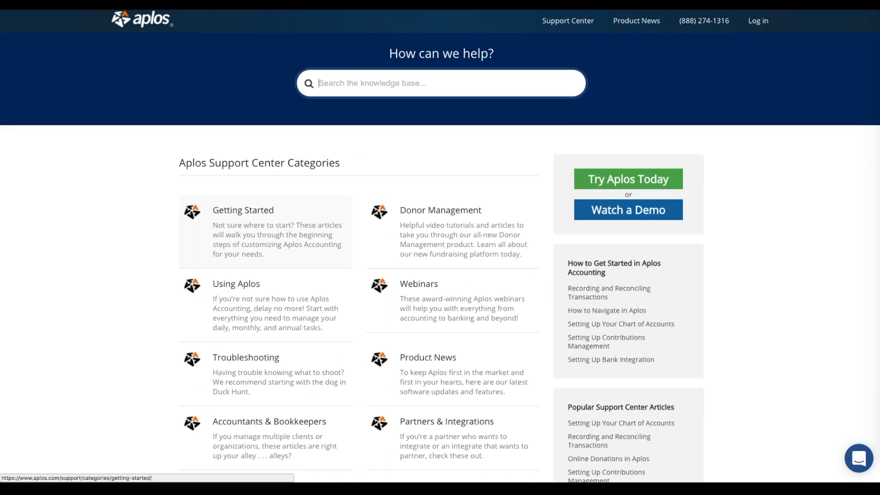
{"action": "scroll", "coordinate": [342, 231], "scroll_direction": "up", "scroll_amount": 1}
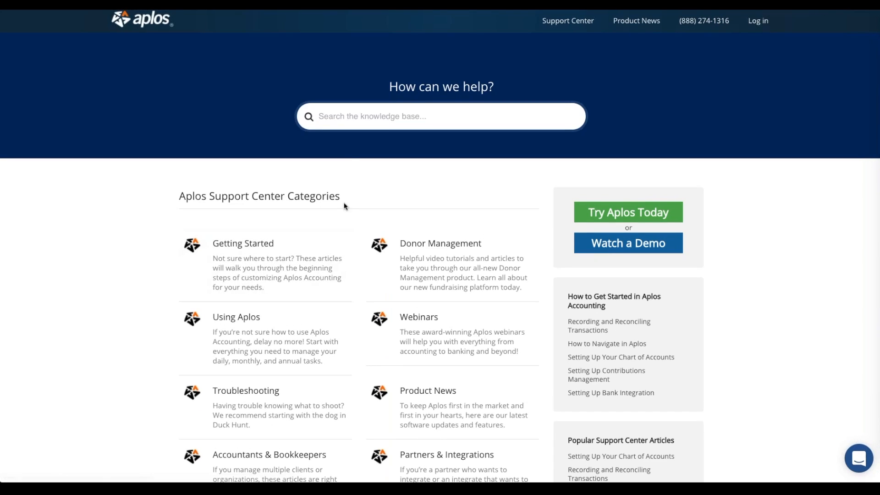
Step: Search the knowledge base for "chart of accounts" and read the Setting Up Your Chart of Accounts article
{"action": "left_click", "coordinate": [360, 116]}
{"action": "type", "text": "chart"}
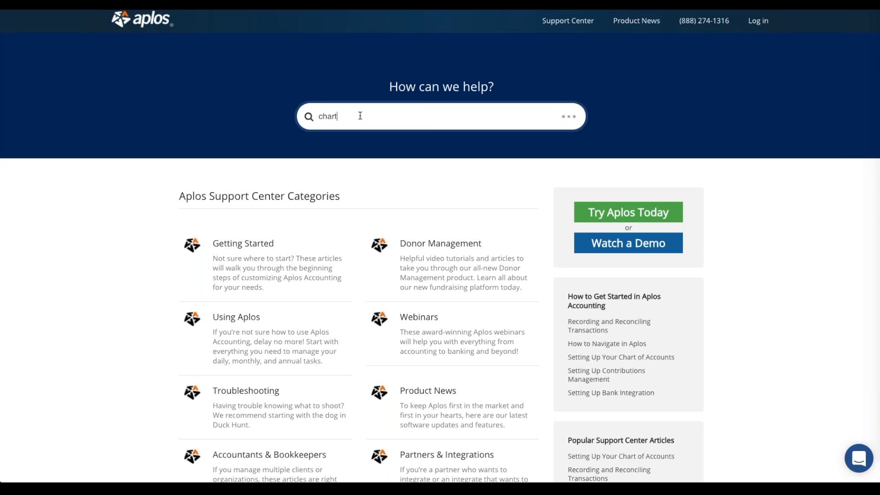
{"action": "type", "text": " of accounts"}
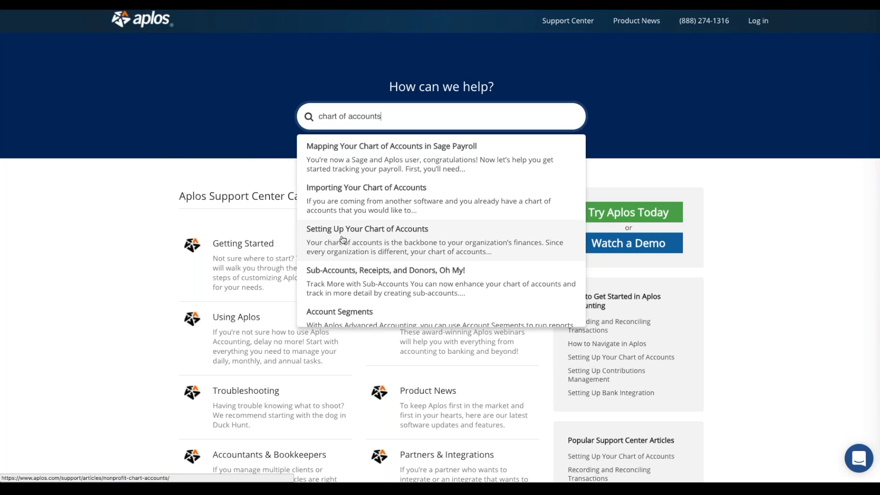
{"action": "left_click", "coordinate": [402, 242]}
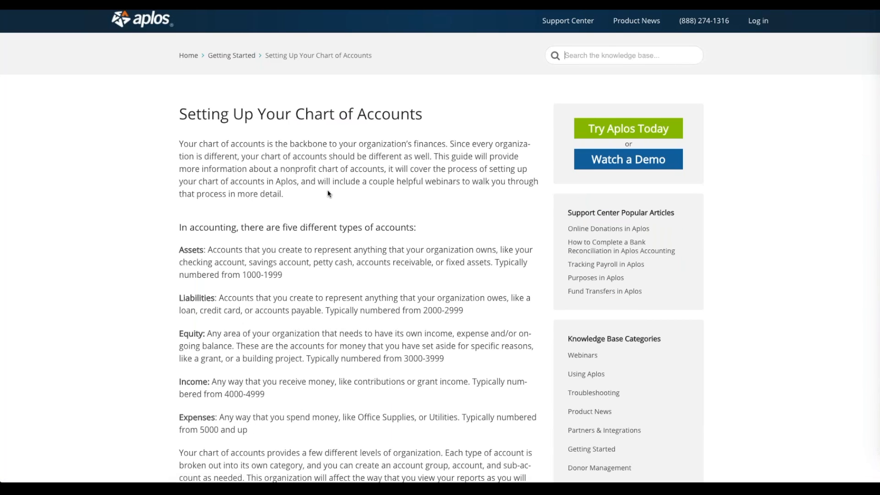
{"action": "scroll", "coordinate": [325, 184], "scroll_direction": "down", "scroll_amount": 2}
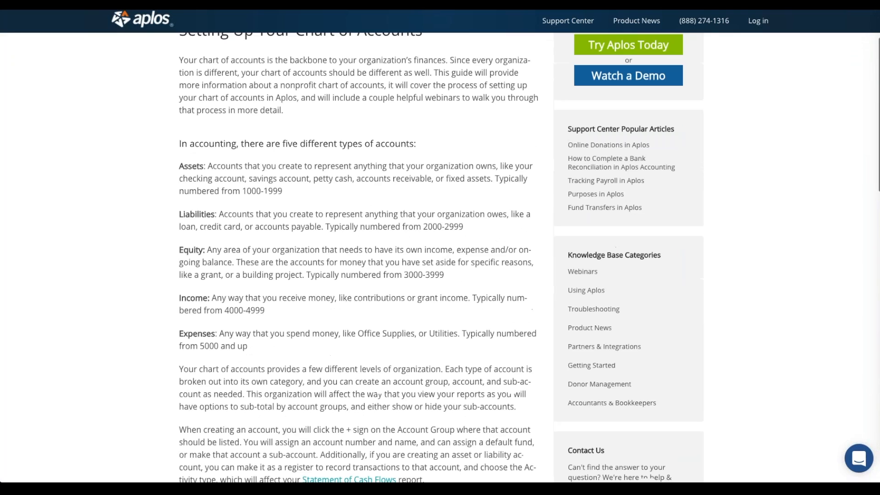
{"action": "scroll", "coordinate": [319, 174], "scroll_direction": "down", "scroll_amount": 5}
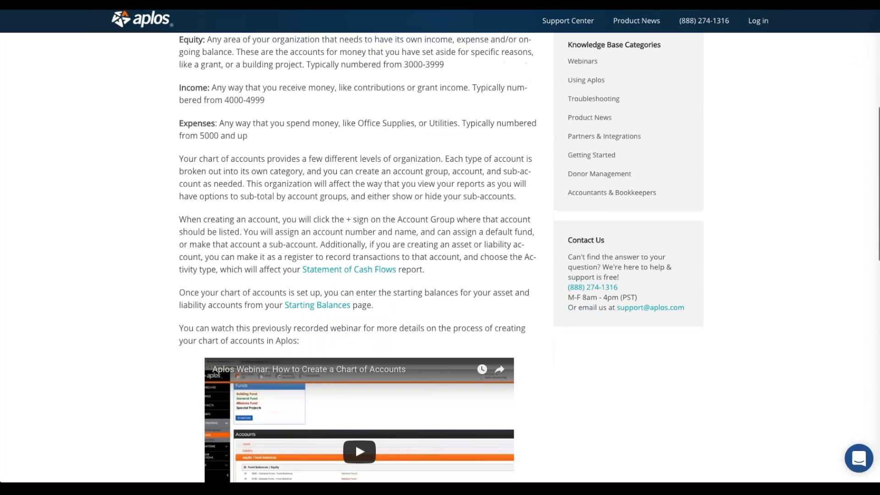
Step: Look over the embedded webinar and tutorial videos in the chart of accounts article and return to the support center home page
{"action": "scroll", "coordinate": [339, 184], "scroll_direction": "down", "scroll_amount": 5}
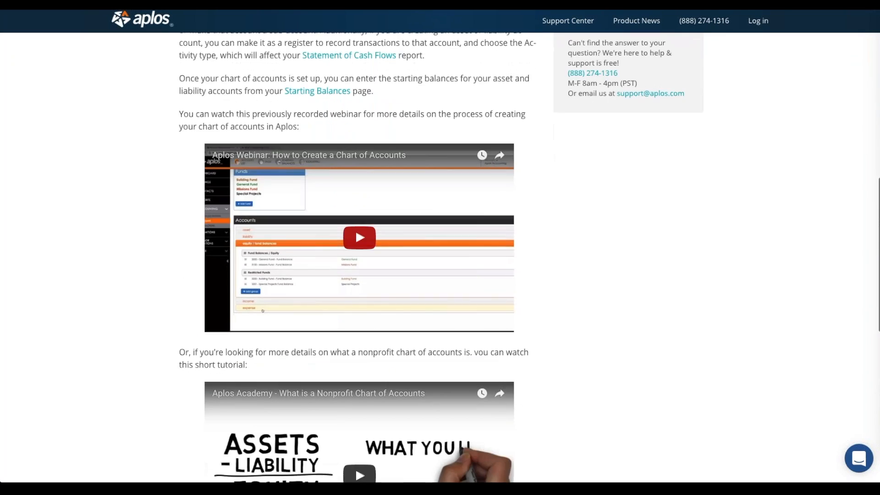
{"action": "scroll", "coordinate": [339, 185], "scroll_direction": "down", "scroll_amount": 1}
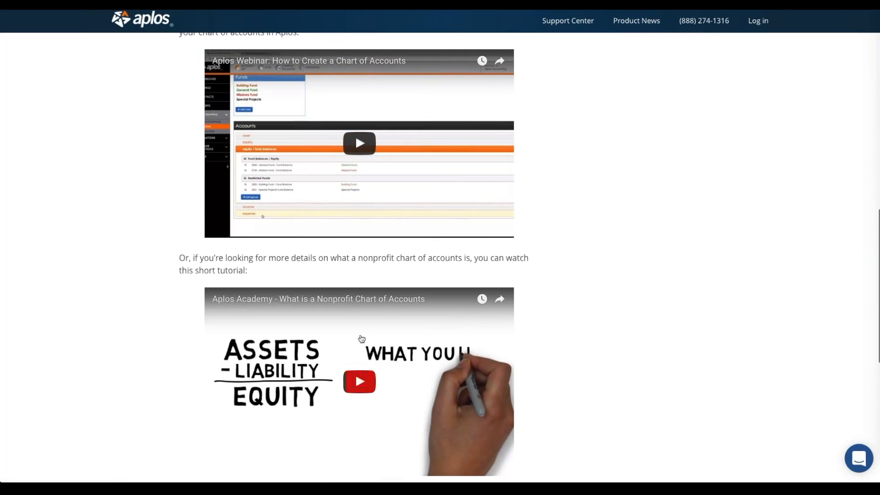
{"action": "scroll", "coordinate": [387, 319], "scroll_direction": "down", "scroll_amount": 5}
{"action": "scroll", "coordinate": [387, 319], "scroll_direction": "up", "scroll_amount": 9}
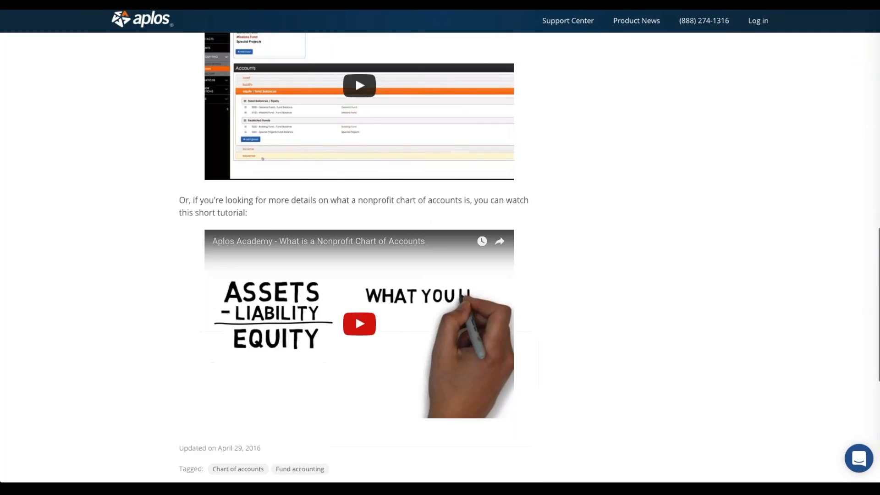
{"action": "scroll", "coordinate": [356, 326], "scroll_direction": "up", "scroll_amount": 9}
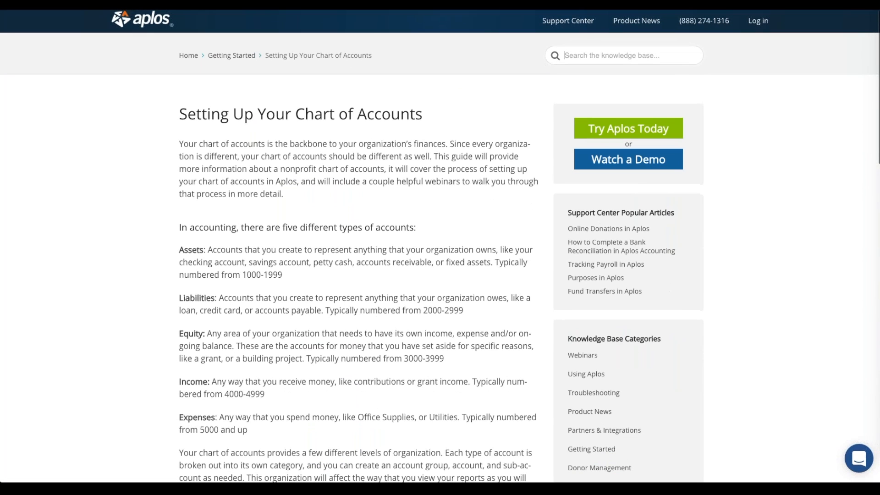
{"action": "left_click", "coordinate": [194, 55]}
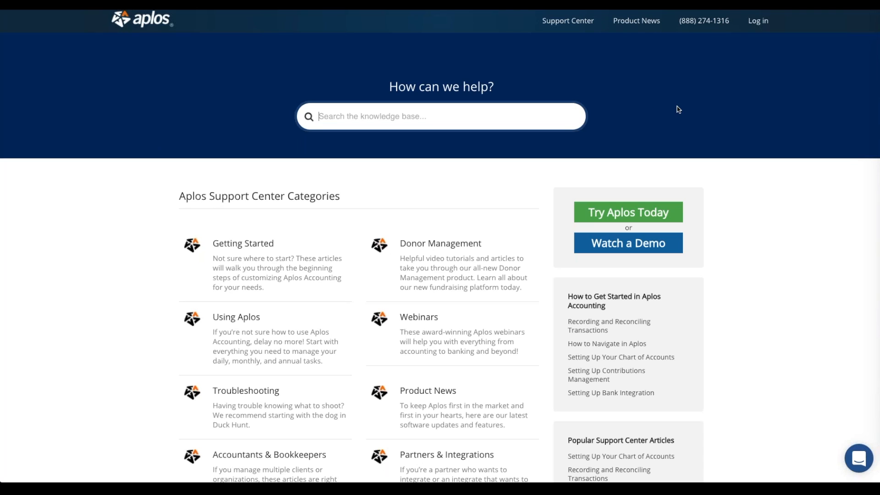
Step: Examine the support center's categories, its getting started, popular and new article lists, and the Contact Us section
{"action": "scroll", "coordinate": [677, 108], "scroll_direction": "down", "scroll_amount": 2}
{"action": "scroll", "coordinate": [462, 122], "scroll_direction": "down", "scroll_amount": 3}
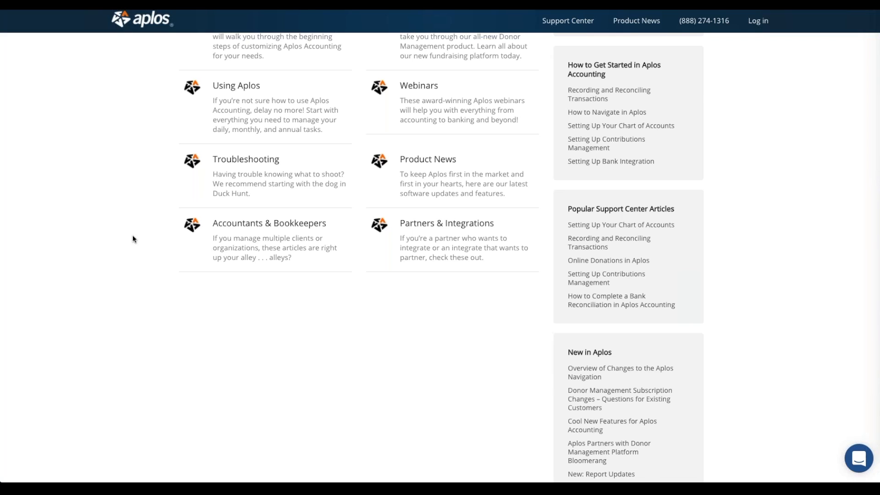
{"action": "scroll", "coordinate": [133, 235], "scroll_direction": "up", "scroll_amount": 4}
{"action": "scroll", "coordinate": [132, 238], "scroll_direction": "up", "scroll_amount": 1}
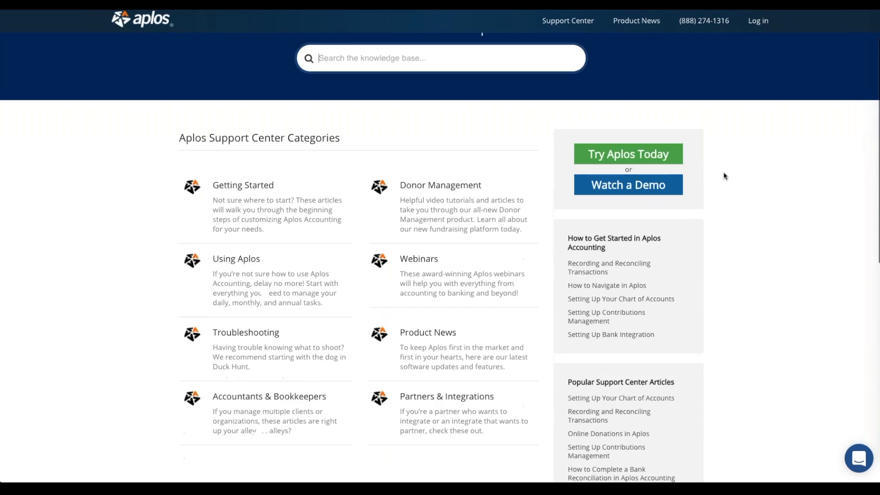
{"action": "scroll", "coordinate": [721, 174], "scroll_direction": "down", "scroll_amount": 2}
{"action": "scroll", "coordinate": [722, 175], "scroll_direction": "down", "scroll_amount": 5}
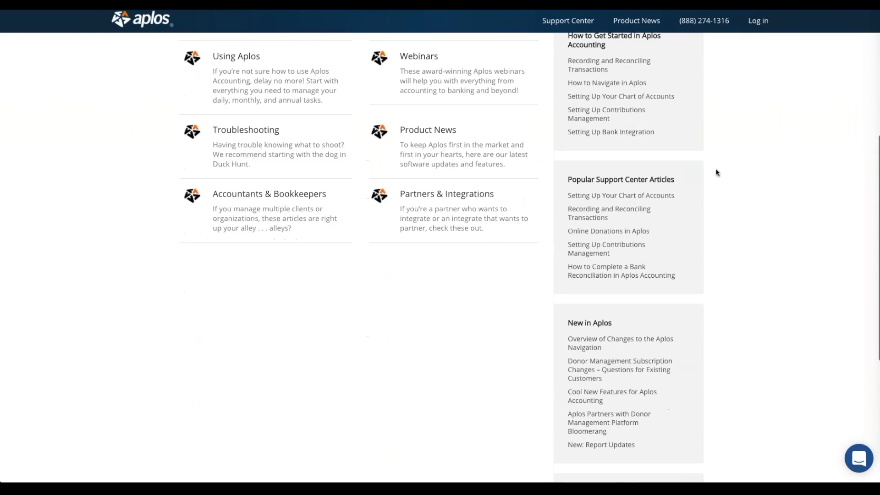
{"action": "scroll", "coordinate": [716, 176], "scroll_direction": "down", "scroll_amount": 2}
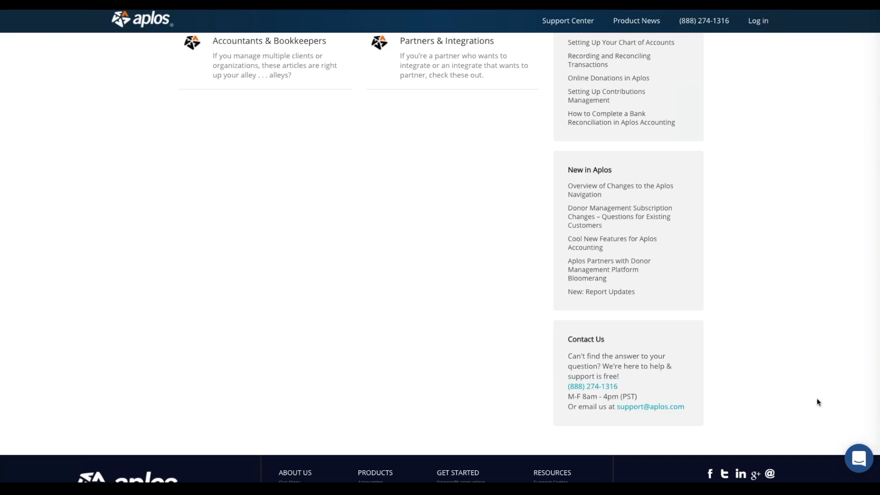
Step: Open the support chat, start a new conversation to view its message form, and close the chat
{"action": "left_click", "coordinate": [856, 462]}
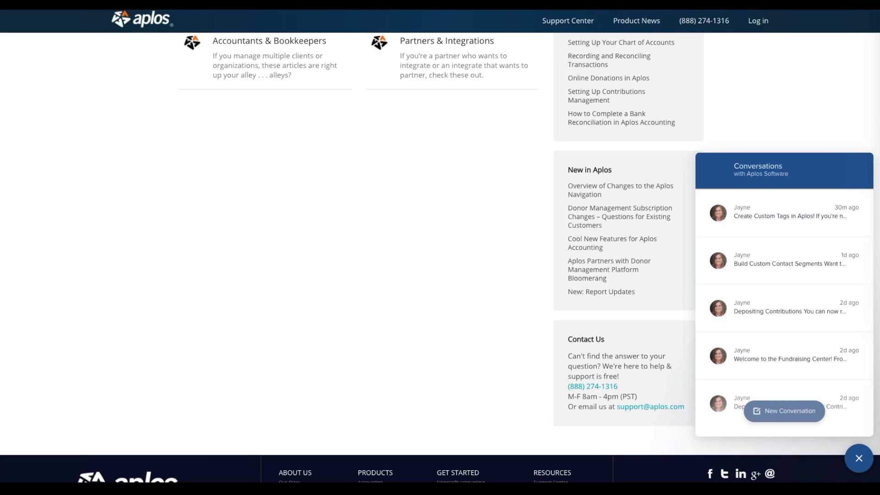
{"action": "left_click", "coordinate": [778, 416]}
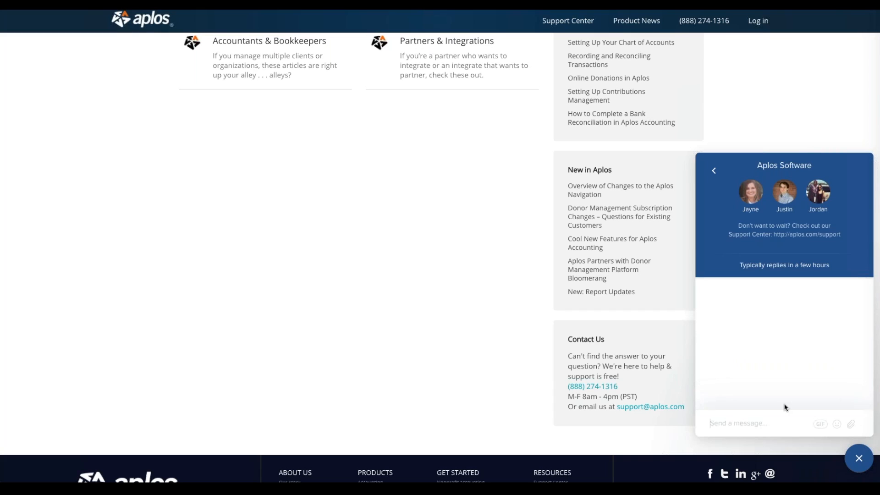
{"action": "left_click", "coordinate": [860, 459]}
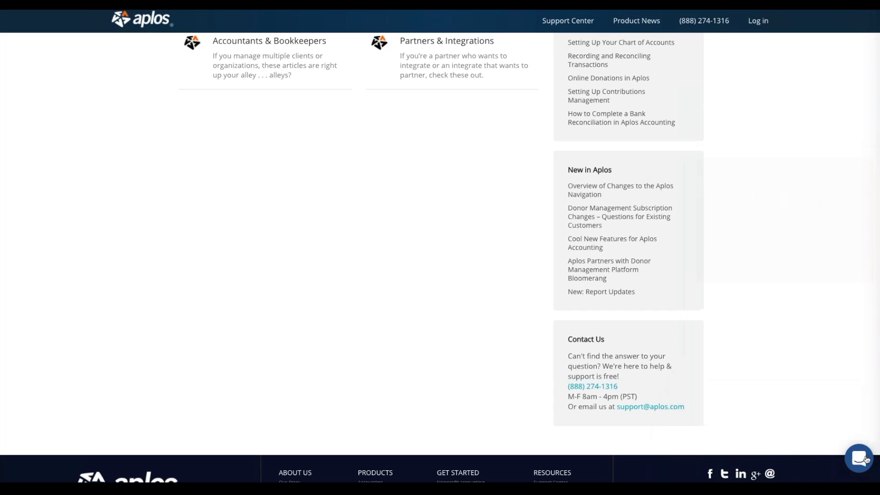
Step: Check the support email option in the Contact Us section and return to the knowledge base search area
{"action": "scroll", "coordinate": [760, 395], "scroll_direction": "up", "scroll_amount": 1}
{"action": "scroll", "coordinate": [755, 399], "scroll_direction": "down", "scroll_amount": 2}
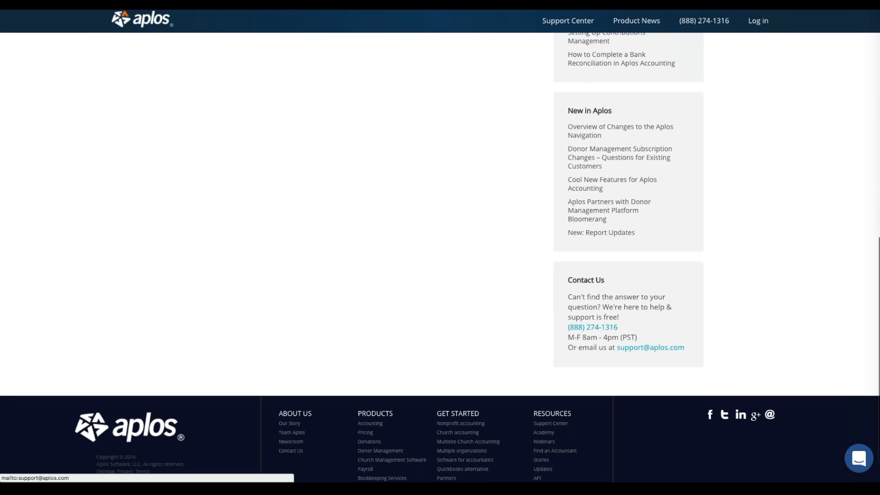
{"action": "scroll", "coordinate": [636, 364], "scroll_direction": "up", "scroll_amount": 5}
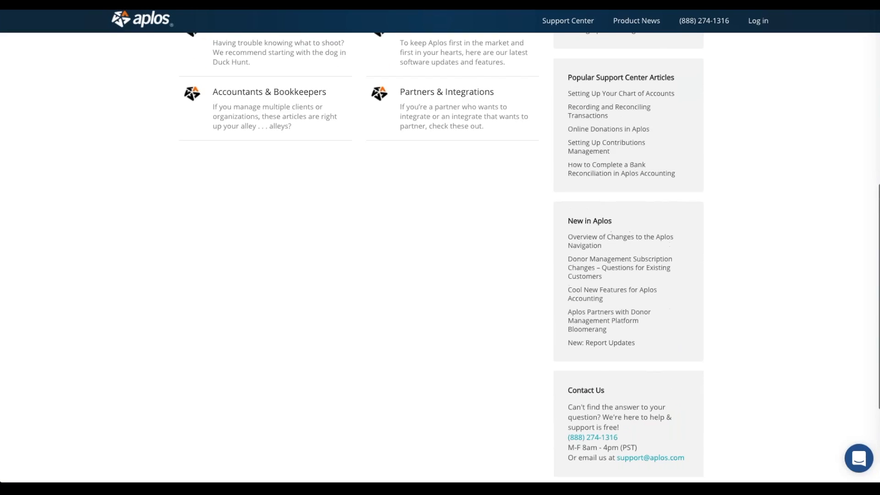
{"action": "scroll", "coordinate": [636, 365], "scroll_direction": "up", "scroll_amount": 4}
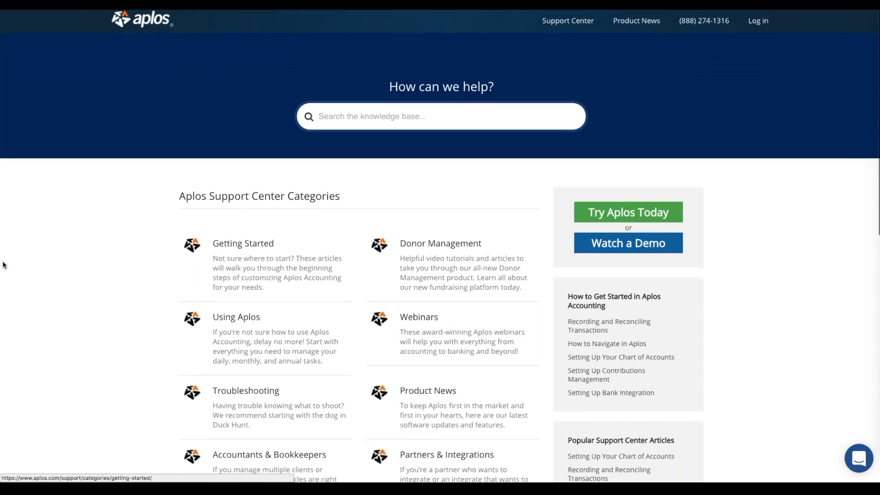